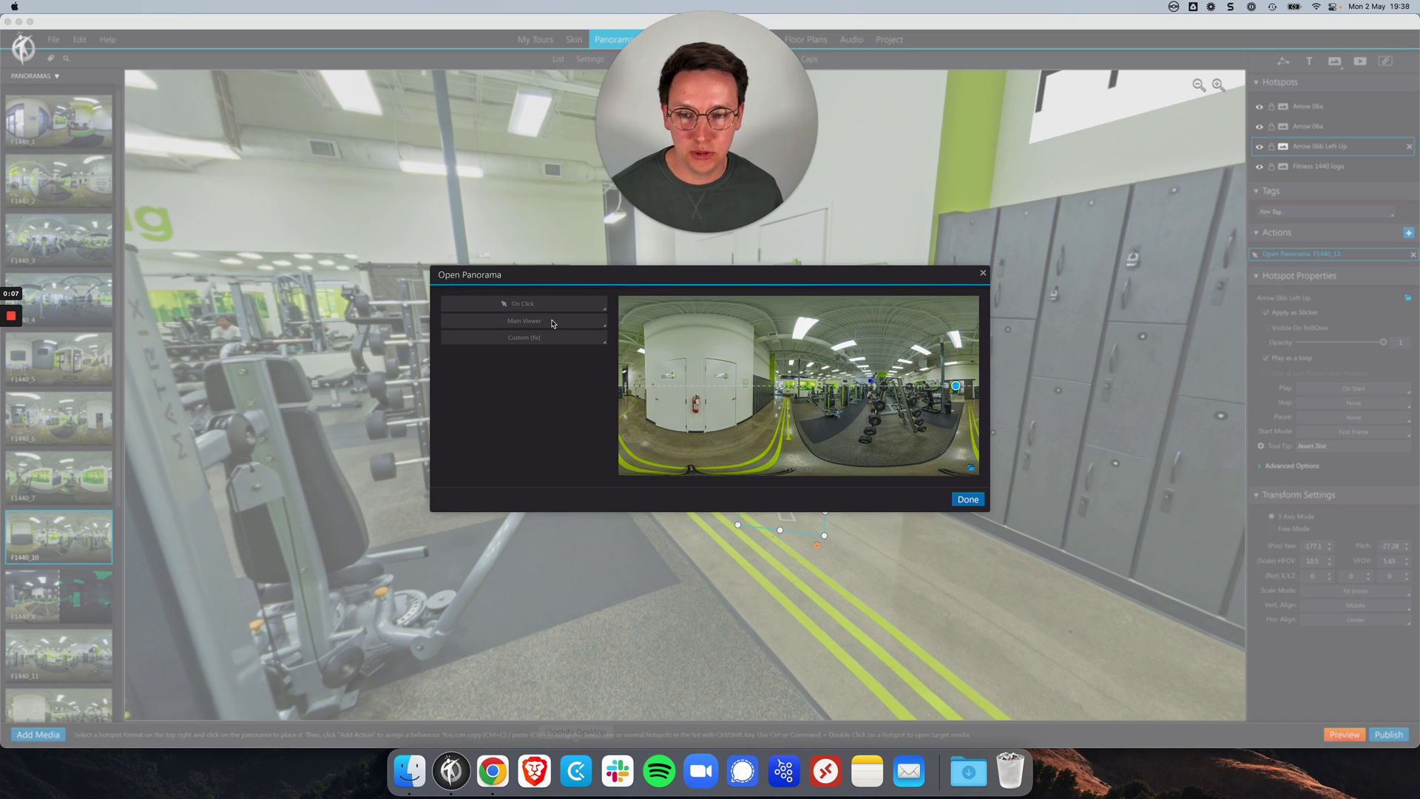
Review the arrow hotspot's entry view options and keep Custom (fix).
click(542, 345)
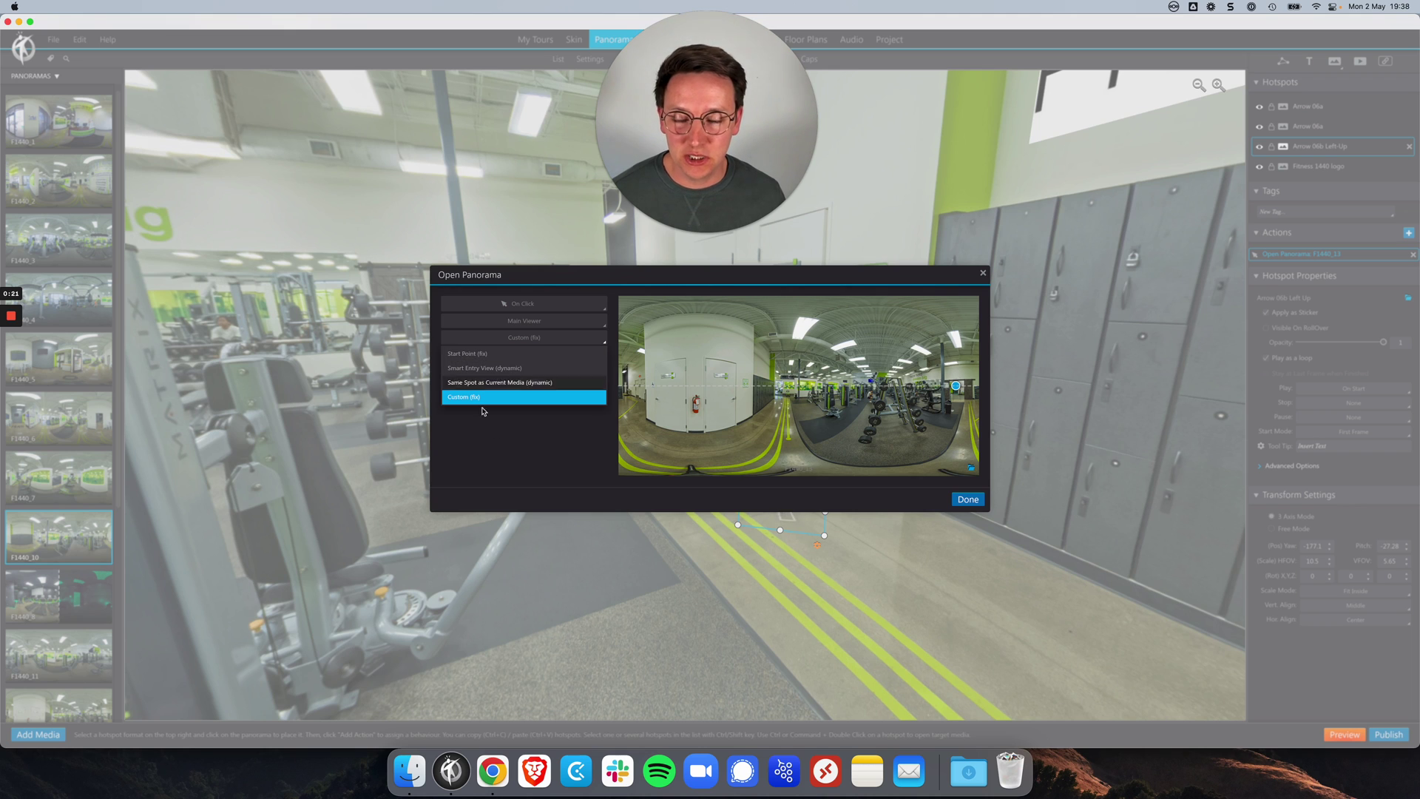
click(507, 453)
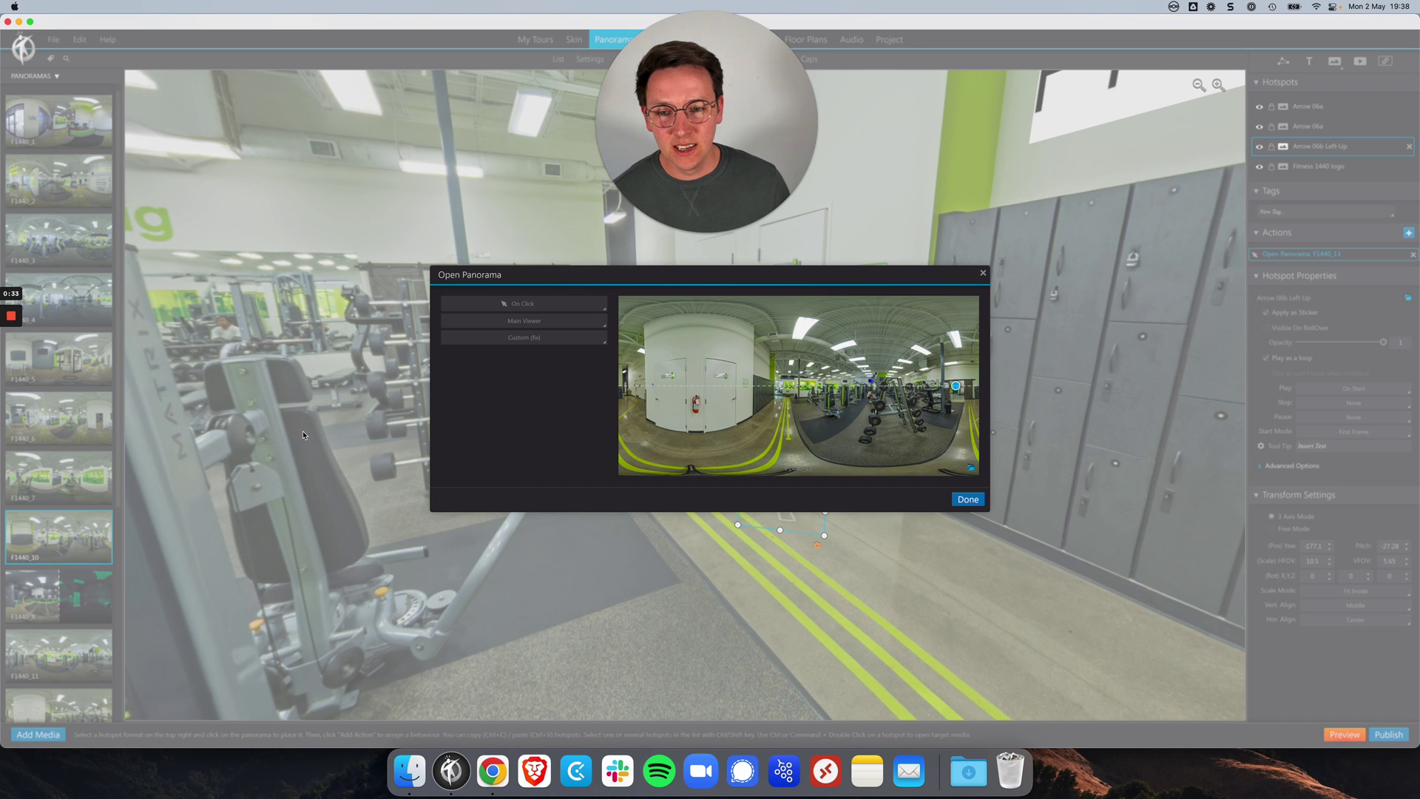
Start the preview with sound off and travel past the work-hard wall into the group exercise room.
click(491, 769)
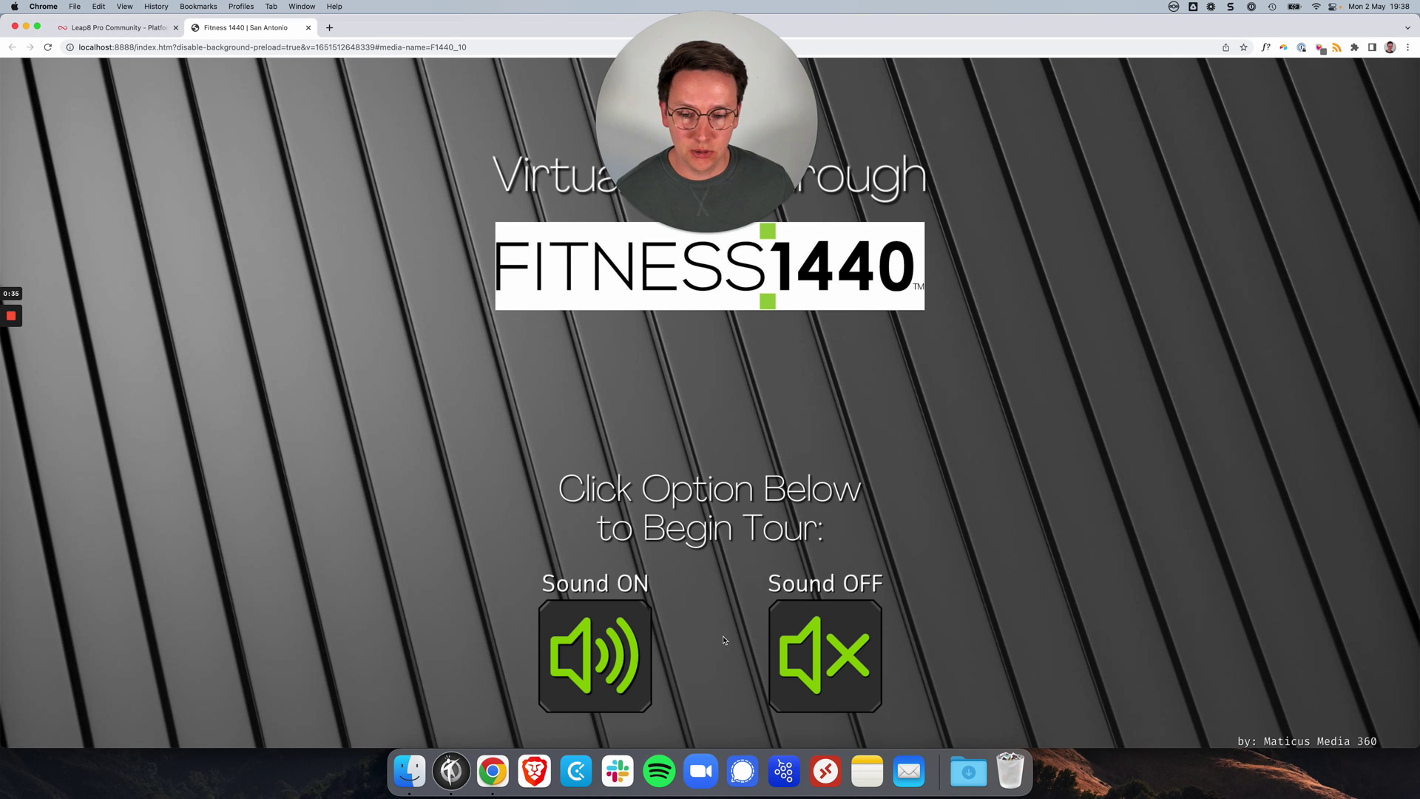
click(880, 634)
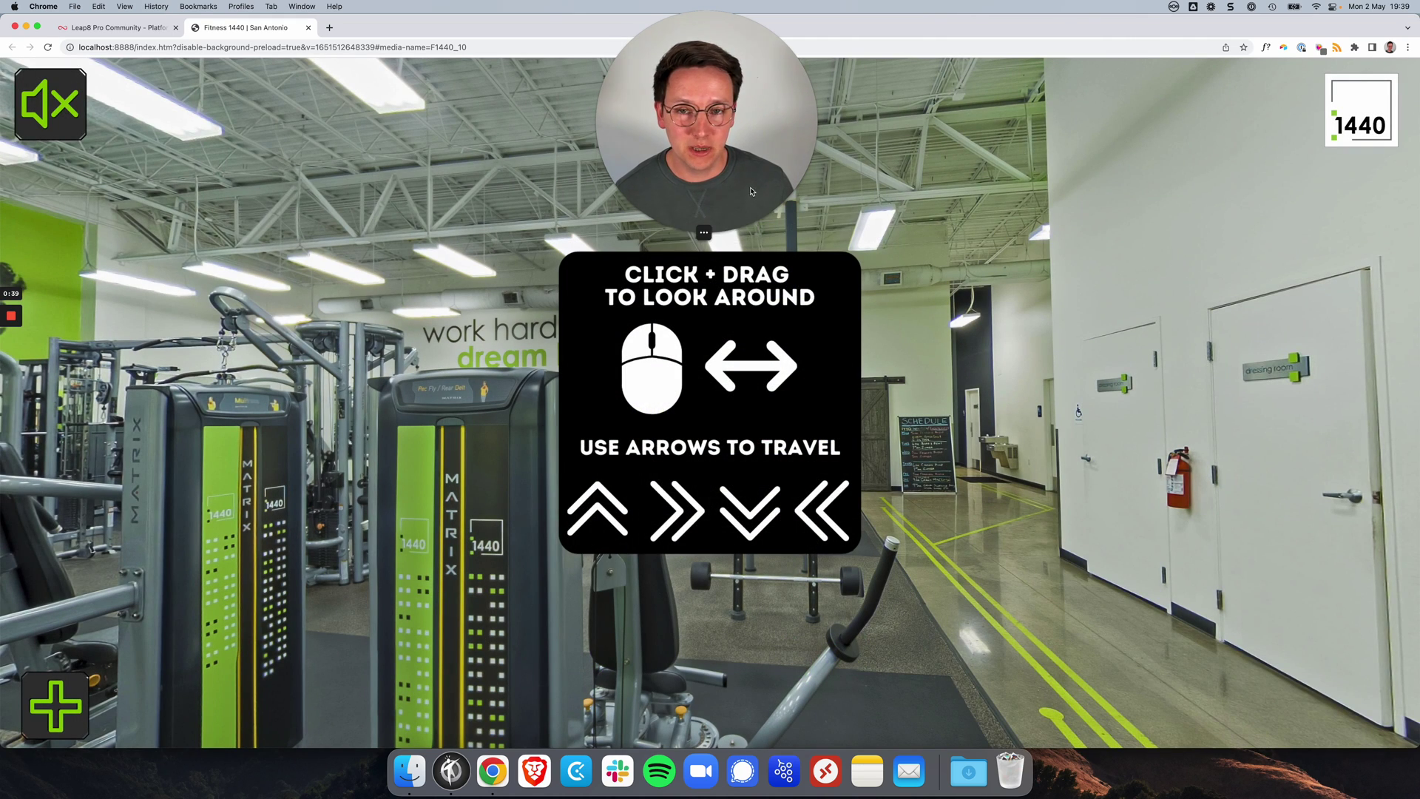
drag(903, 544, 768, 568)
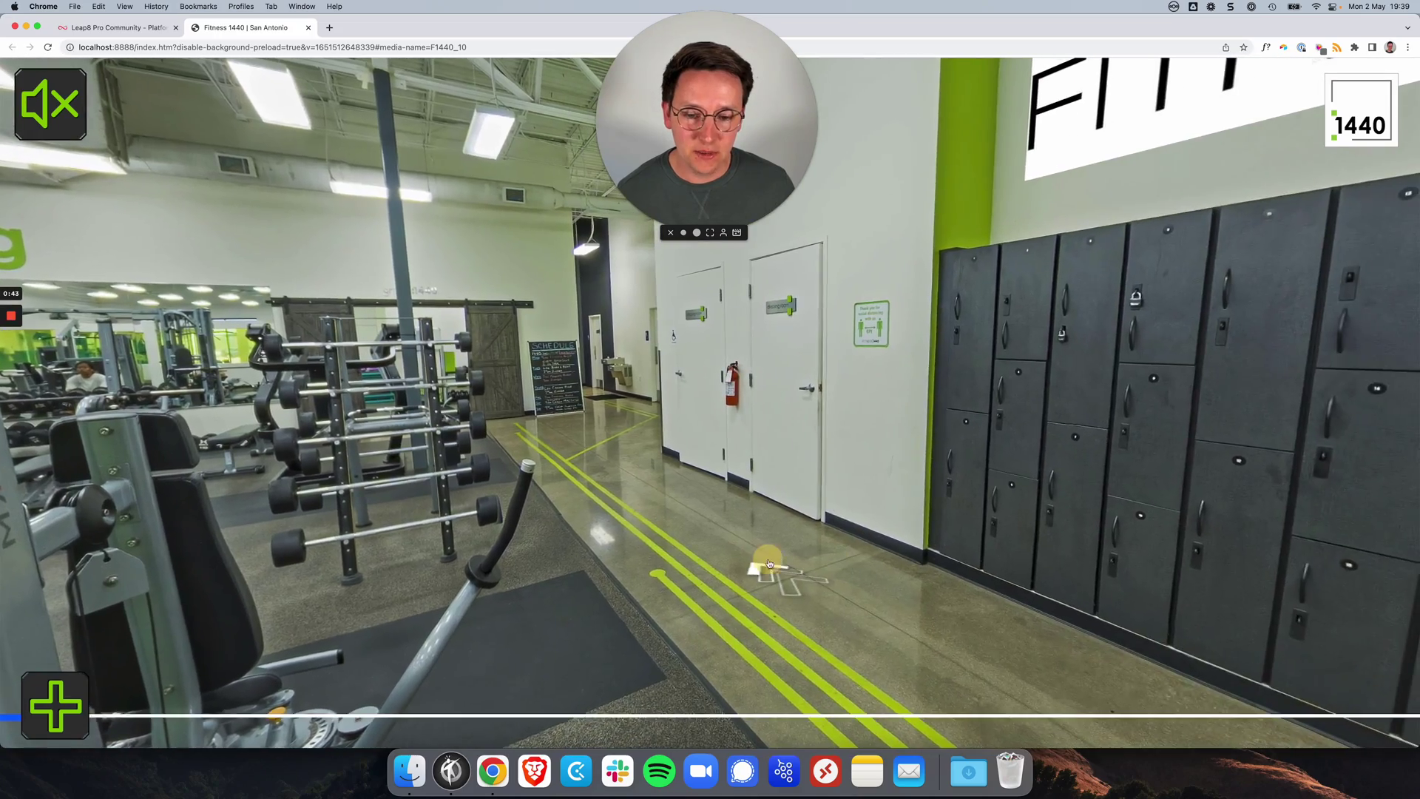
click(770, 569)
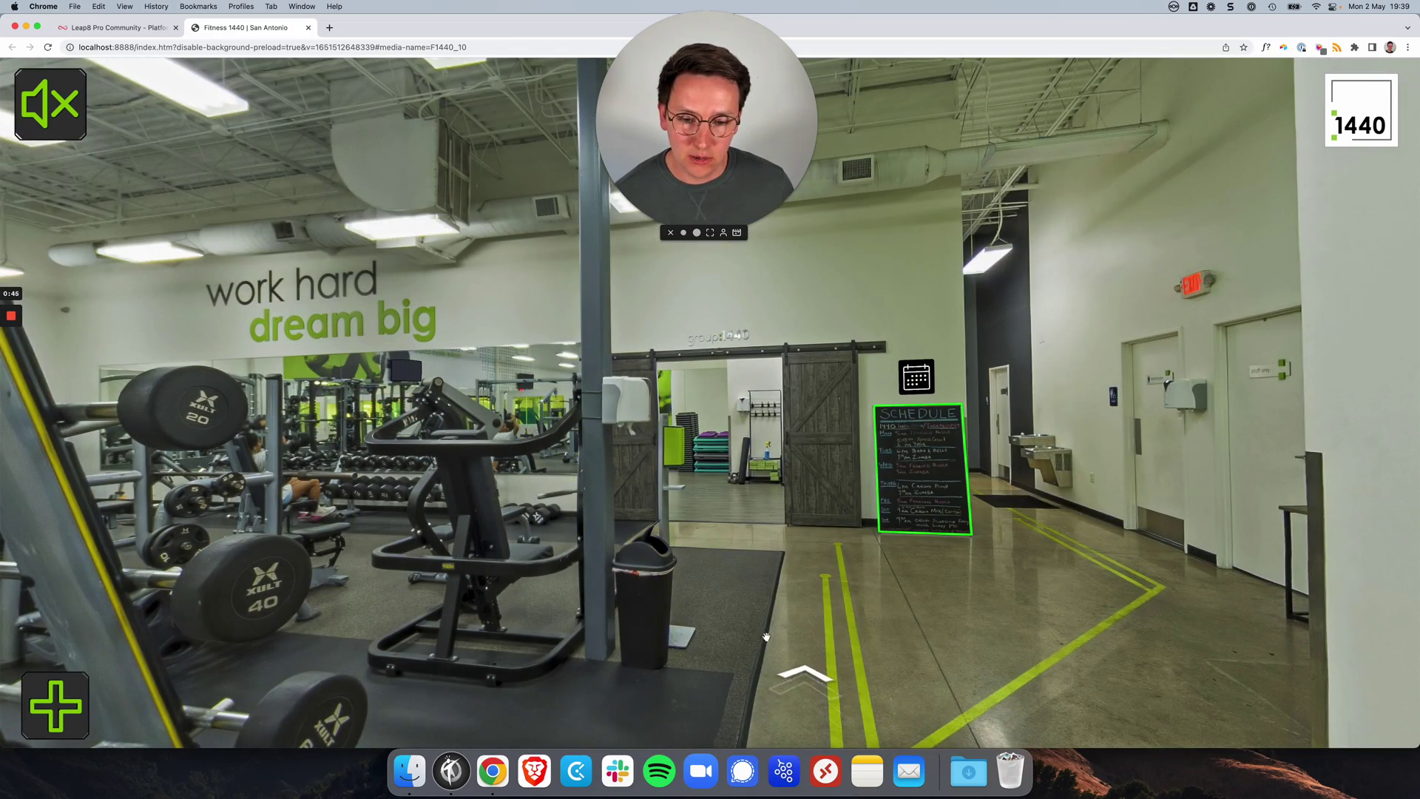
click(804, 678)
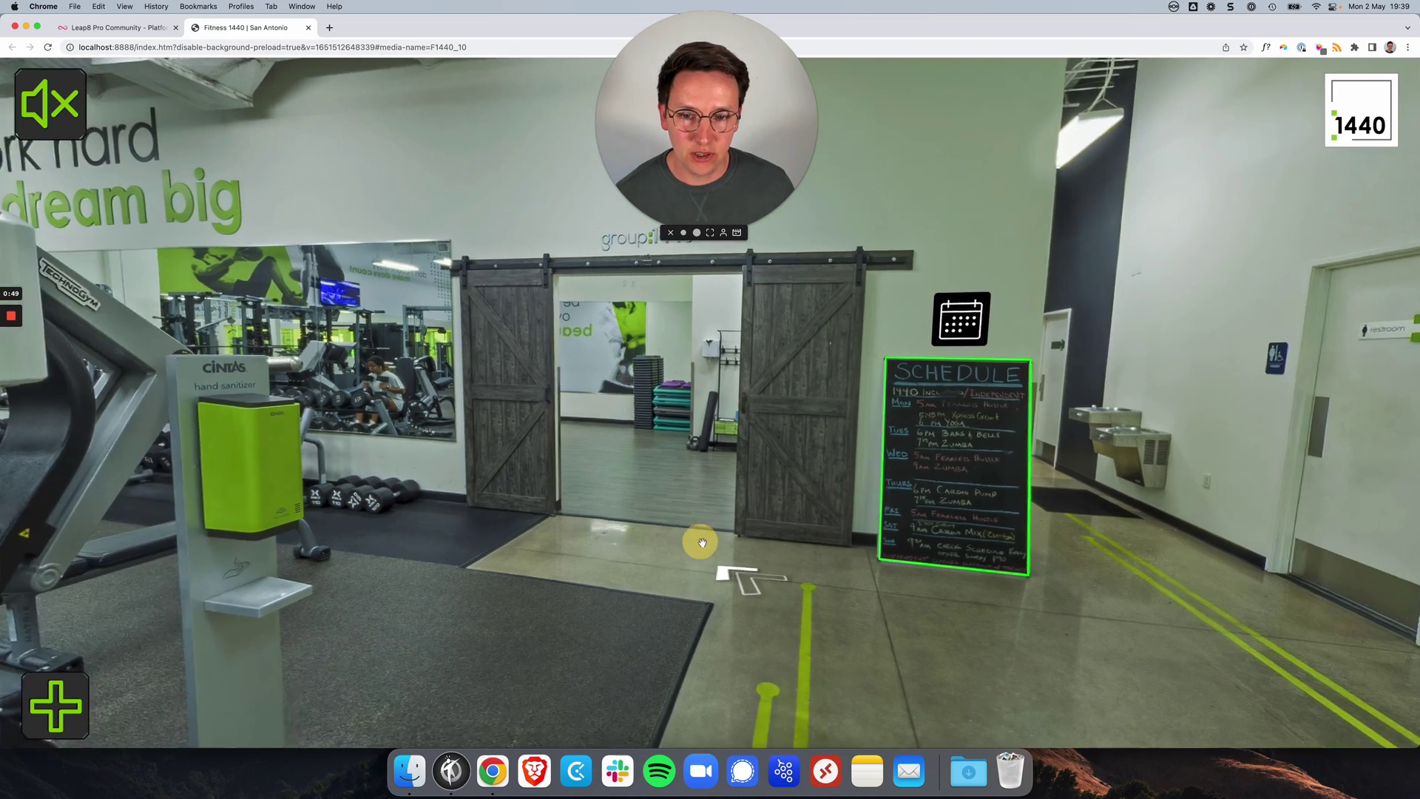
drag(596, 610, 749, 574)
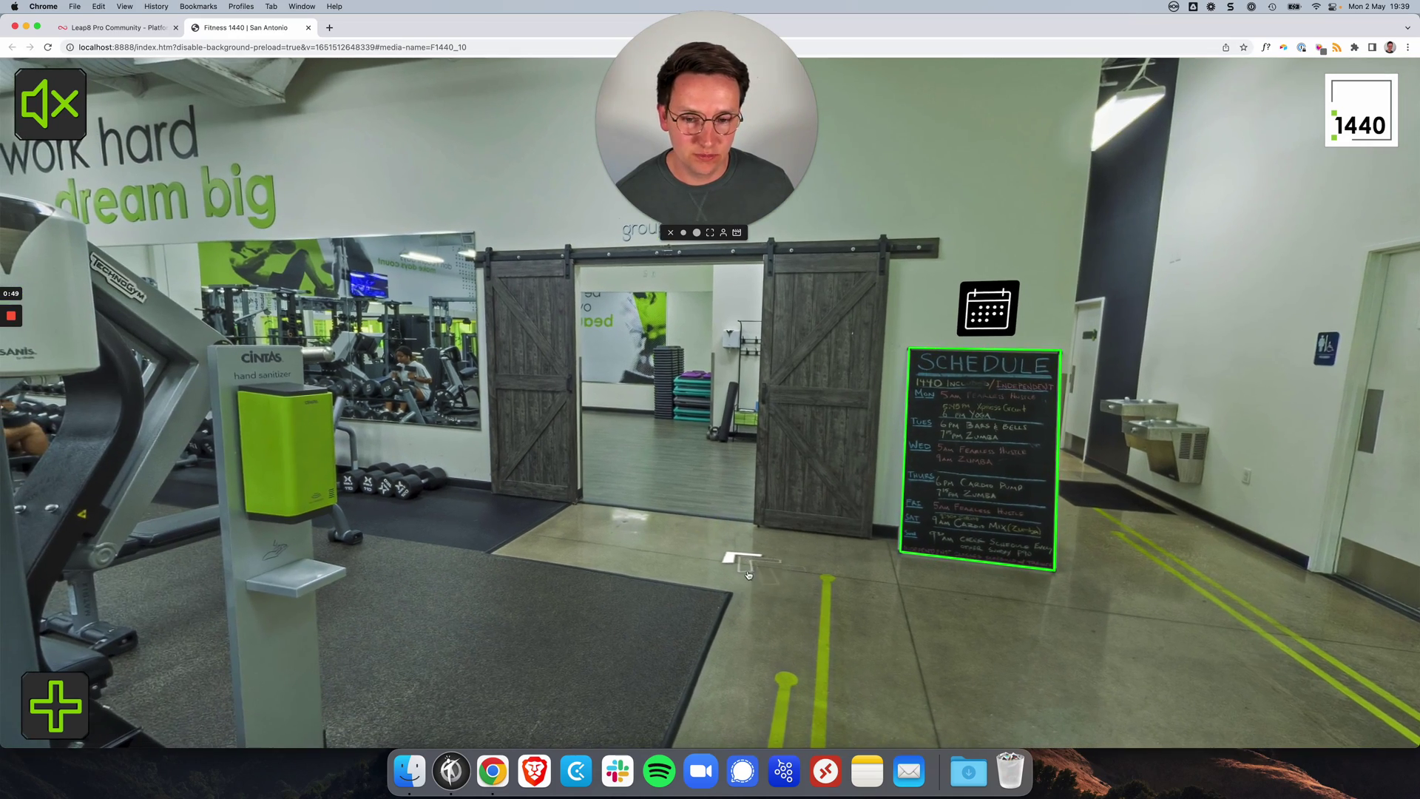
click(743, 562)
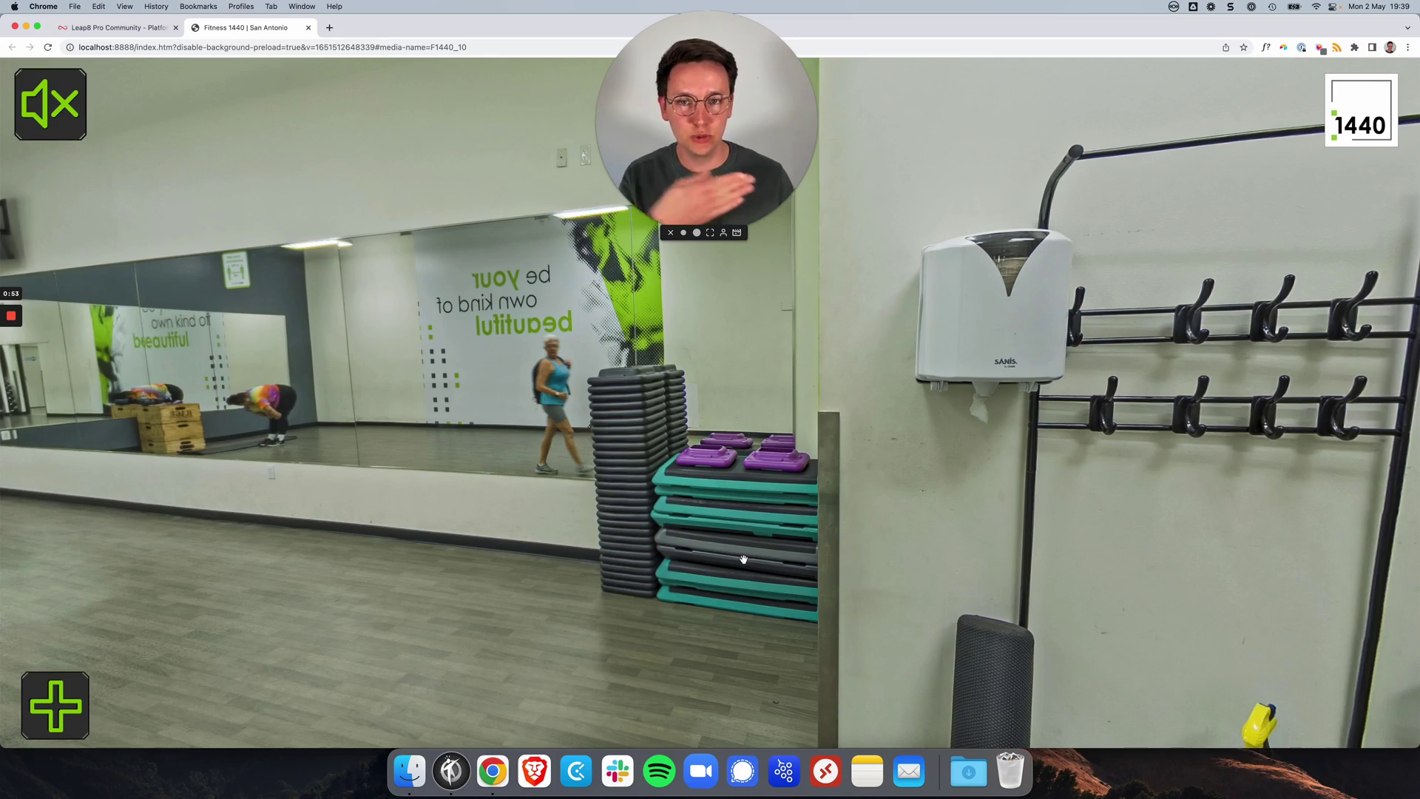
Move through the corridor and gym floor to the Kinesis machine, weight racks and glass-walled rooms.
click(602, 562)
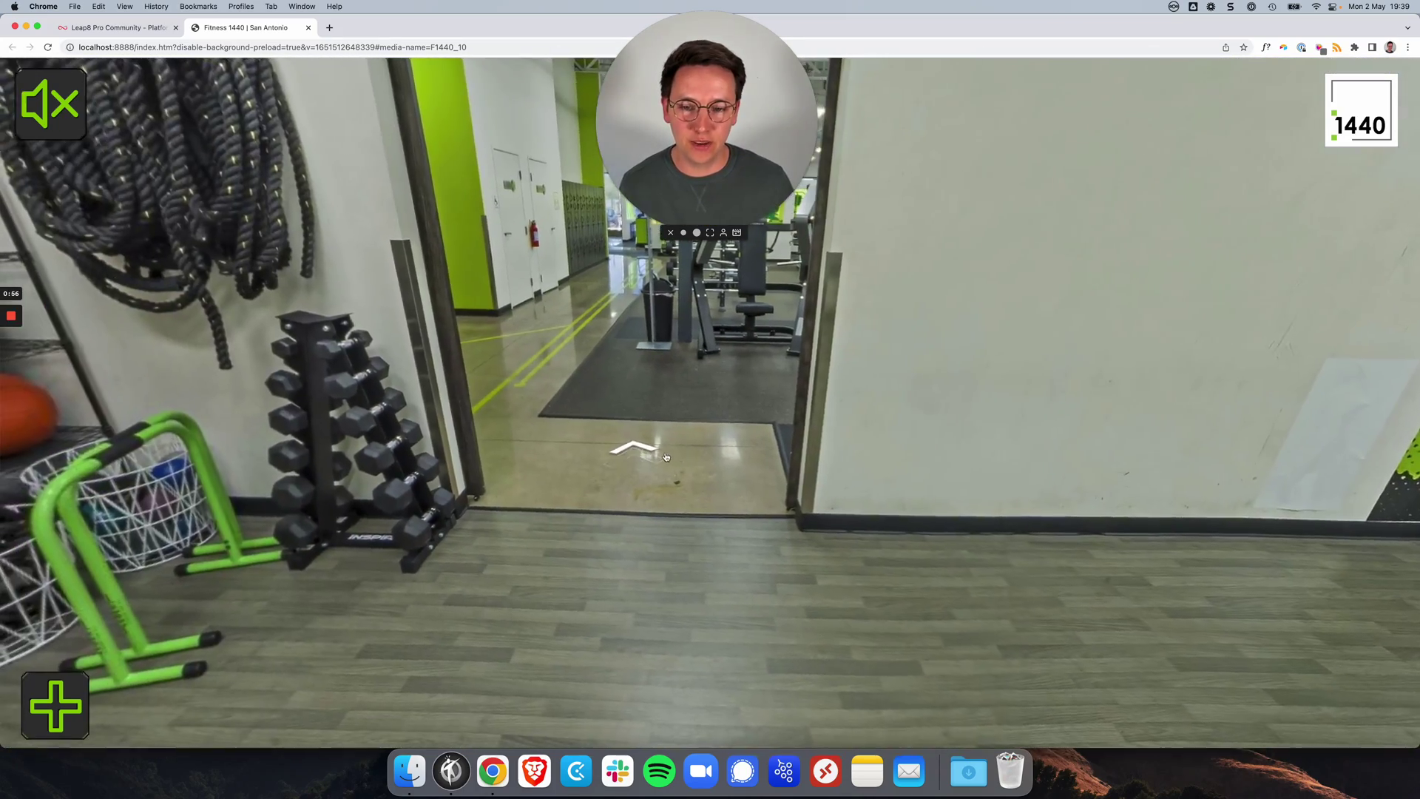
click(665, 457)
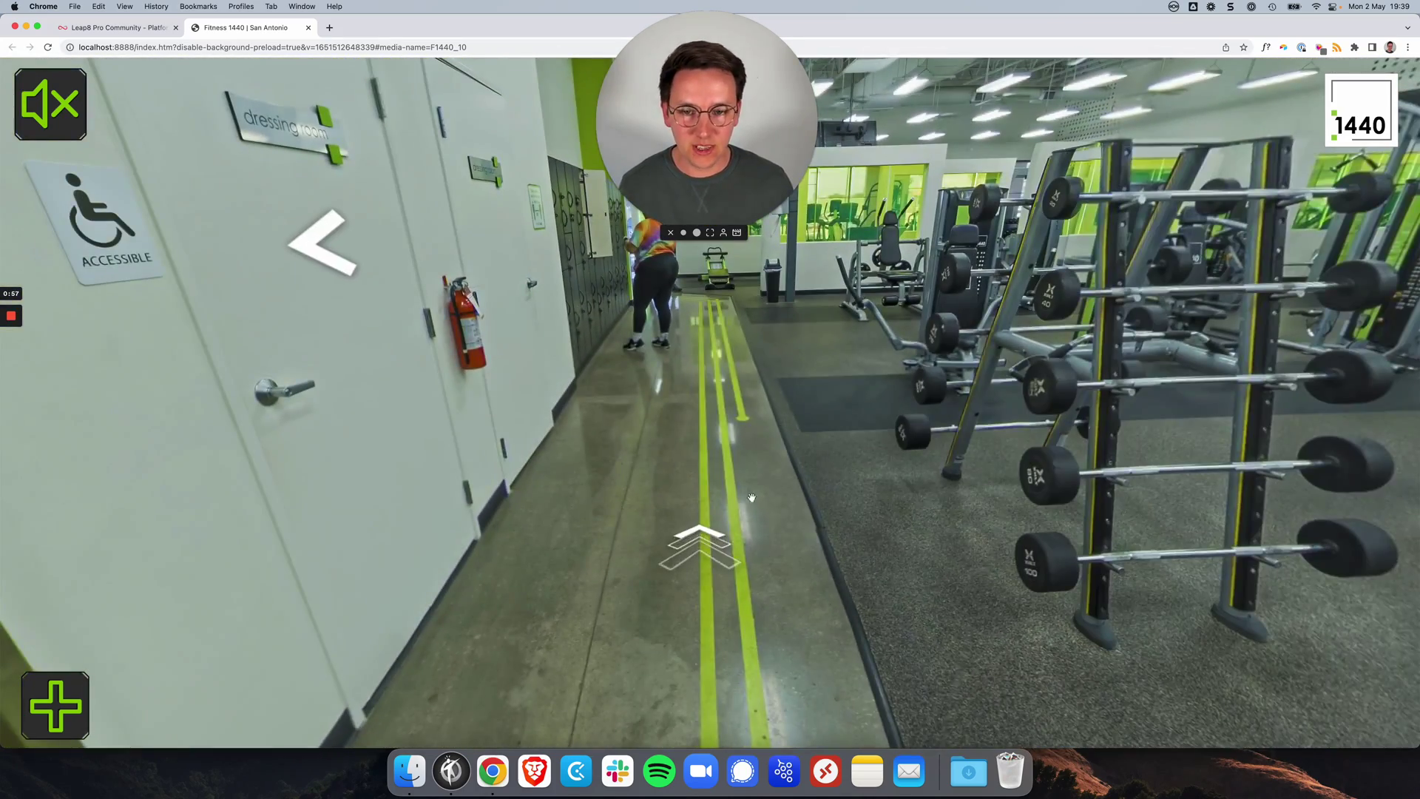
click(716, 530)
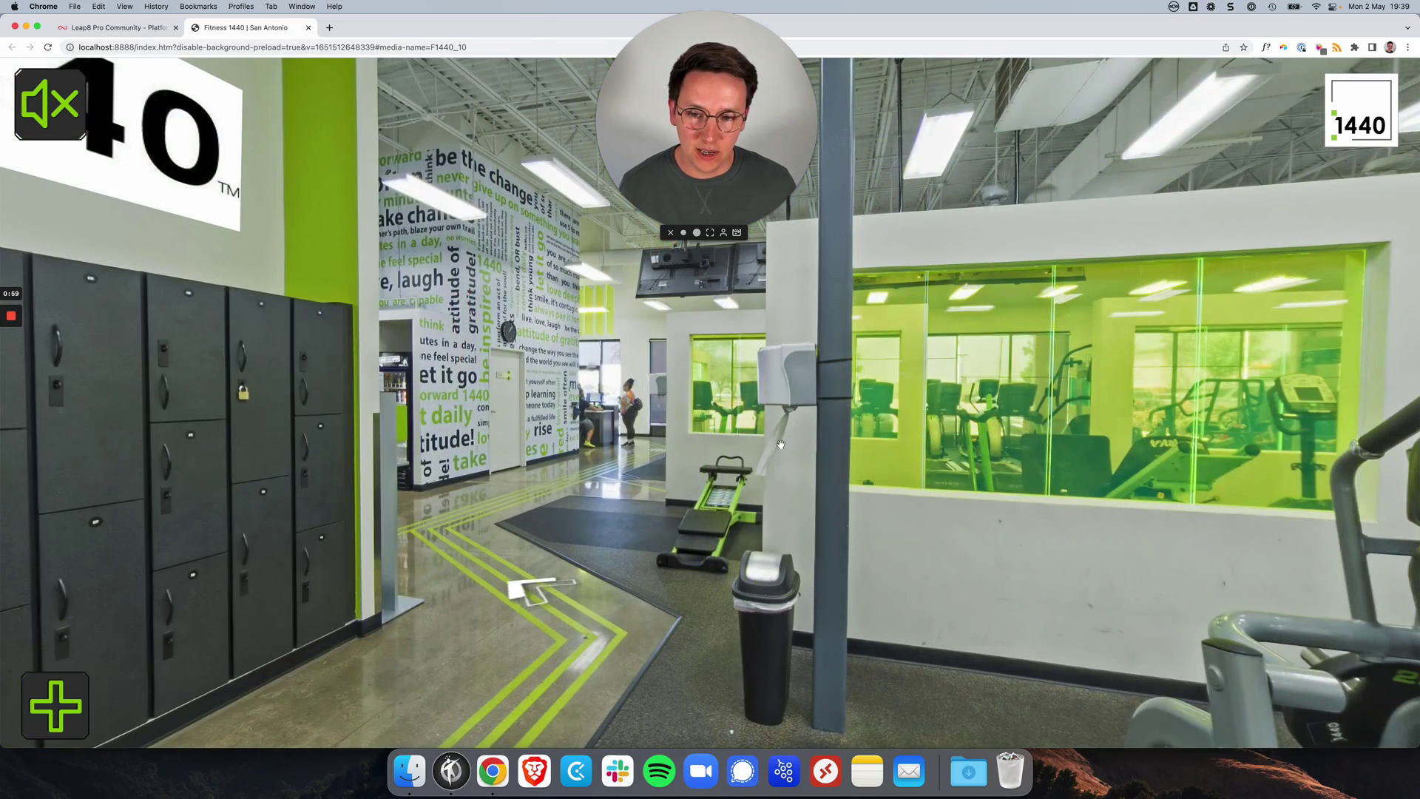
click(678, 438)
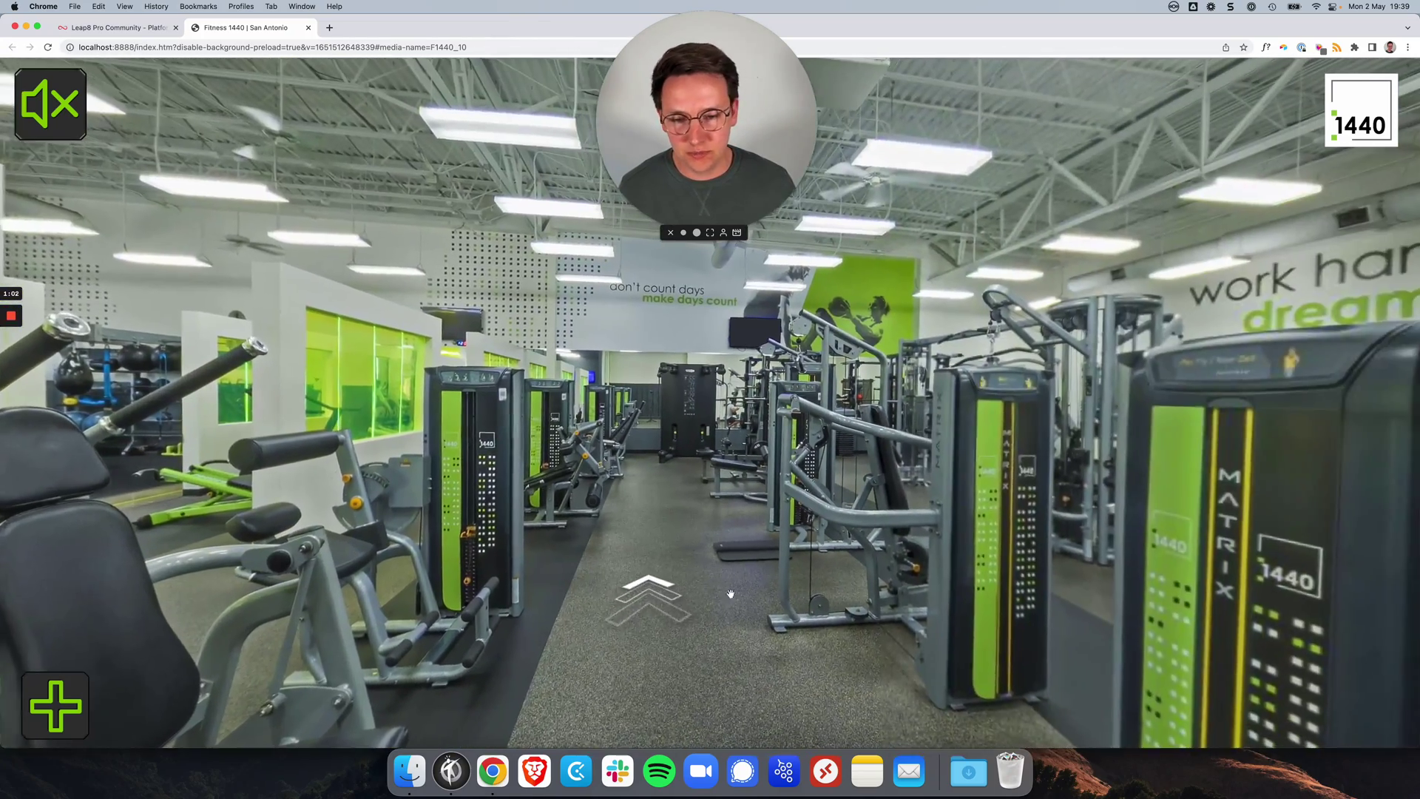
click(648, 588)
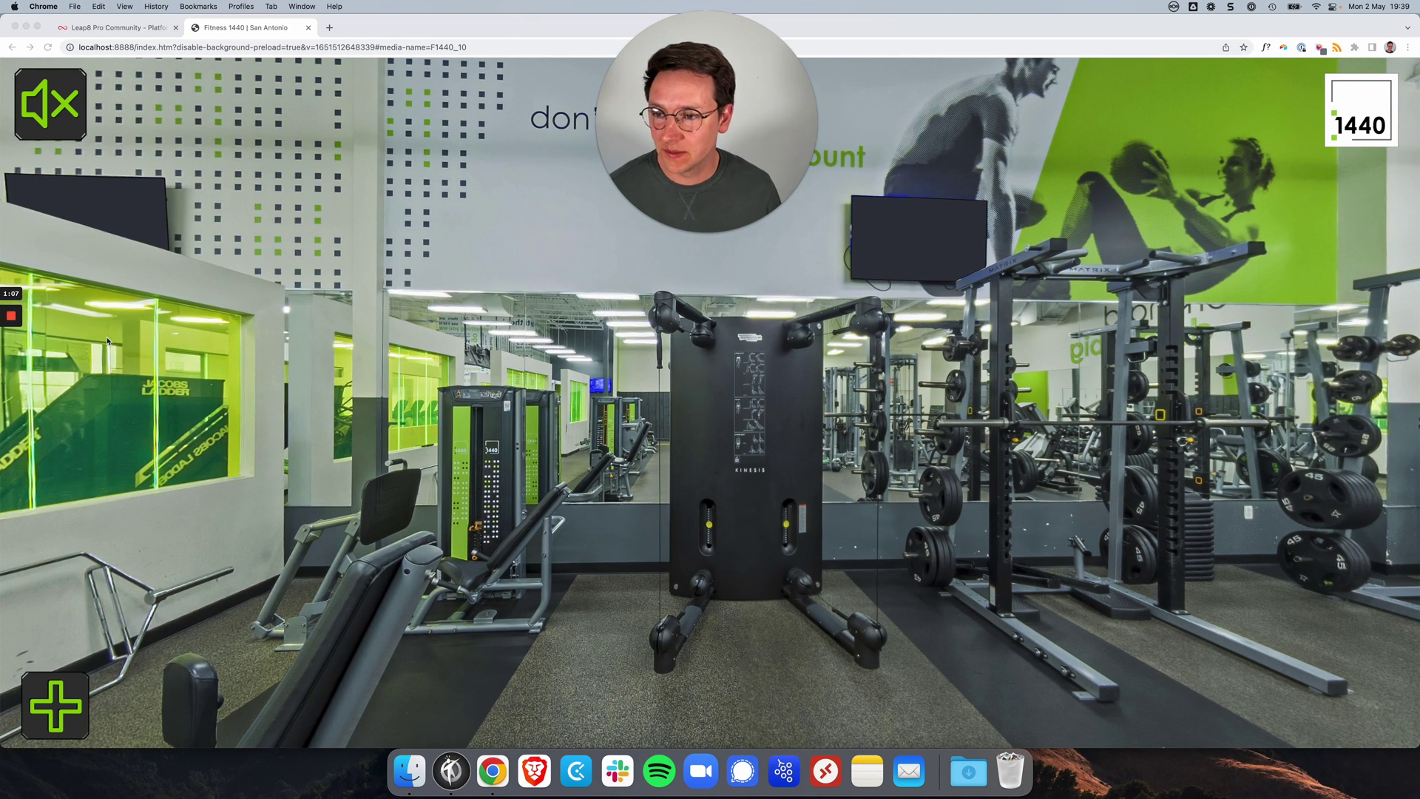
click(1009, 522)
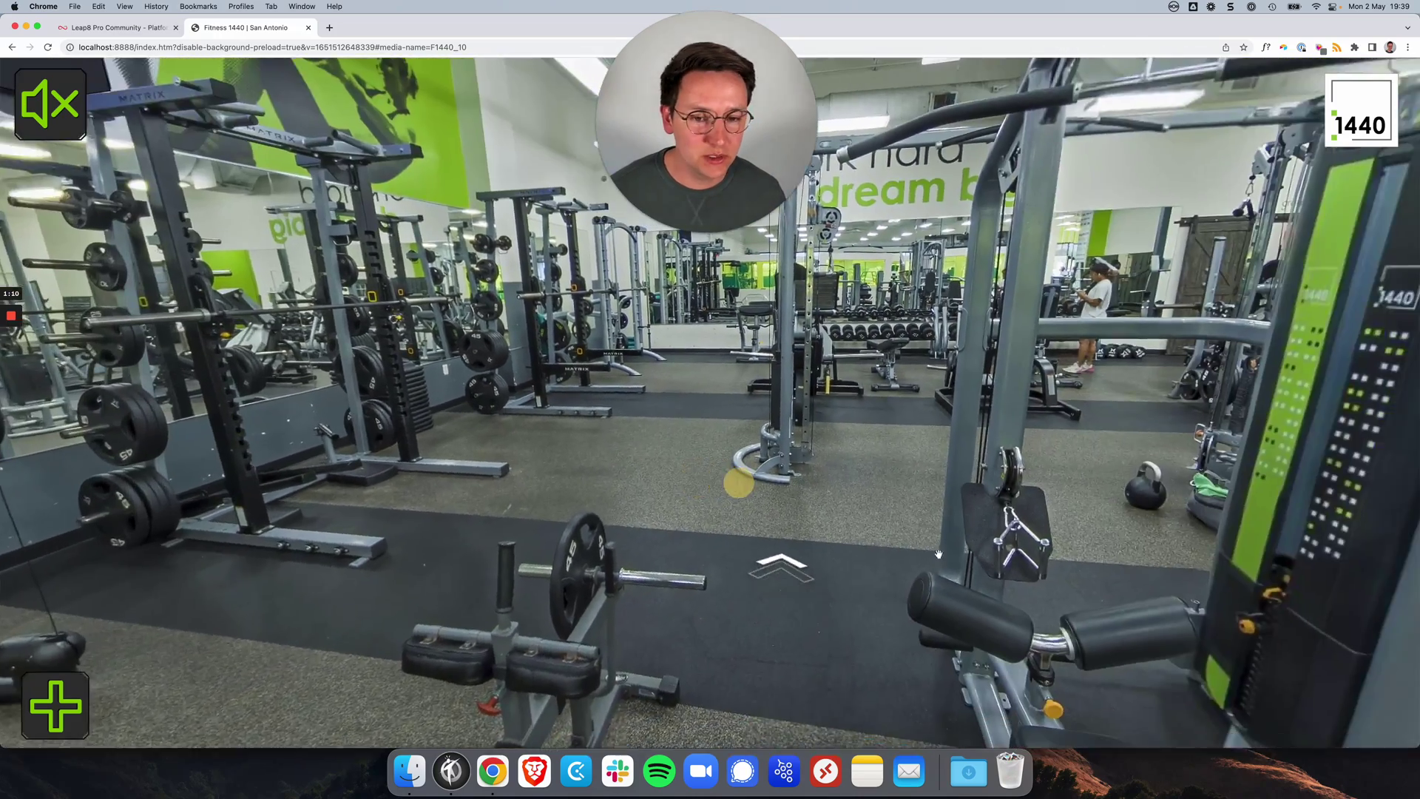
drag(739, 483, 532, 532)
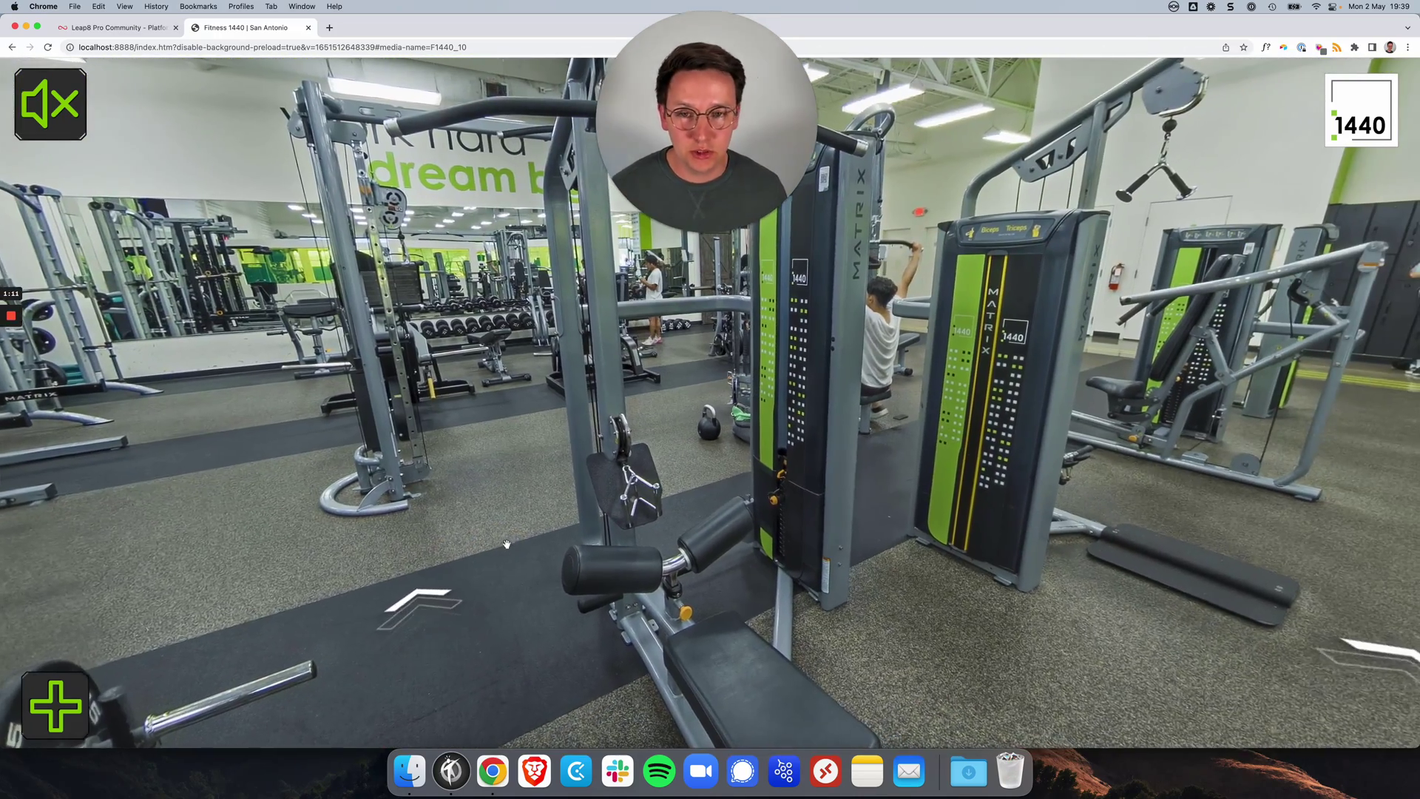
click(444, 588)
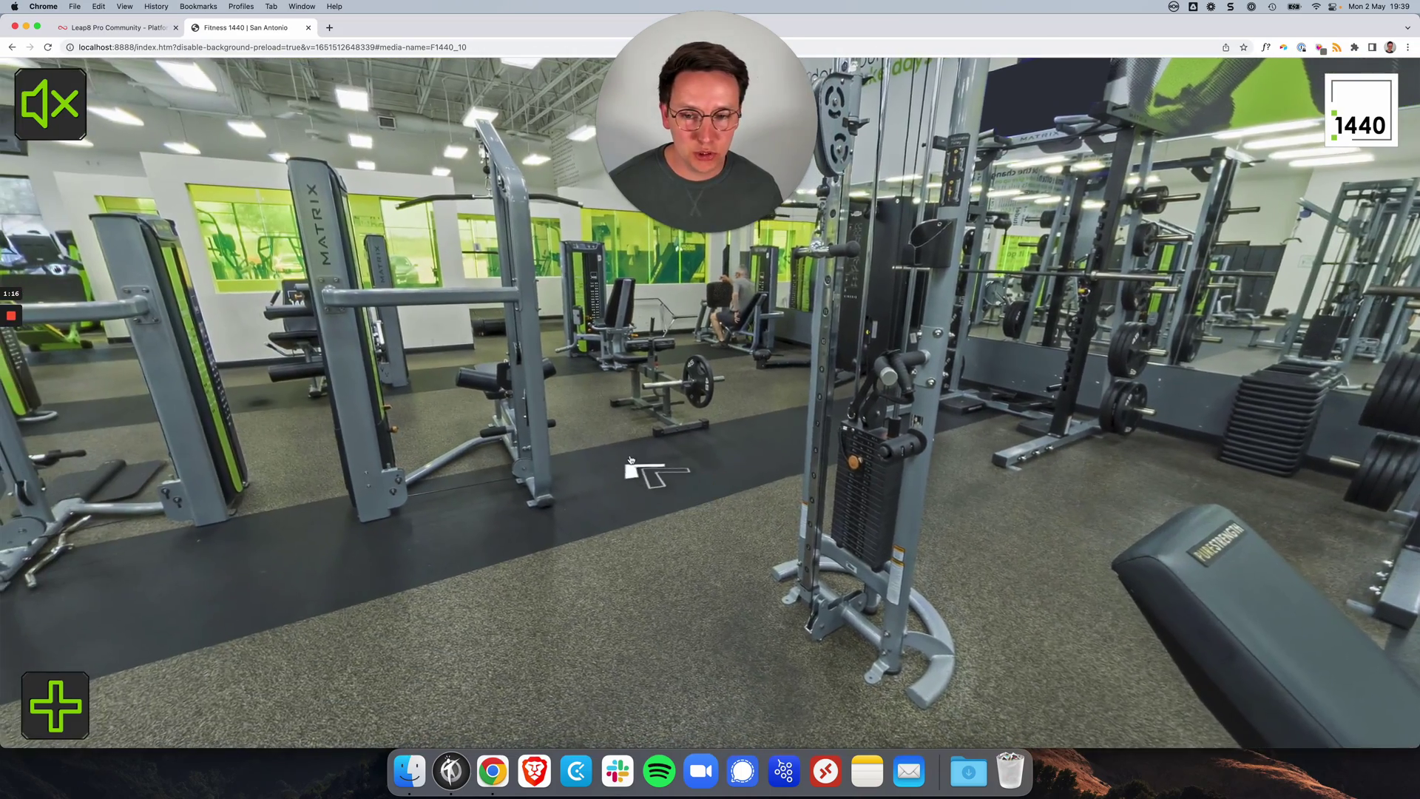
click(629, 461)
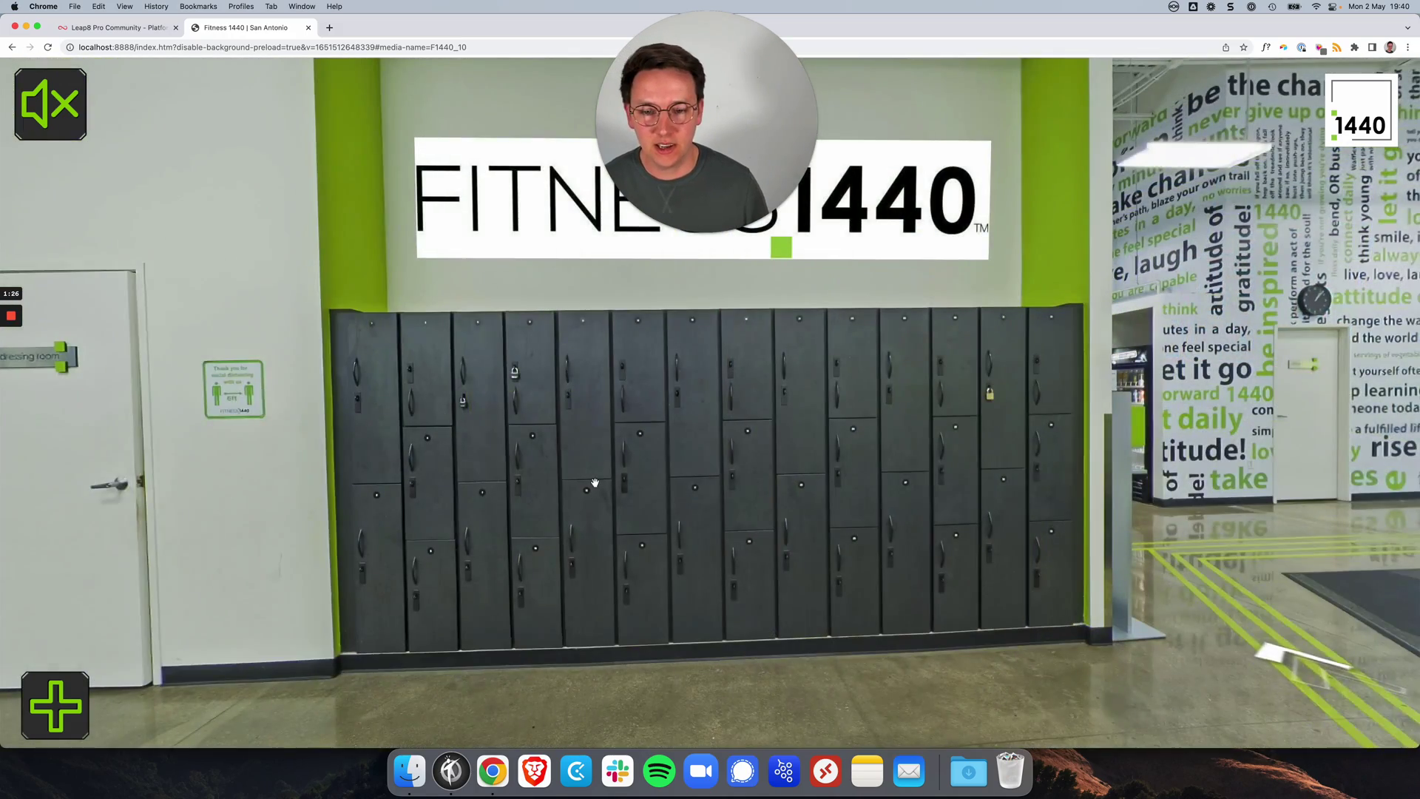
Look around the weights area, then head forward along the corridor.
drag(595, 483, 794, 433)
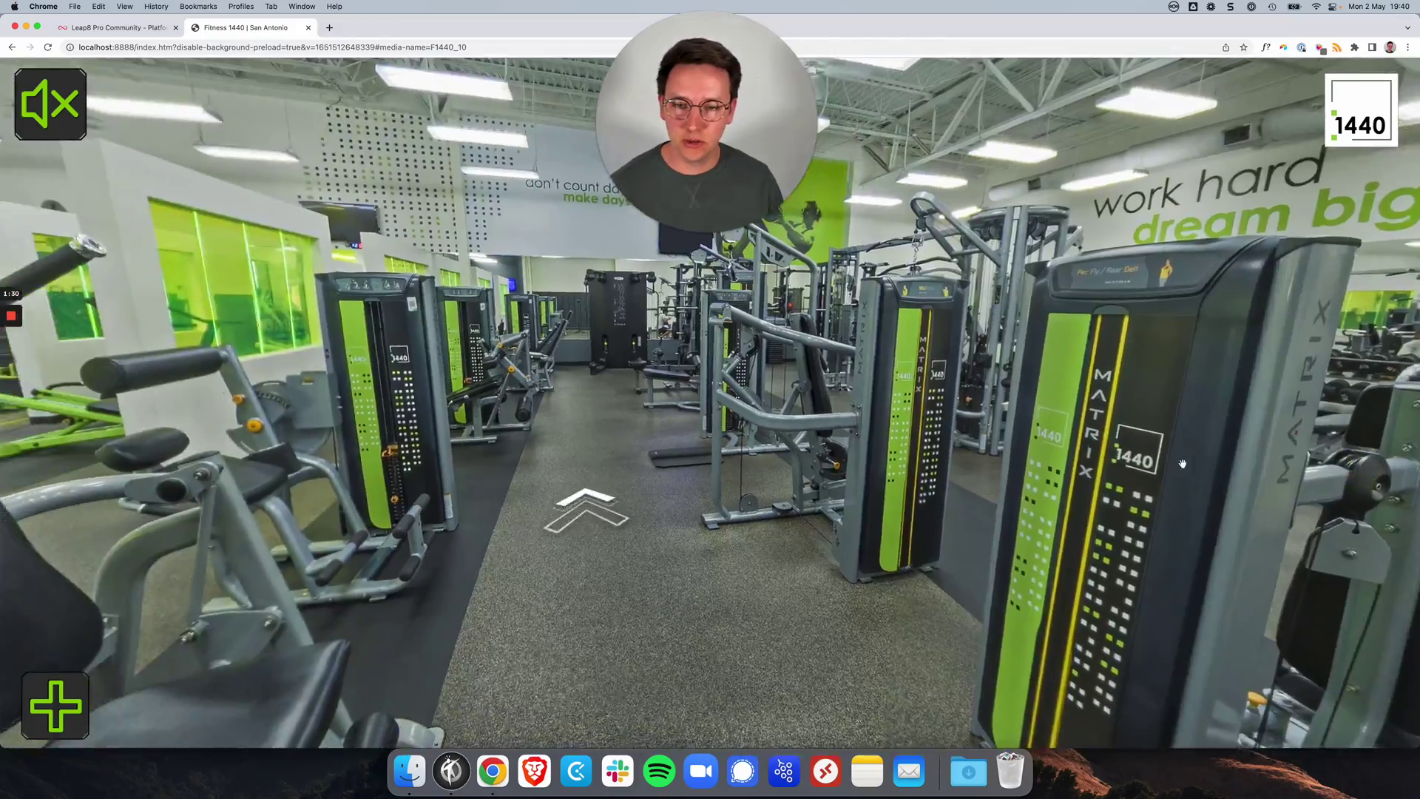
mouse_move(795, 433)
mouse_down()
mouse_move(843, 460)
mouse_move(887, 395)
mouse_move(740, 590)
mouse_move(503, 80)
mouse_up()
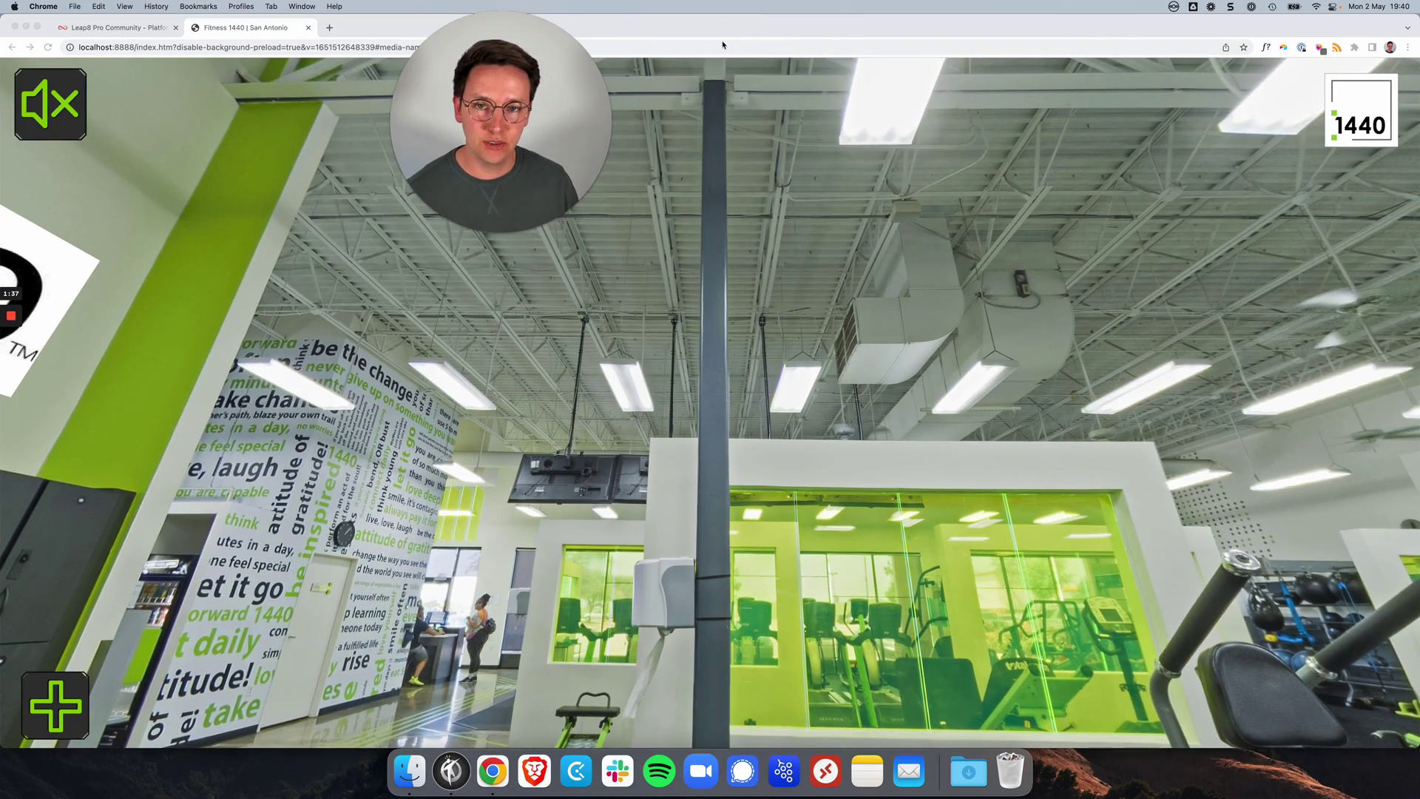
click(836, 485)
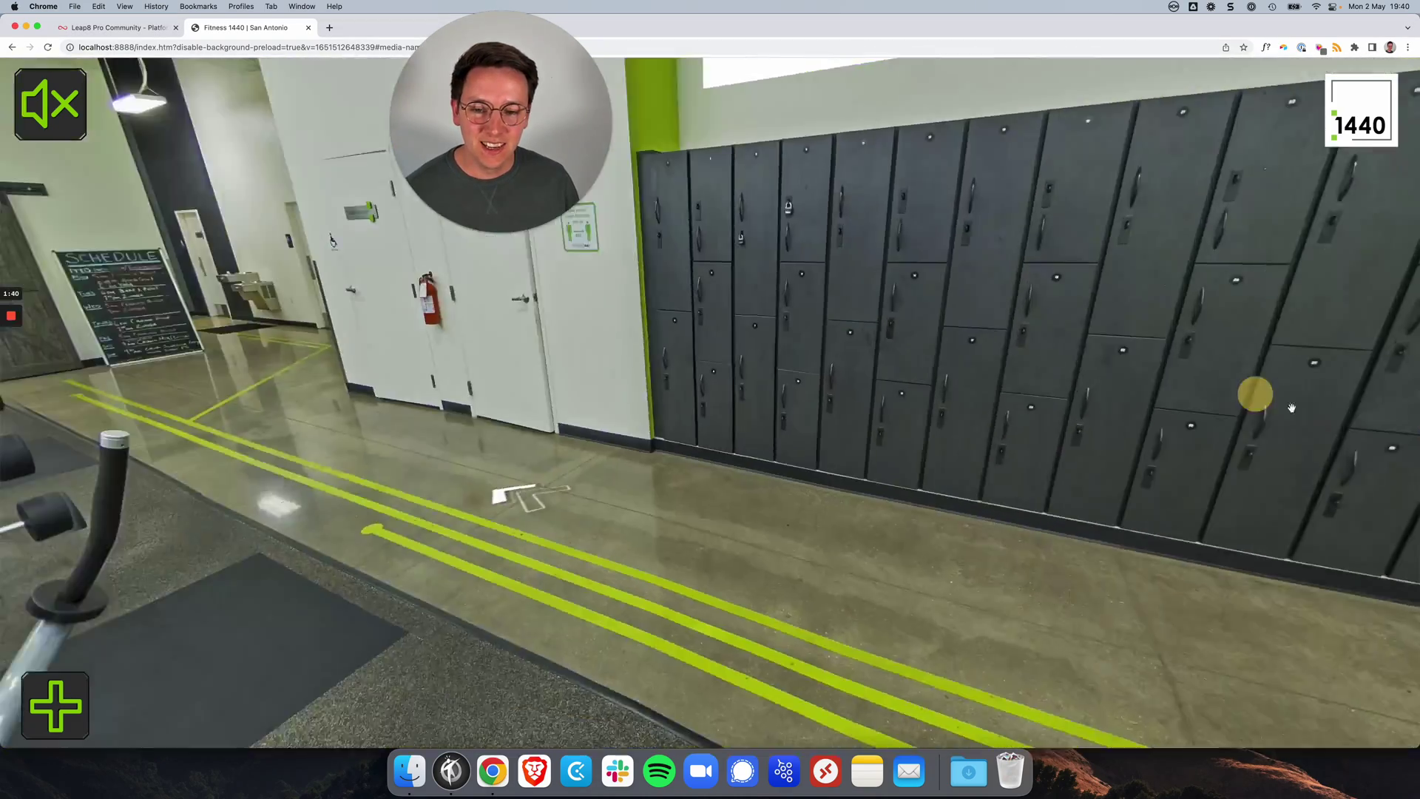
drag(818, 418, 825, 484)
click(826, 484)
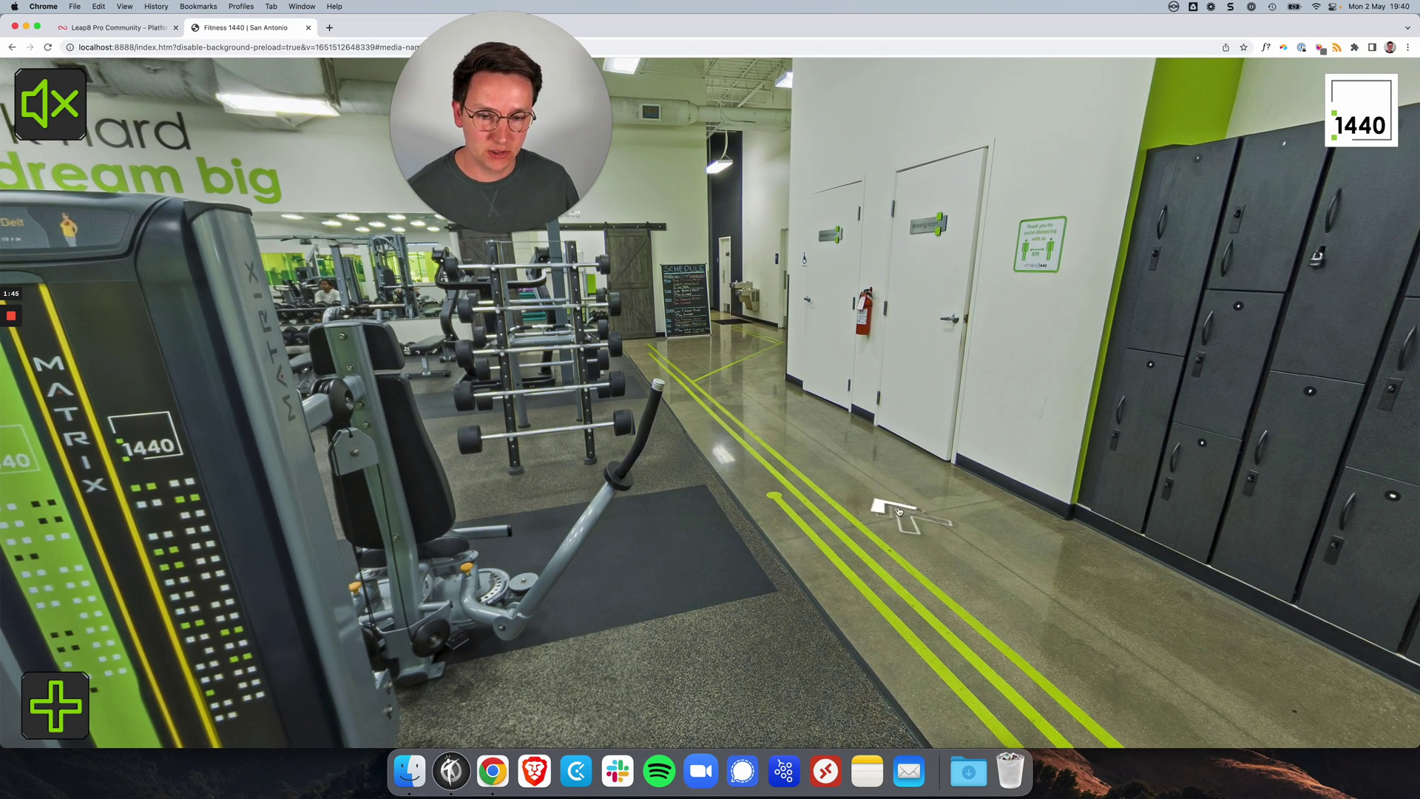
Continue down the locker corridor past the 1440 floor logo to the lockers scene.
click(894, 510)
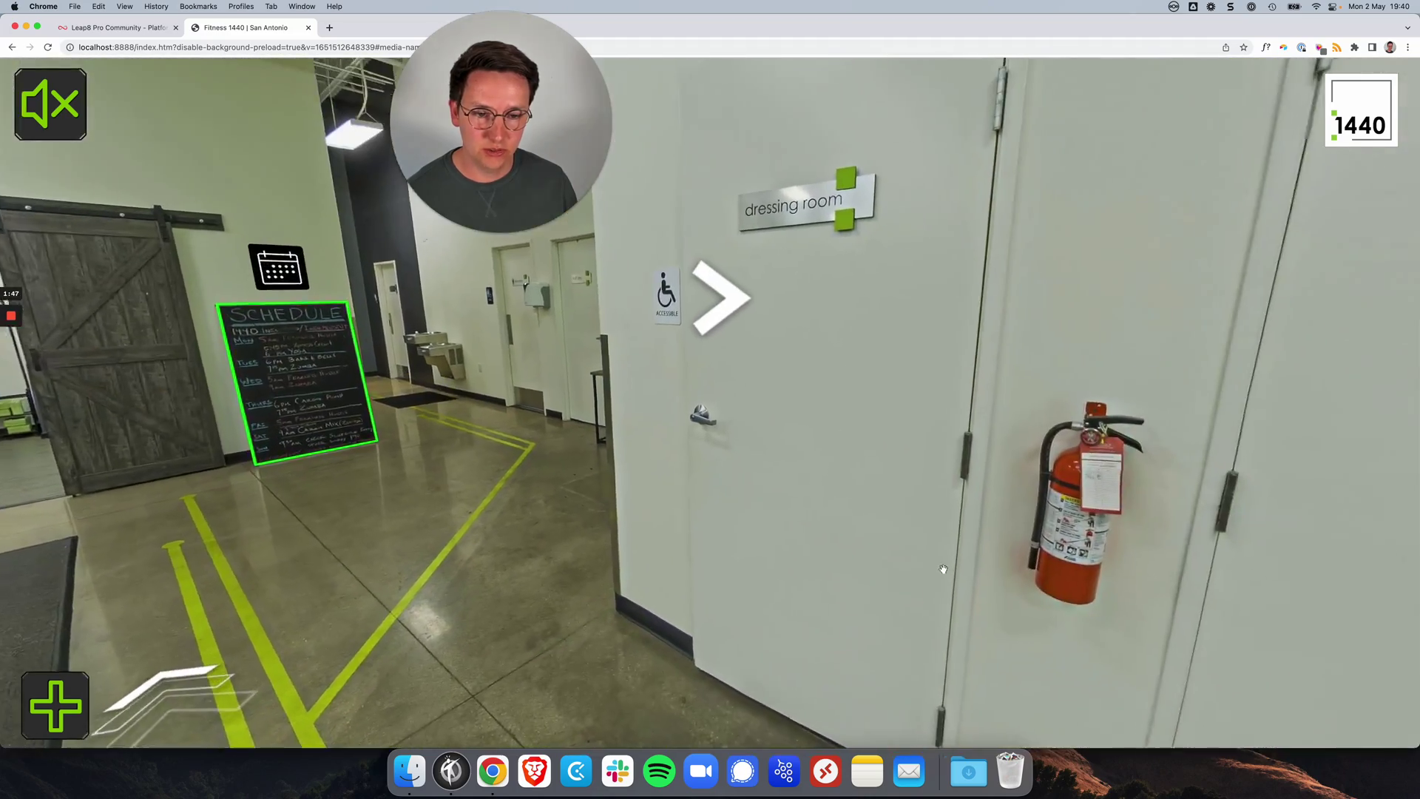
click(610, 454)
click(822, 474)
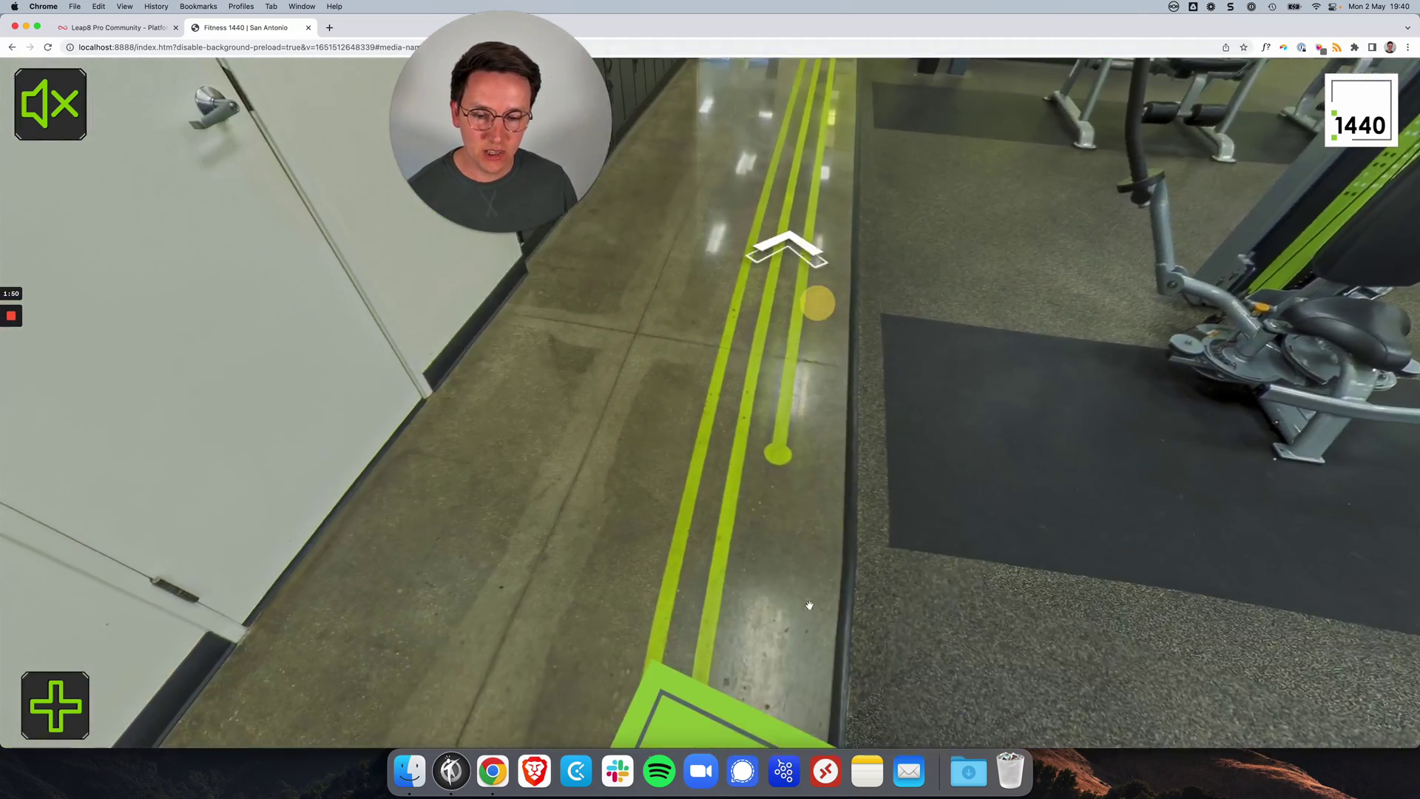
click(809, 604)
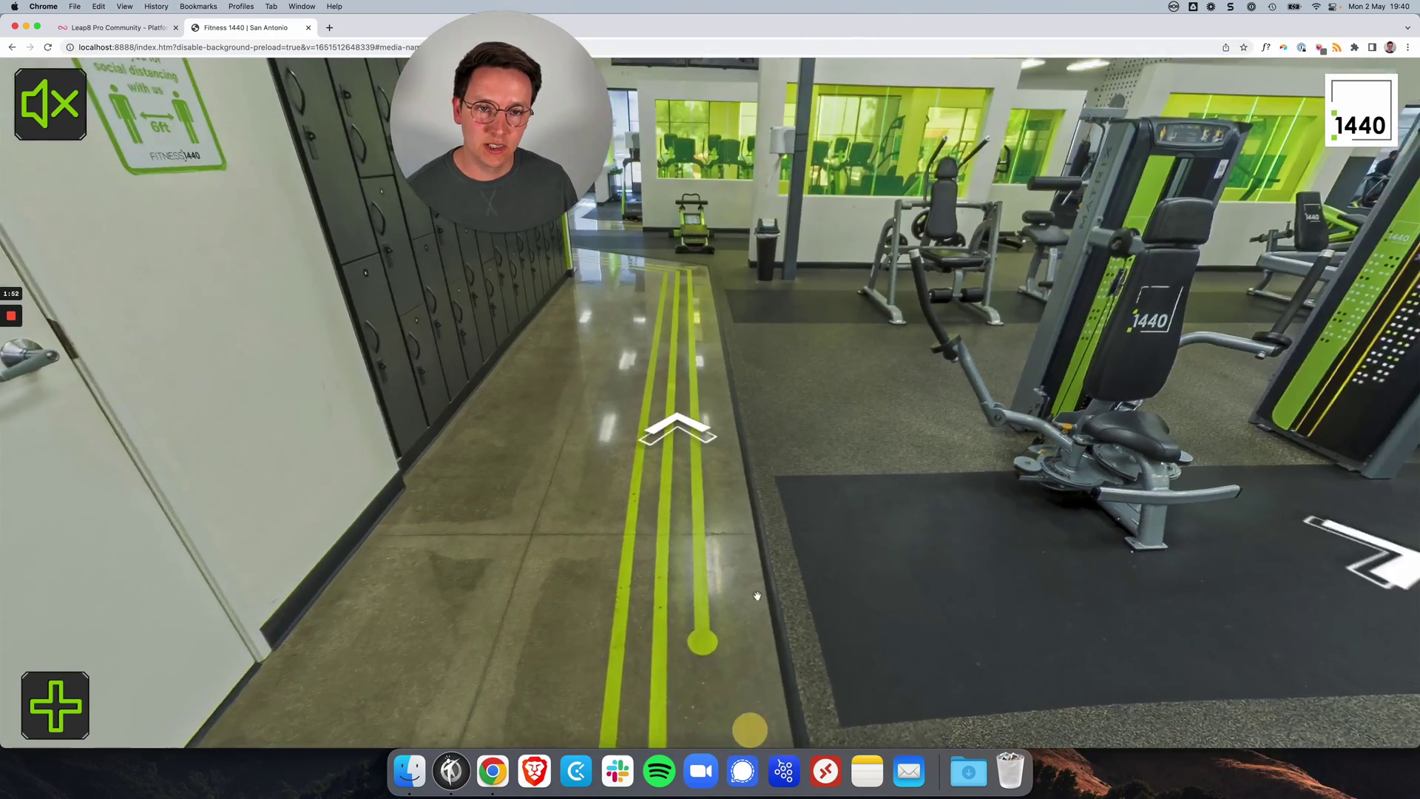
click(756, 596)
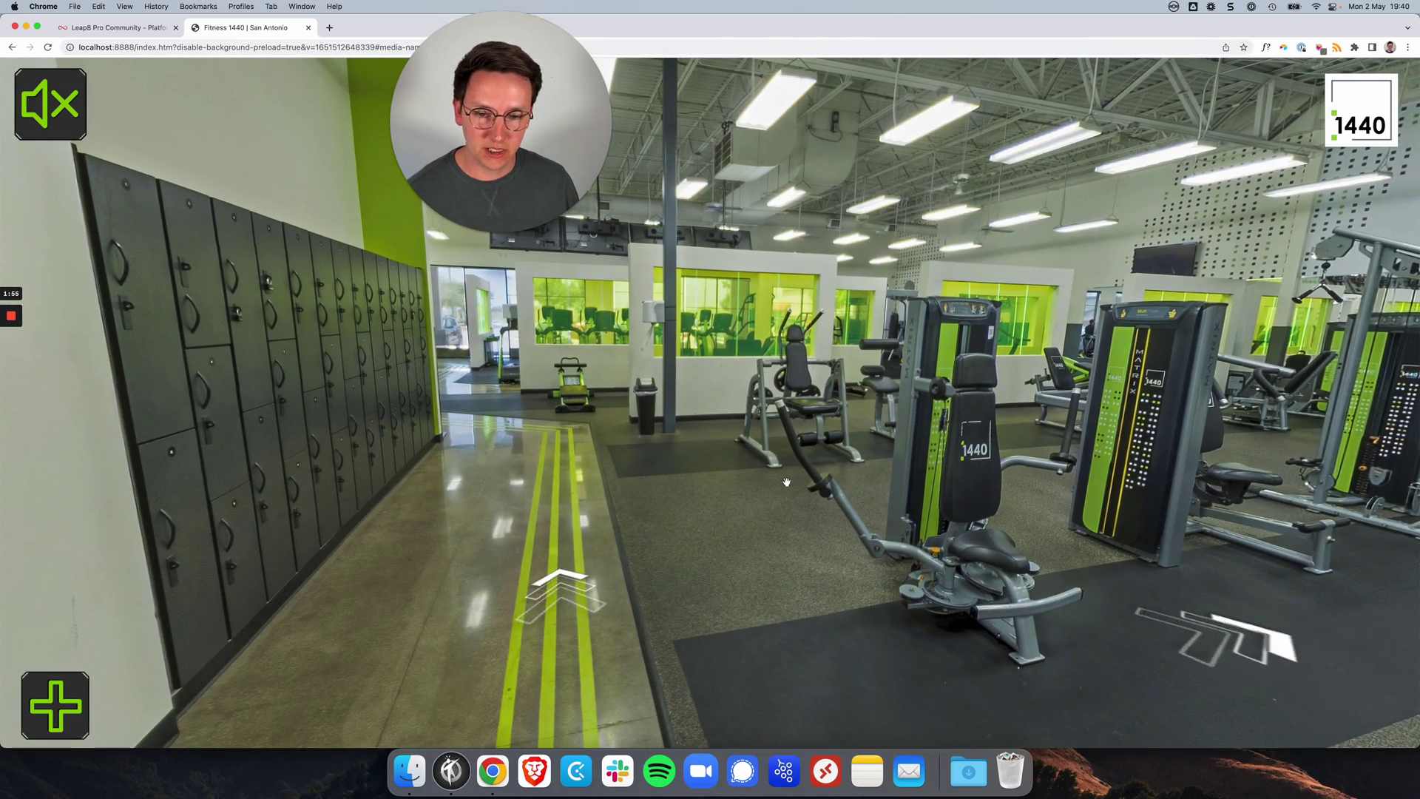
click(546, 574)
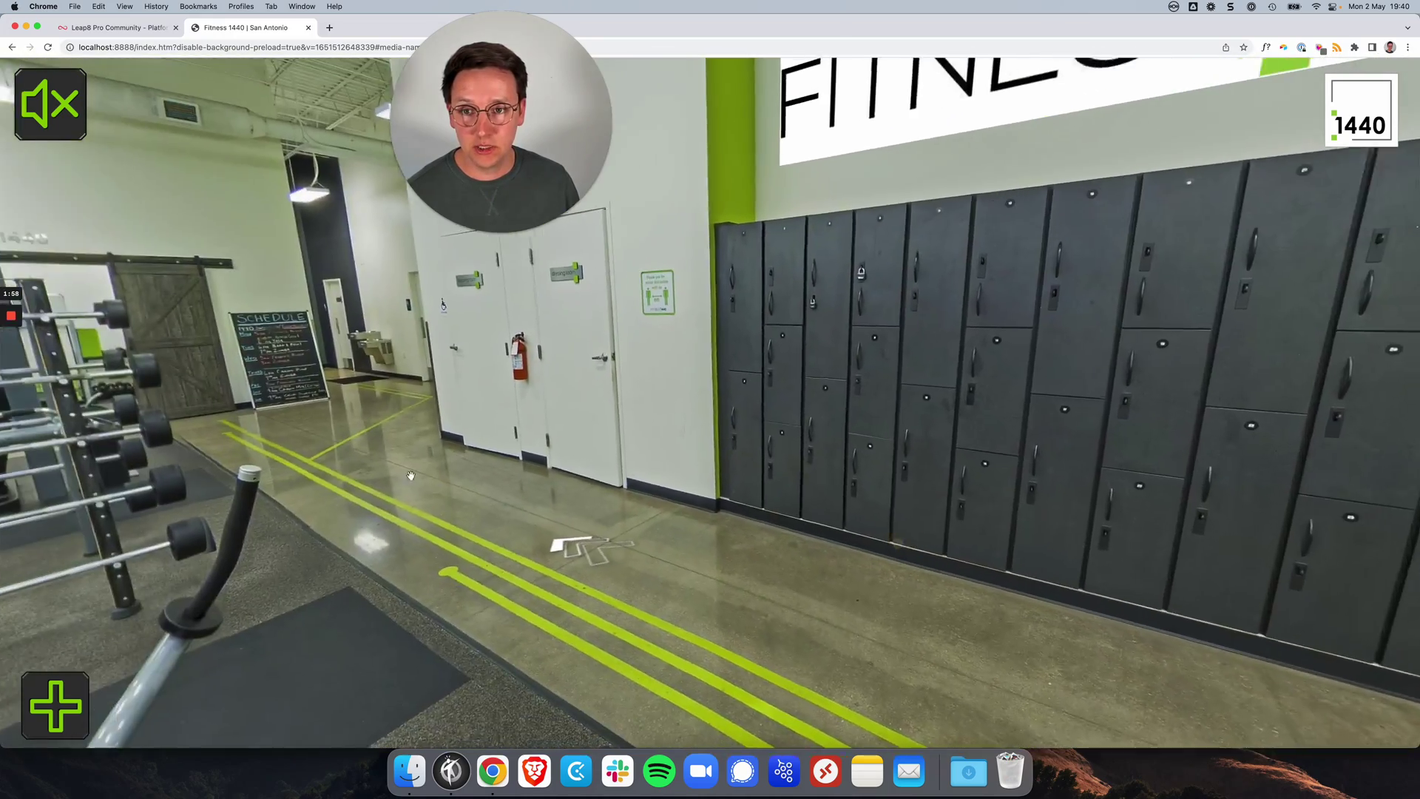
drag(410, 475, 574, 677)
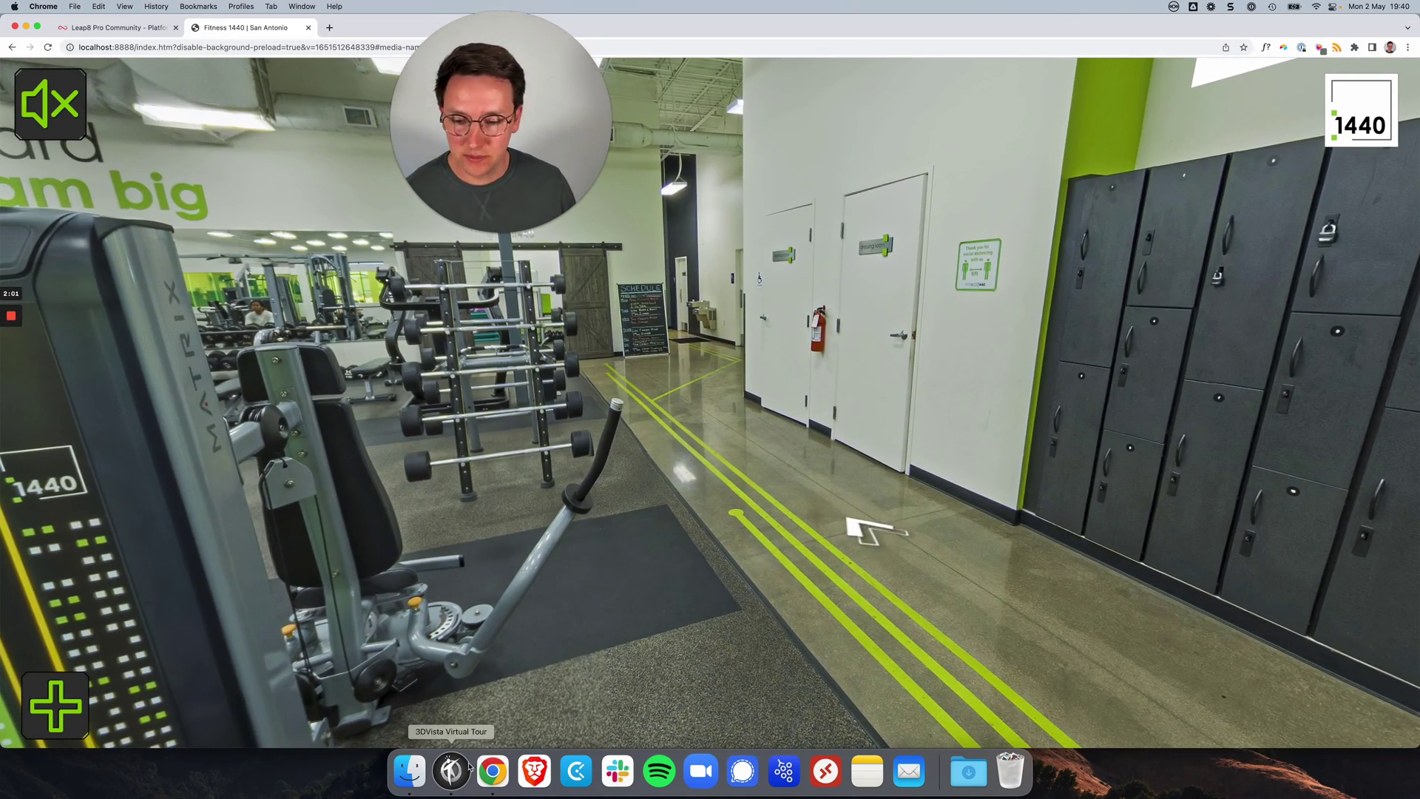
Back in the editor, close the entry view settings and select the Arrow 06b floor hotspot.
key(super+Tab)
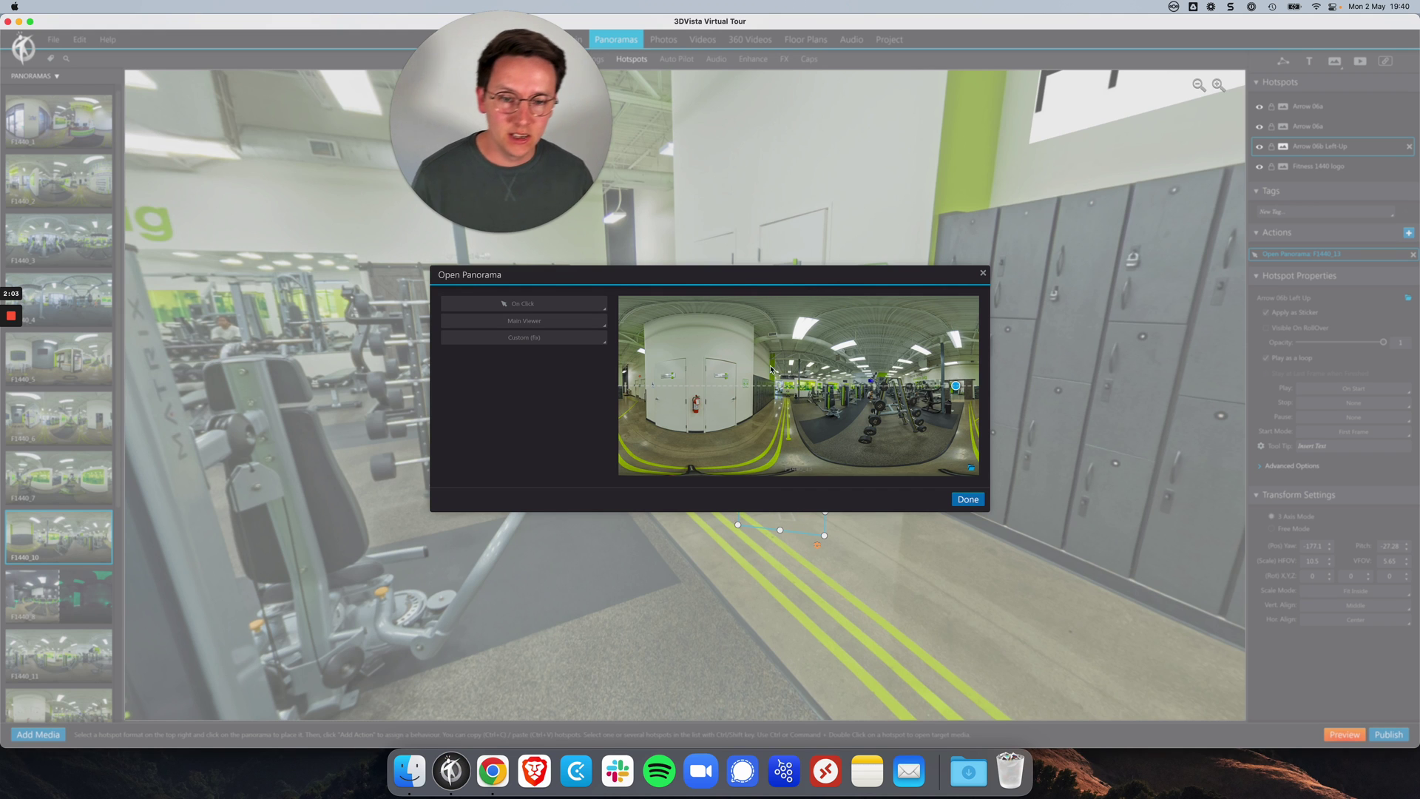
click(982, 275)
drag(841, 387, 920, 356)
click(822, 525)
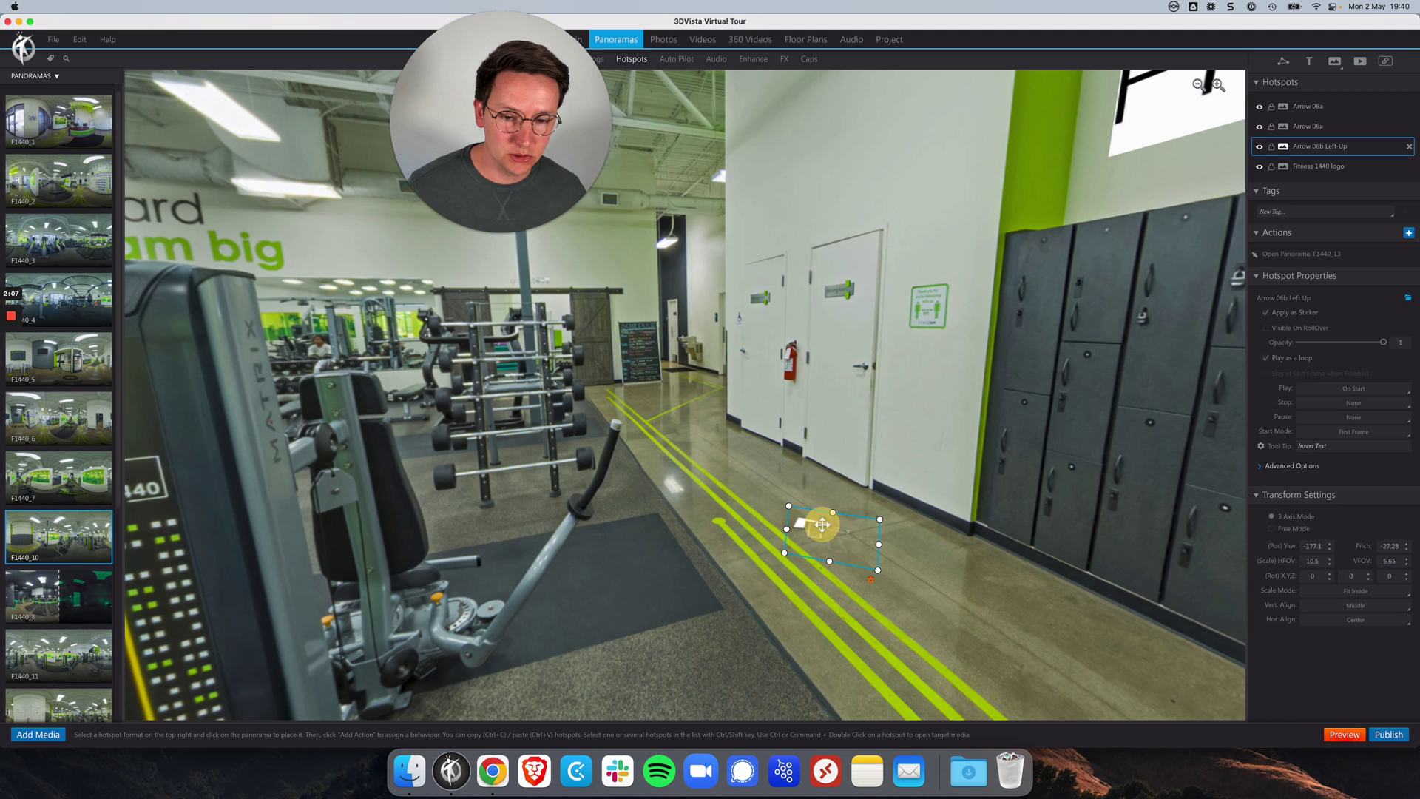
Change the Open Panorama F1440_13 action's view to Smart Entry View (dynamic).
double_click(1298, 253)
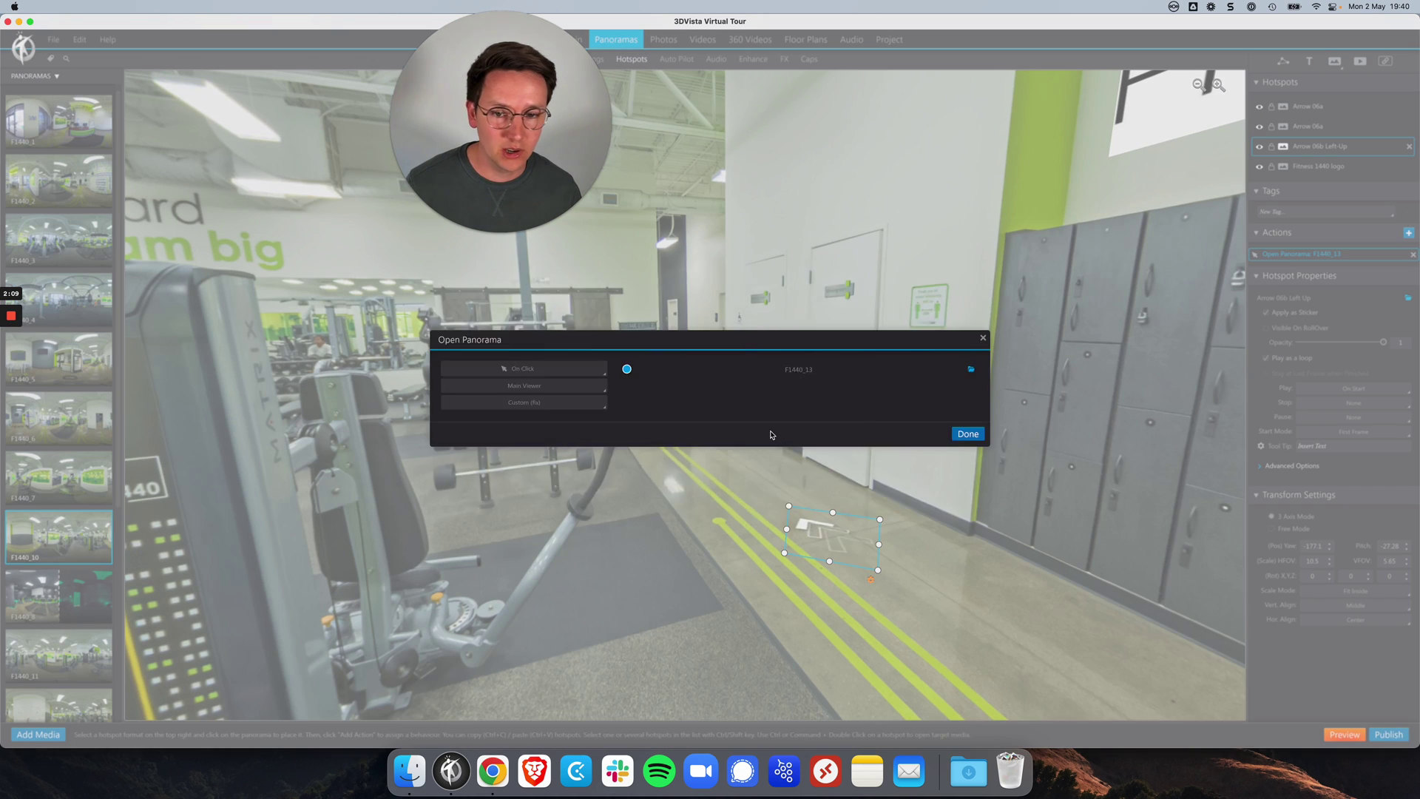
click(504, 336)
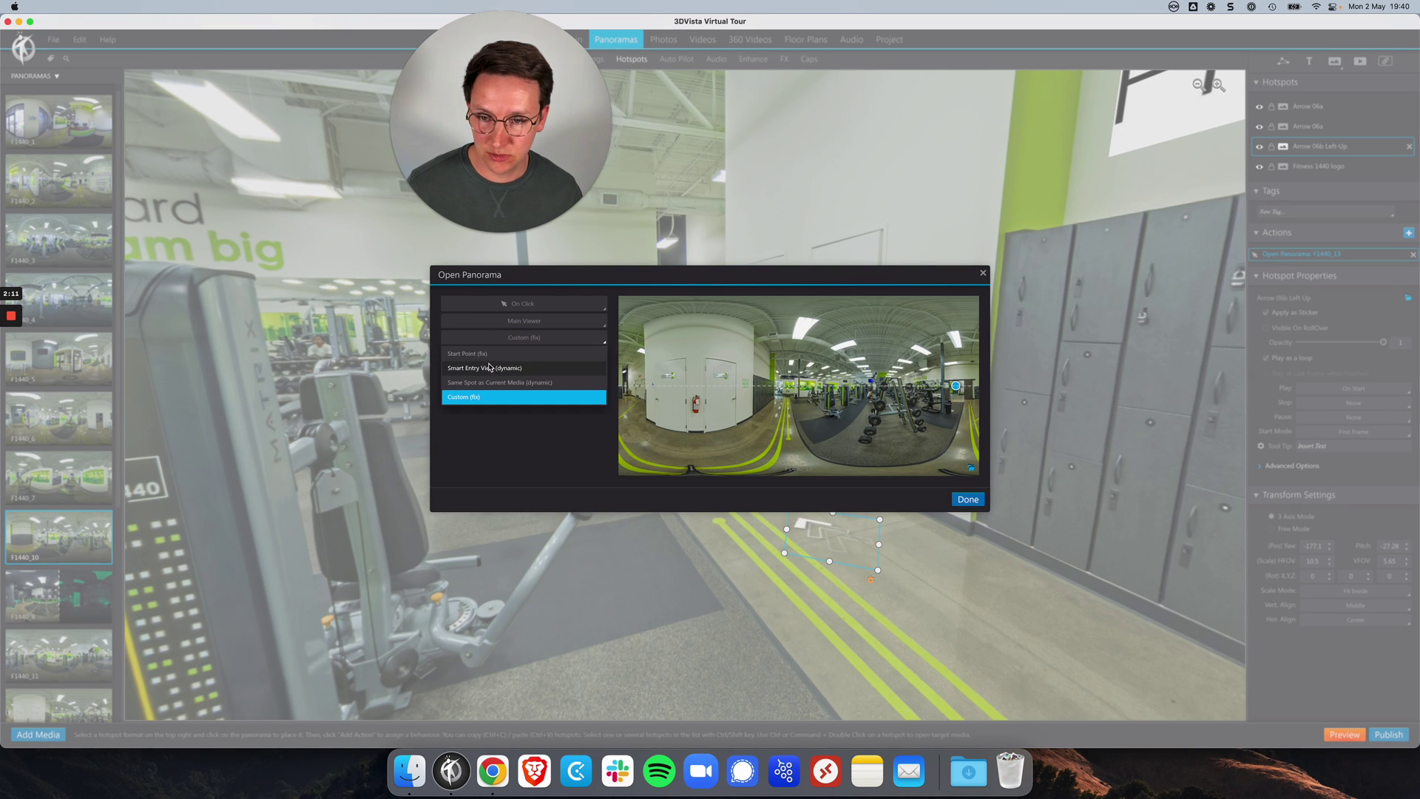
click(489, 369)
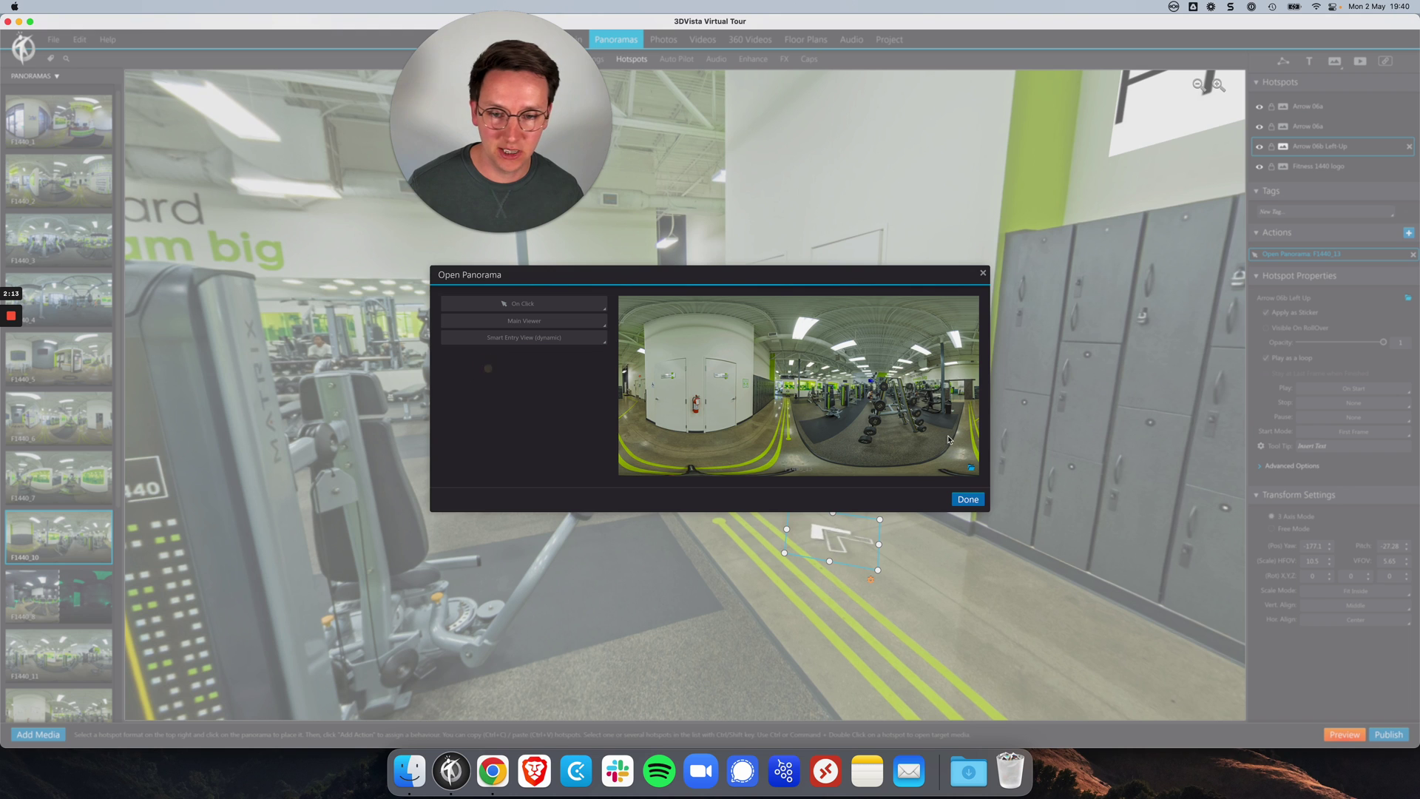
click(965, 500)
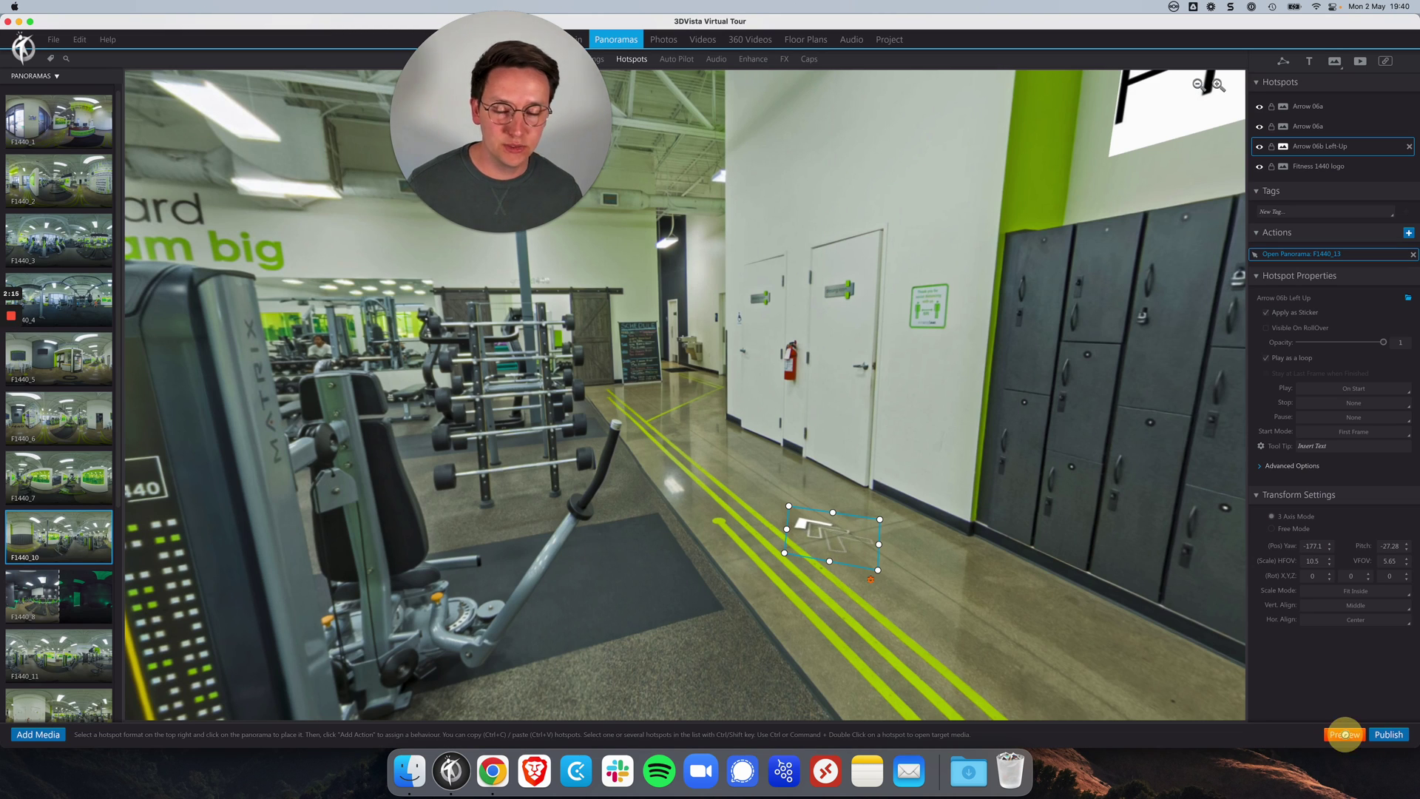
Preview the tour, follow the floor arrows toward the lockers and glass rooms, then return to the editor.
click(1344, 735)
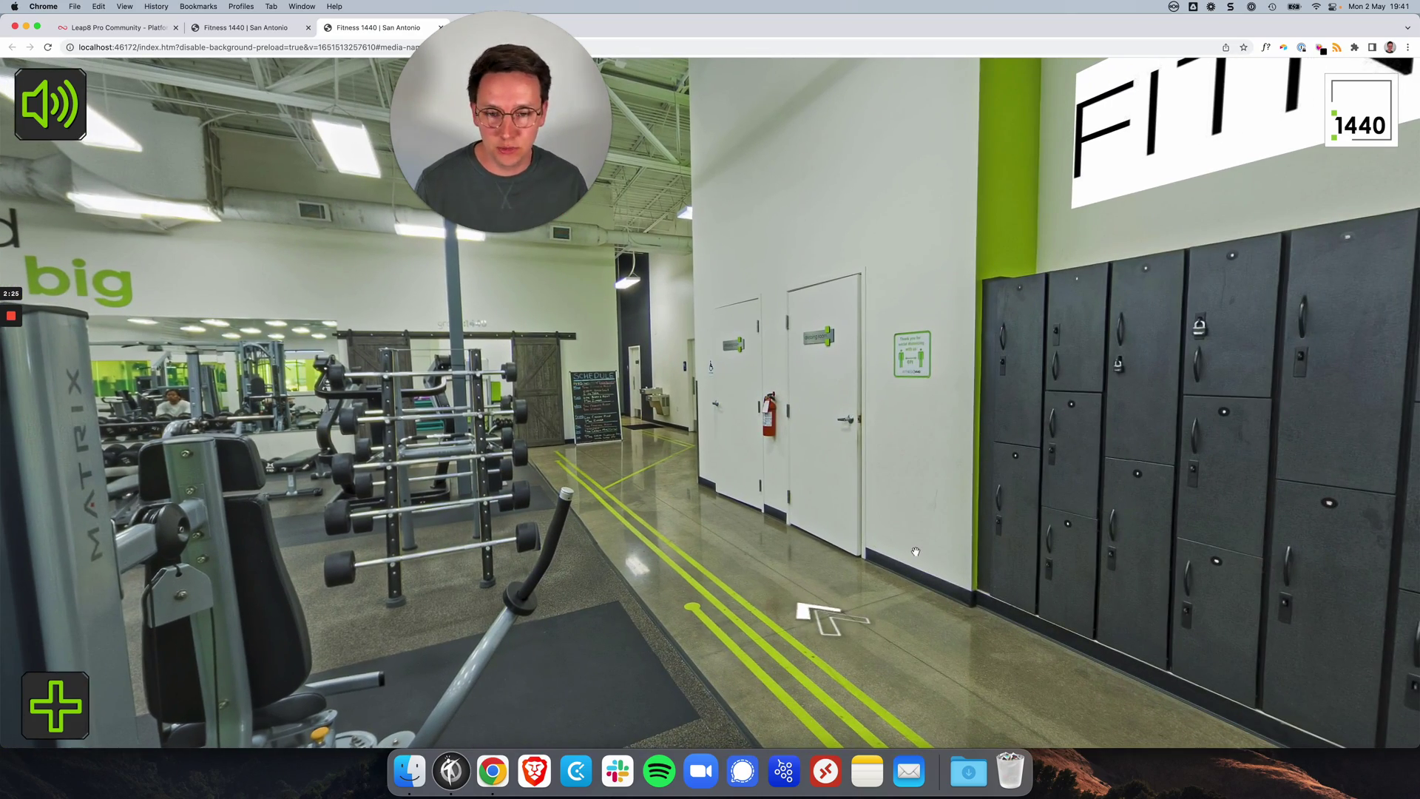
drag(901, 605, 658, 568)
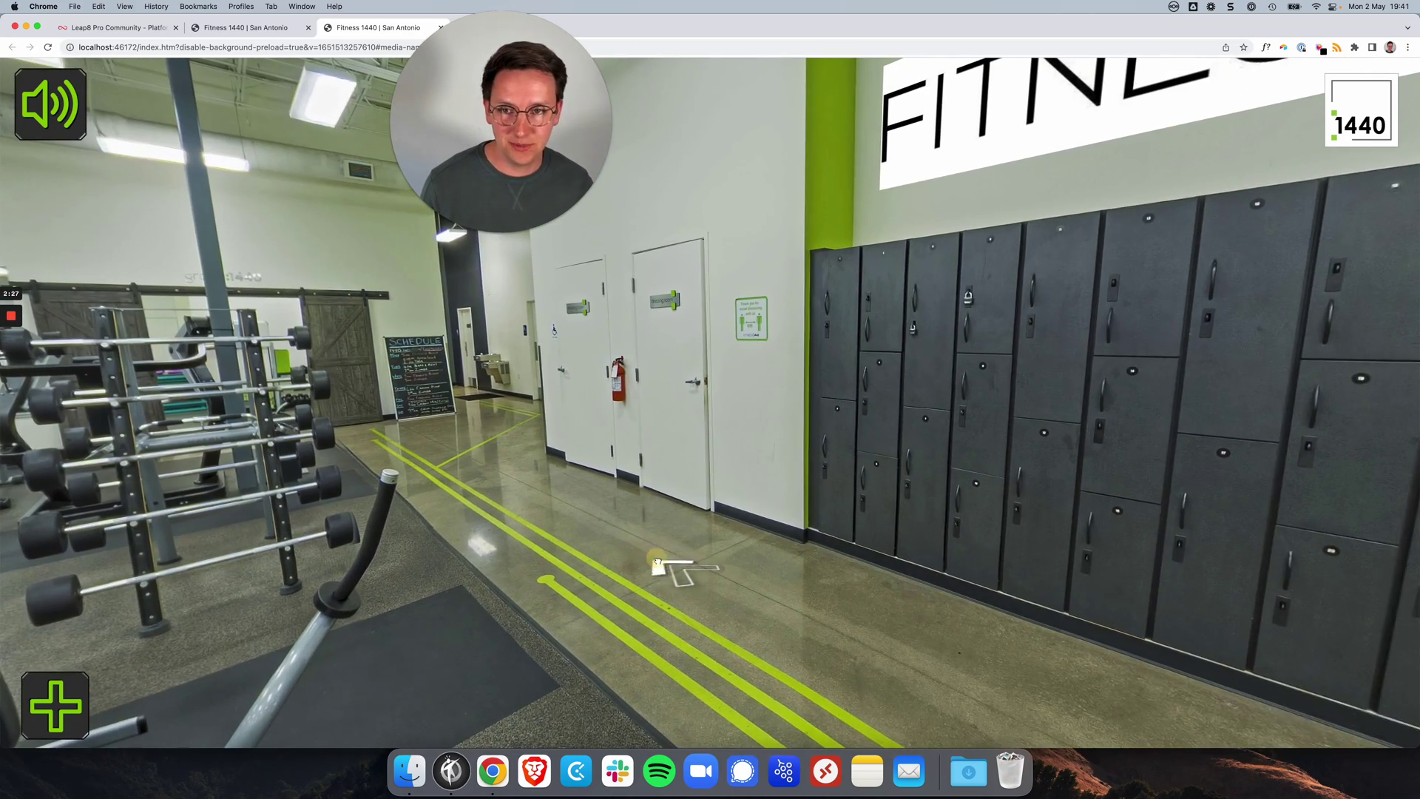
click(658, 568)
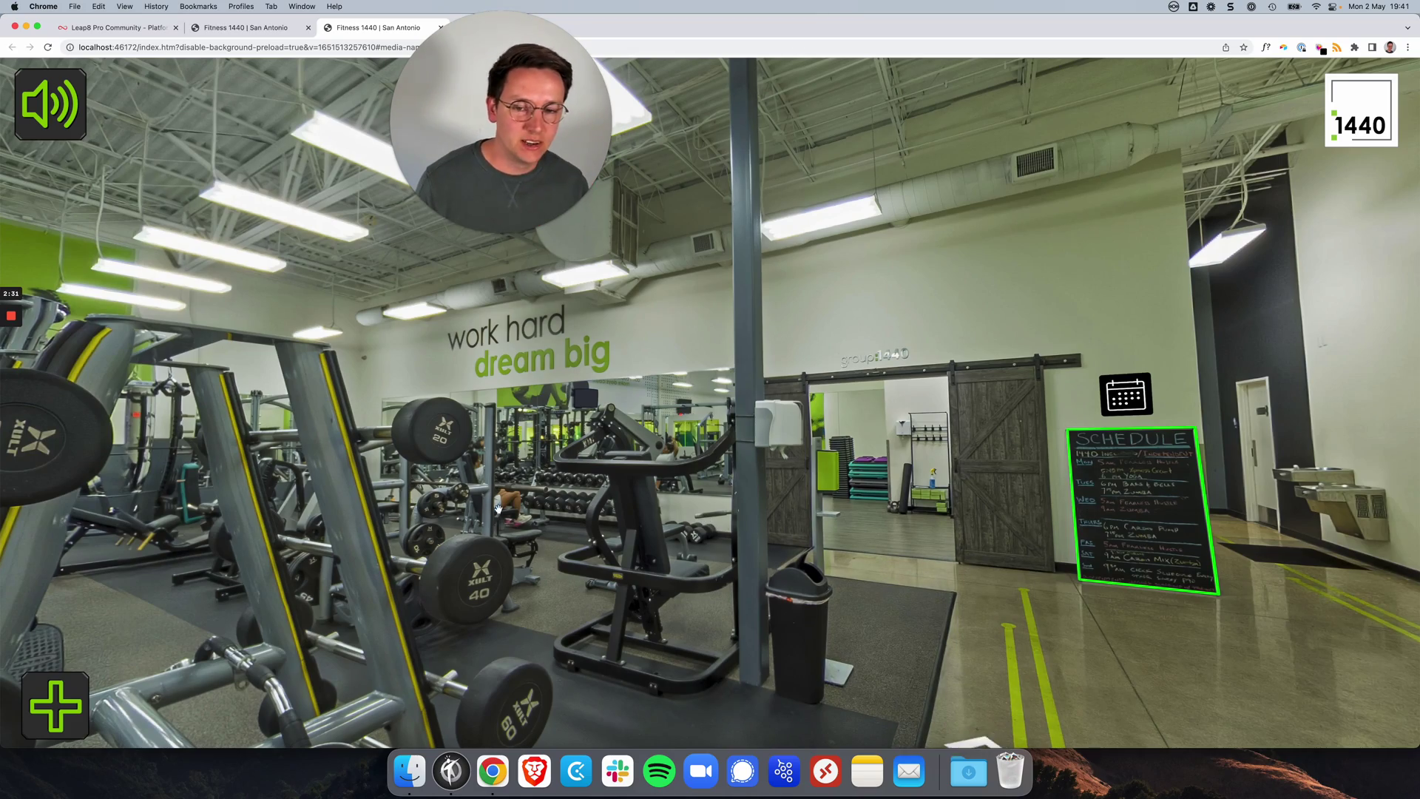
click(585, 618)
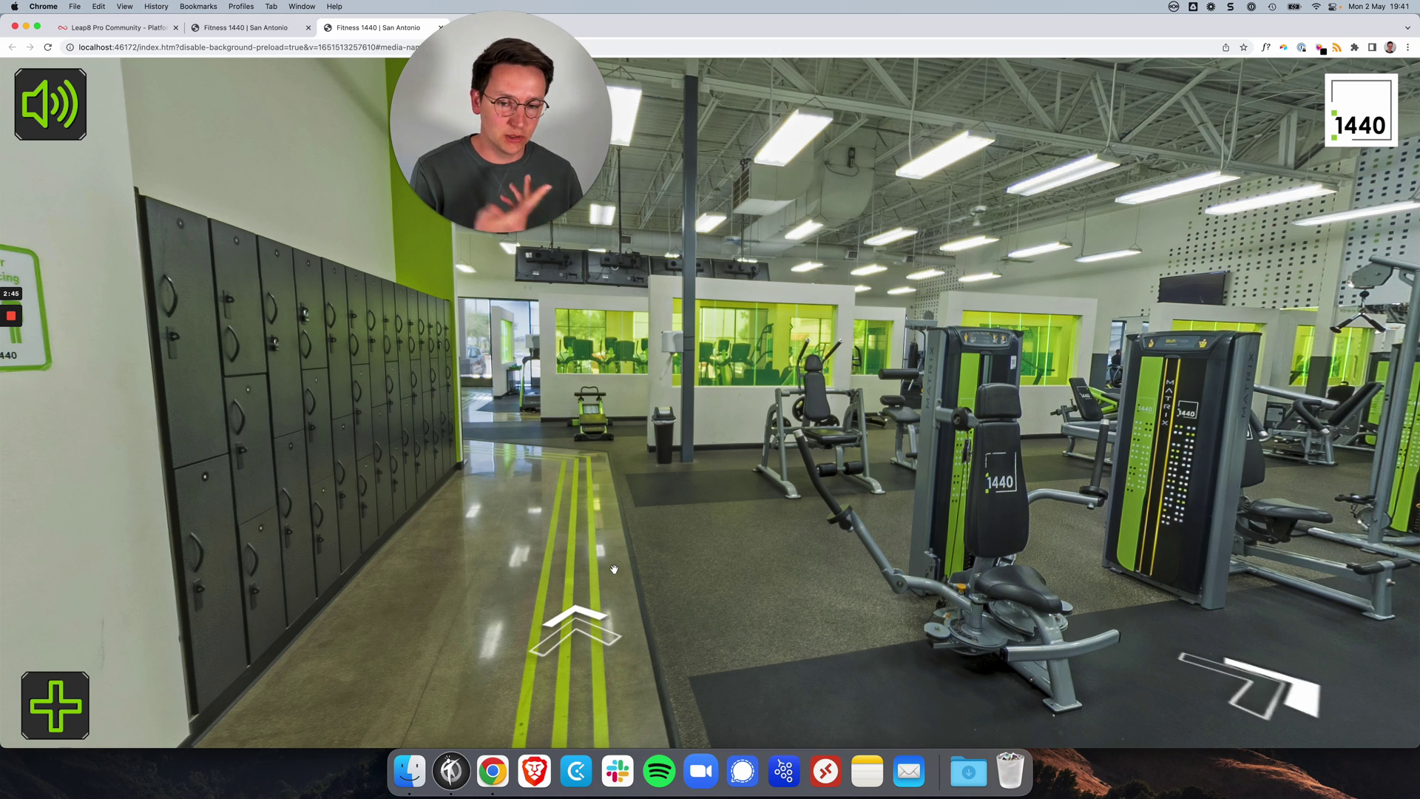
click(450, 773)
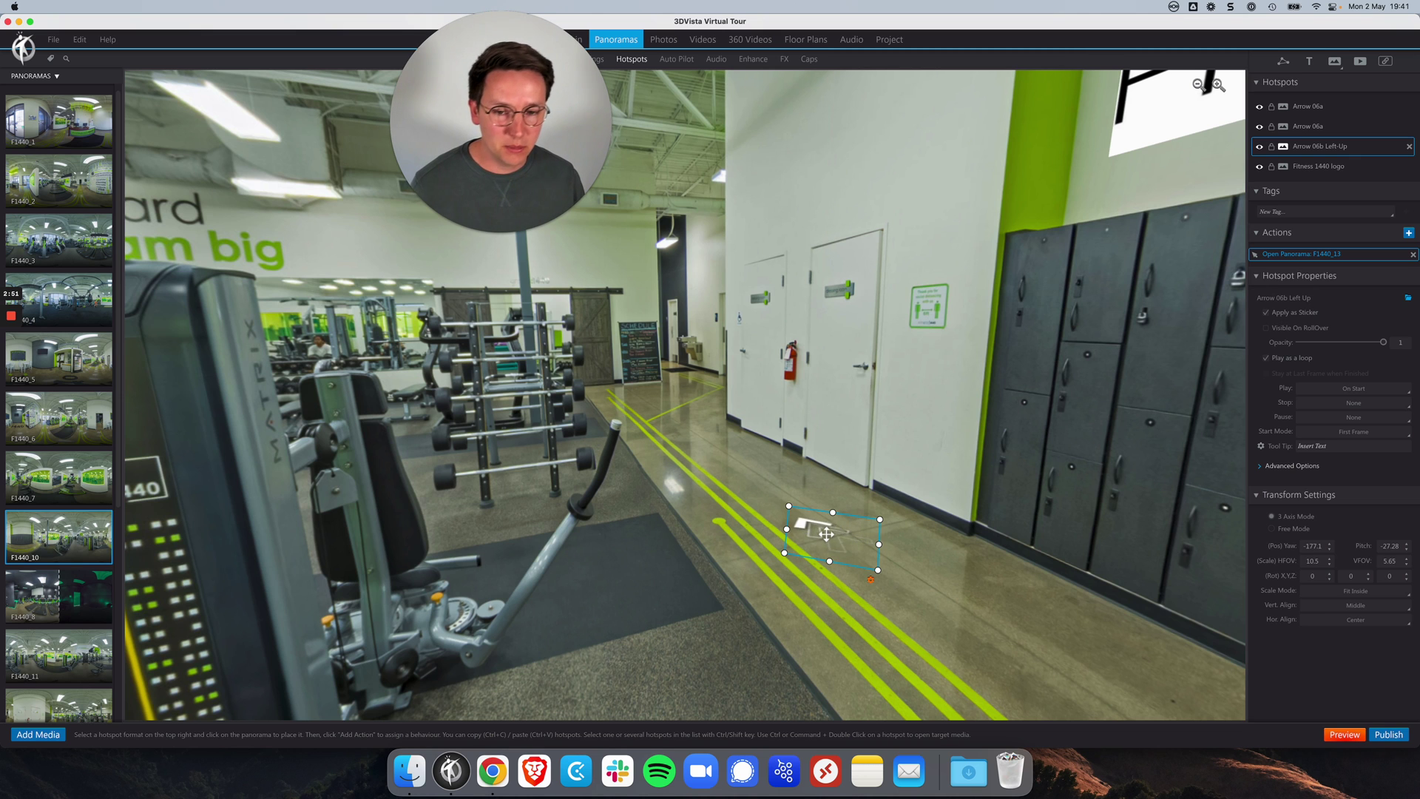
Jump to the hotspot's target panorama and select its Arrow 06a floor hotspot.
super+double_click(826, 533)
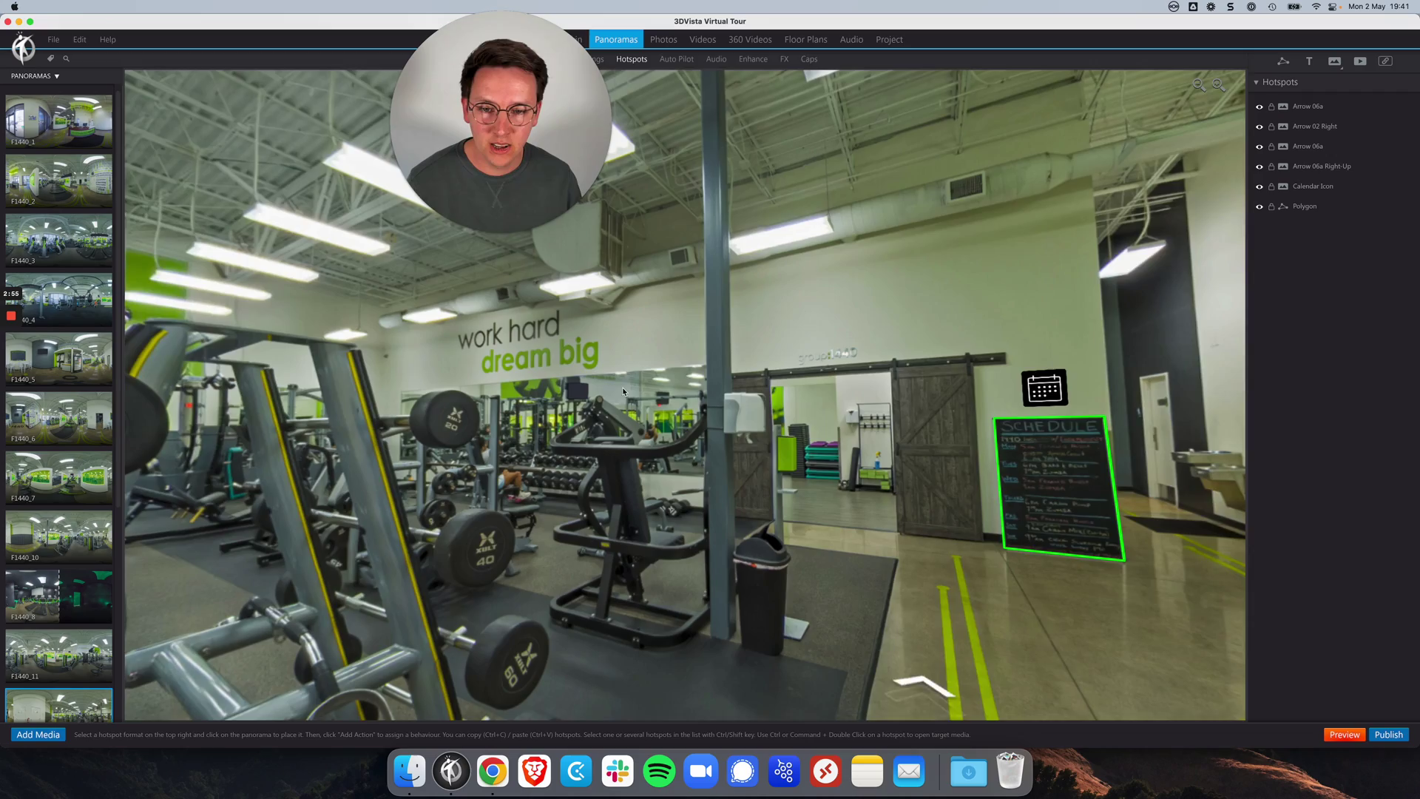
drag(622, 387, 1363, 449)
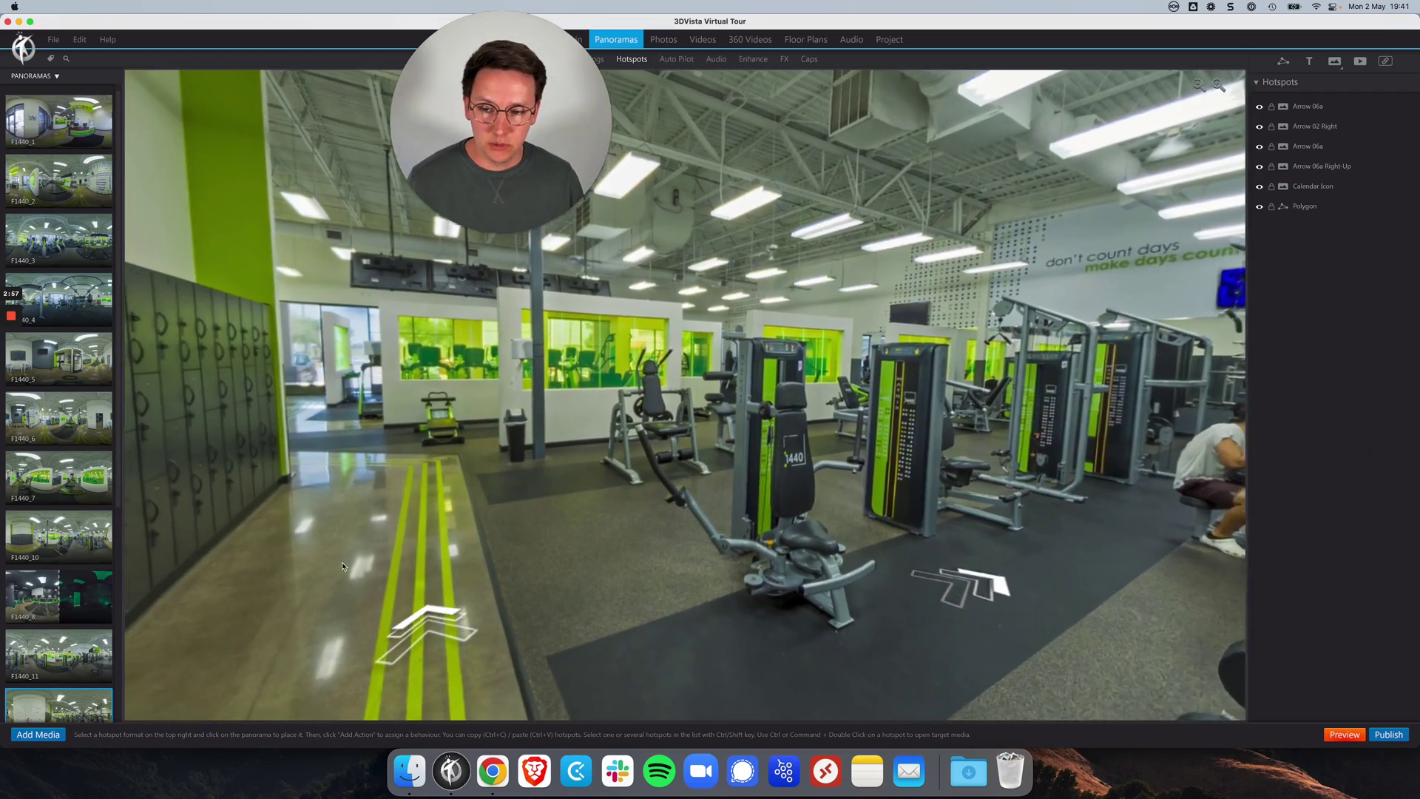
click(438, 623)
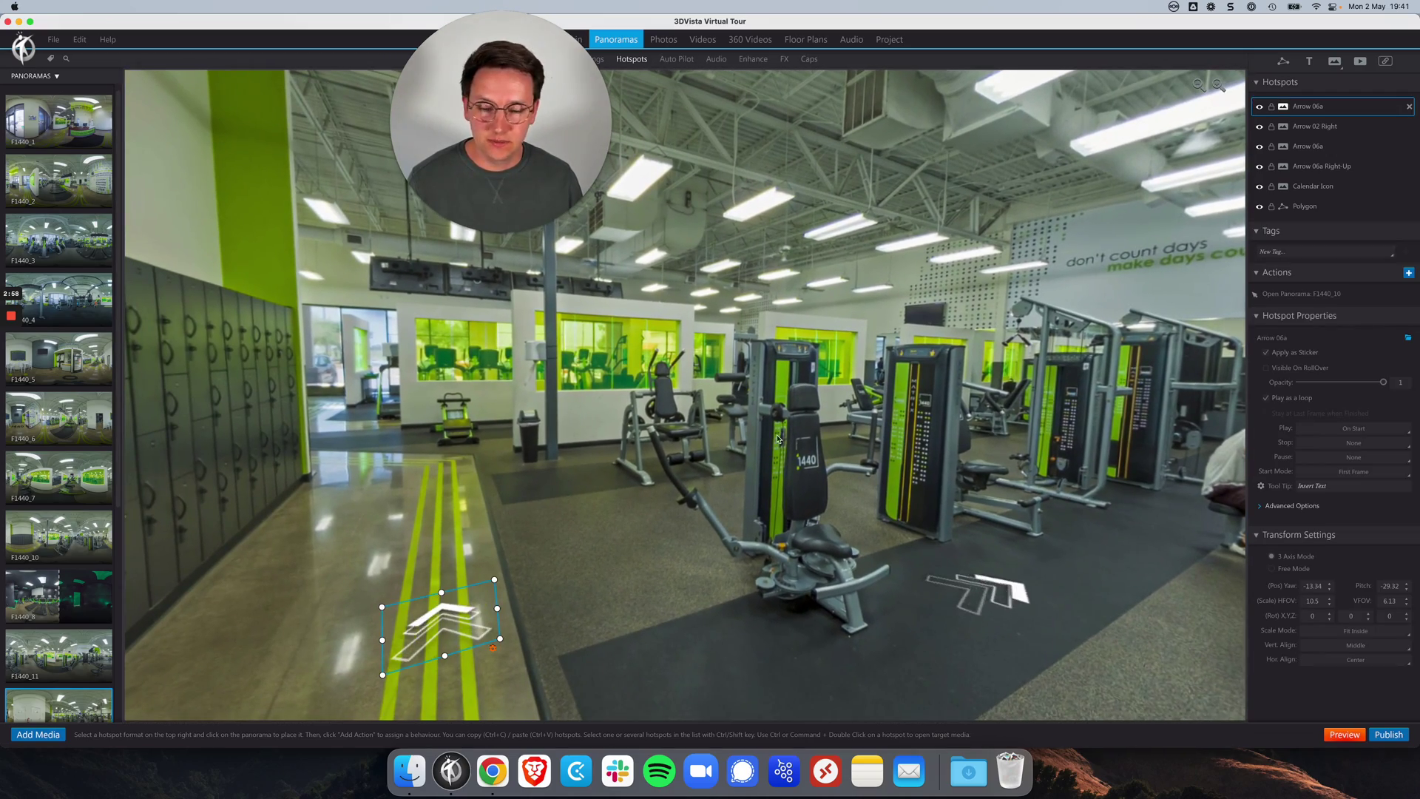
Set Arrow 06a's Open Panorama F1440_10 action to Smart Entry View (dynamic), then return to F1440_10.
double_click(1287, 293)
click(523, 336)
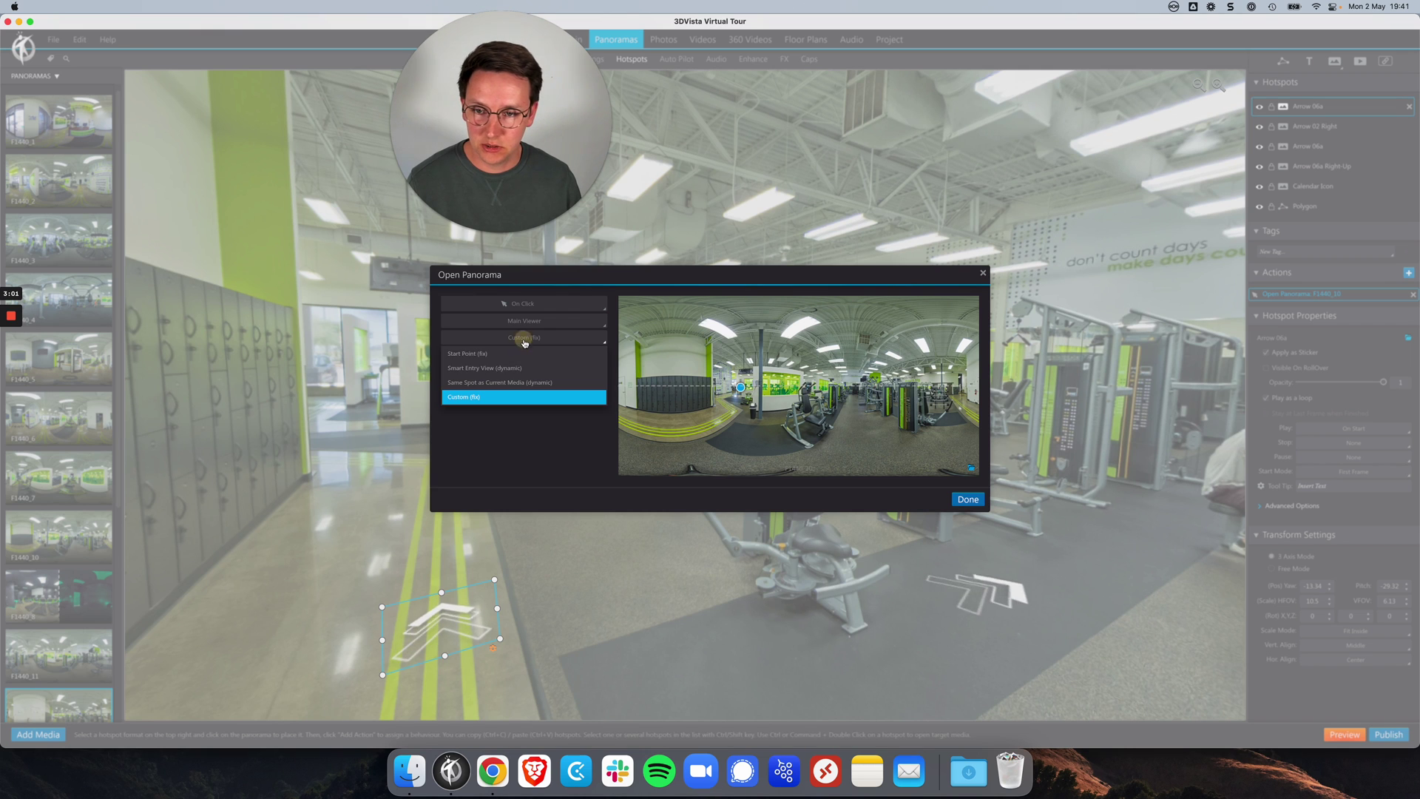
click(498, 370)
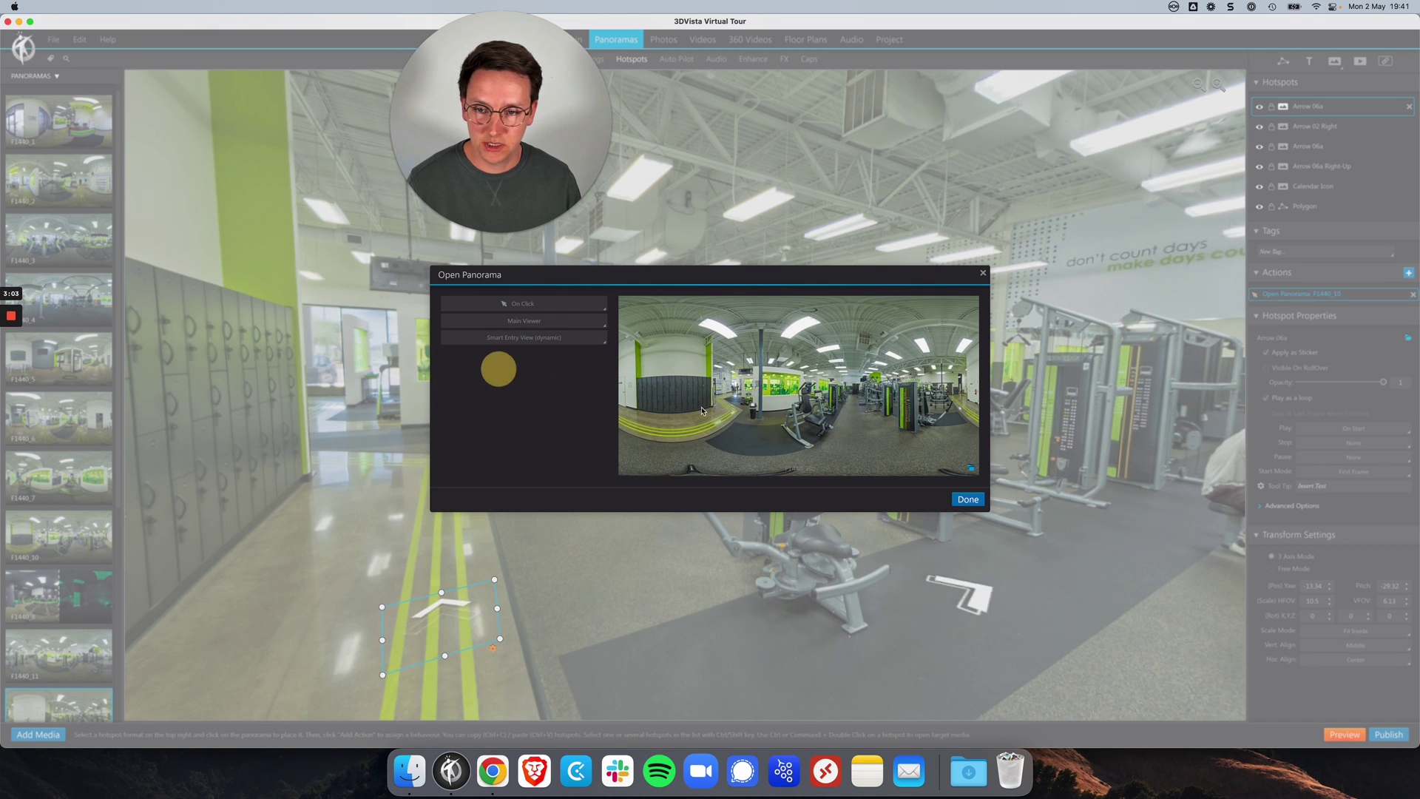
click(968, 499)
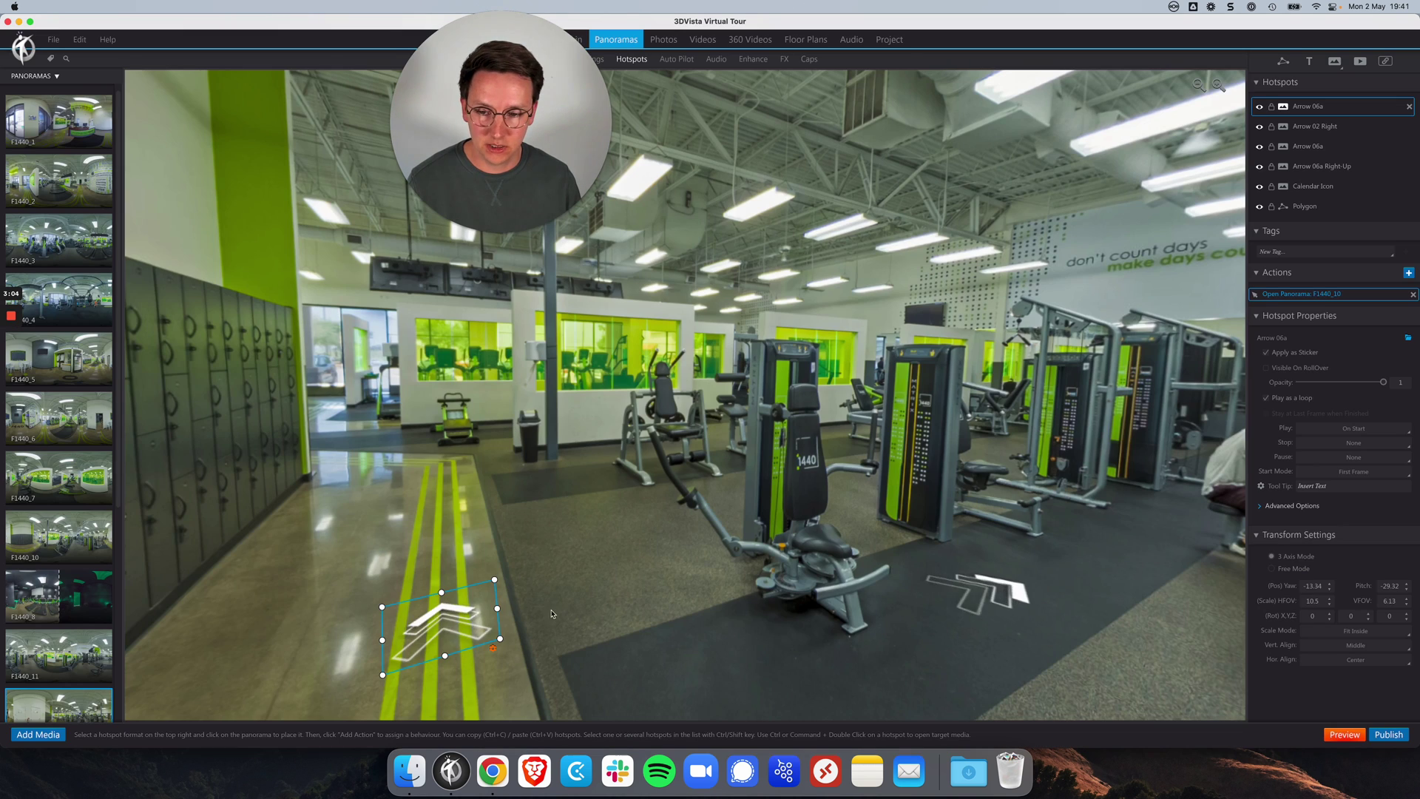
super+double_click(476, 617)
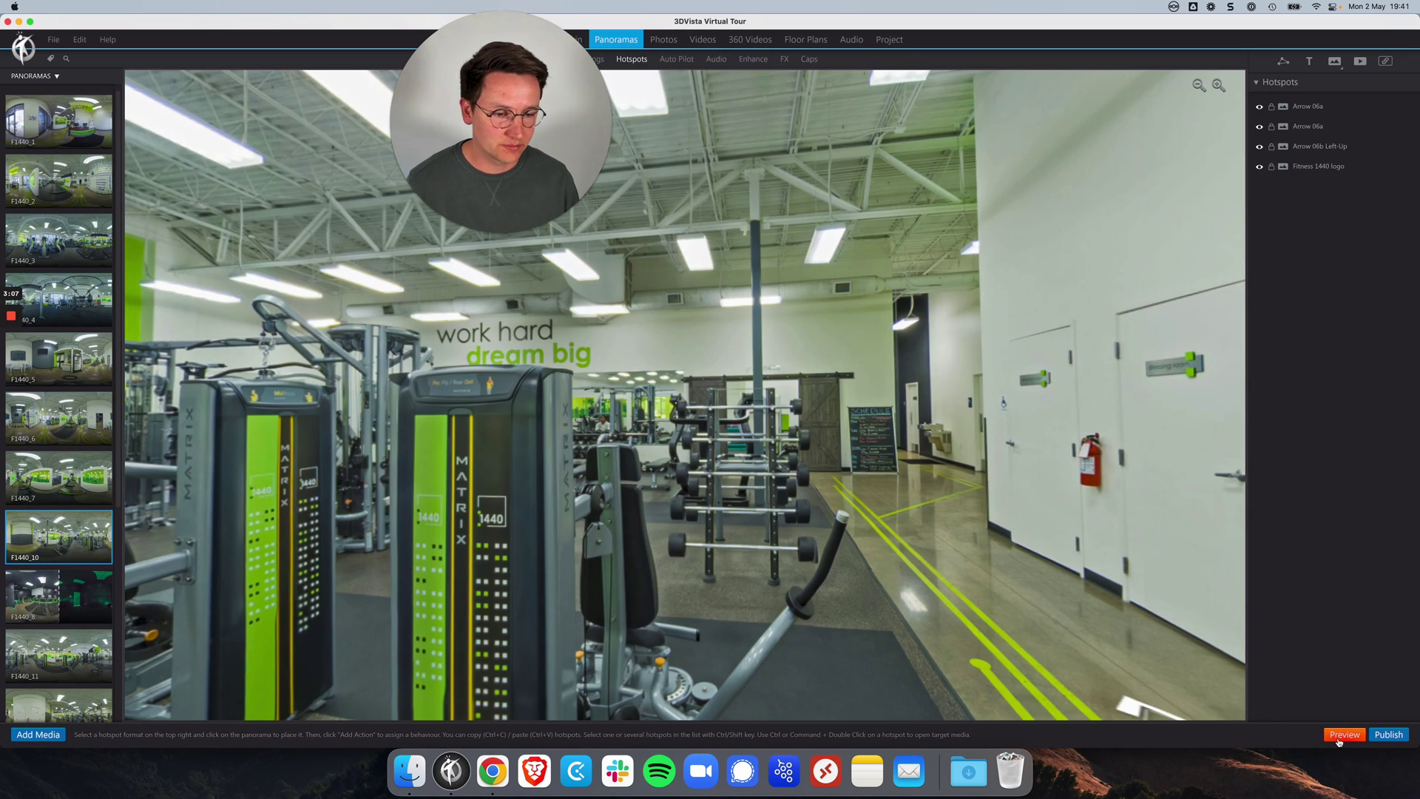
Preview the updated tour and walk down the locker corridor to the FITNESS sign.
click(1341, 735)
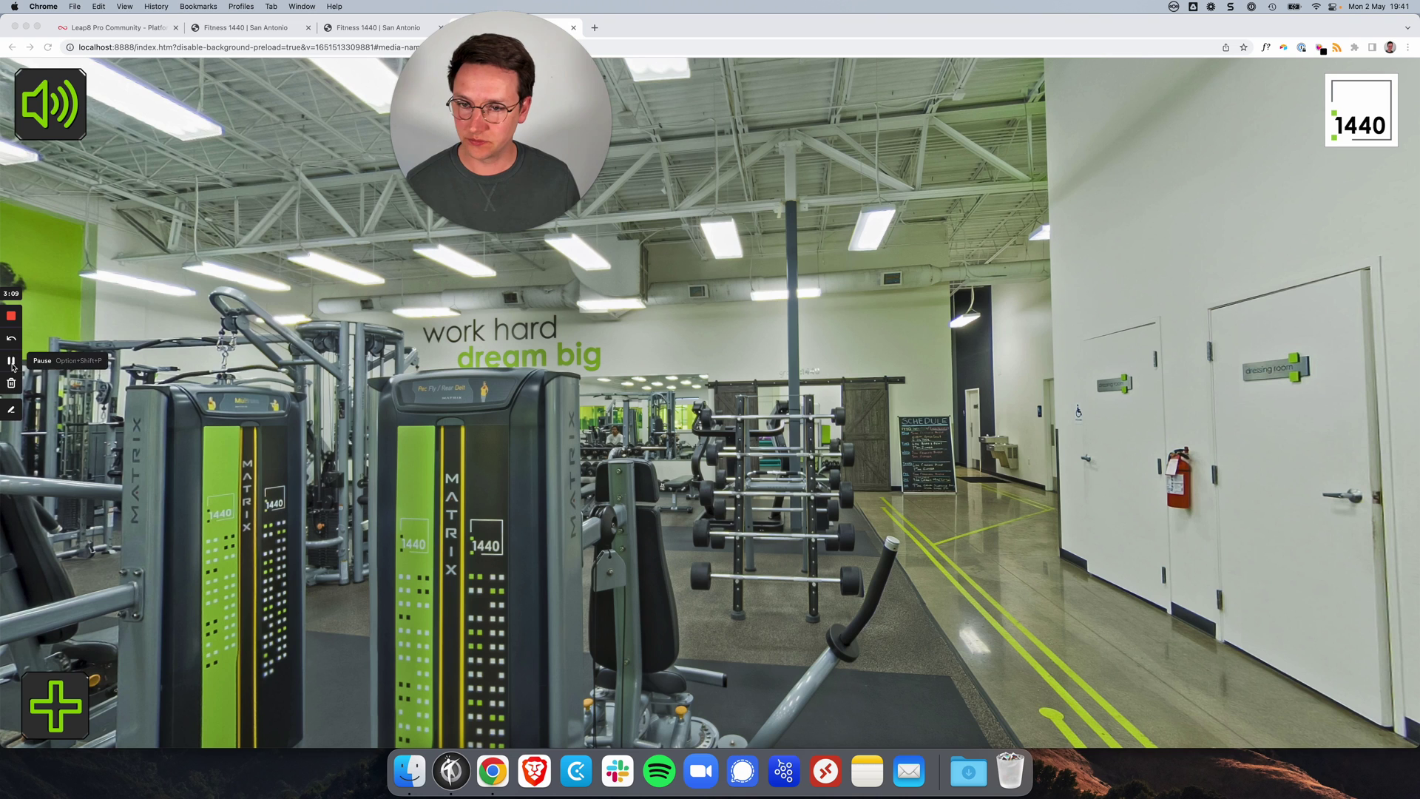
click(669, 429)
click(889, 570)
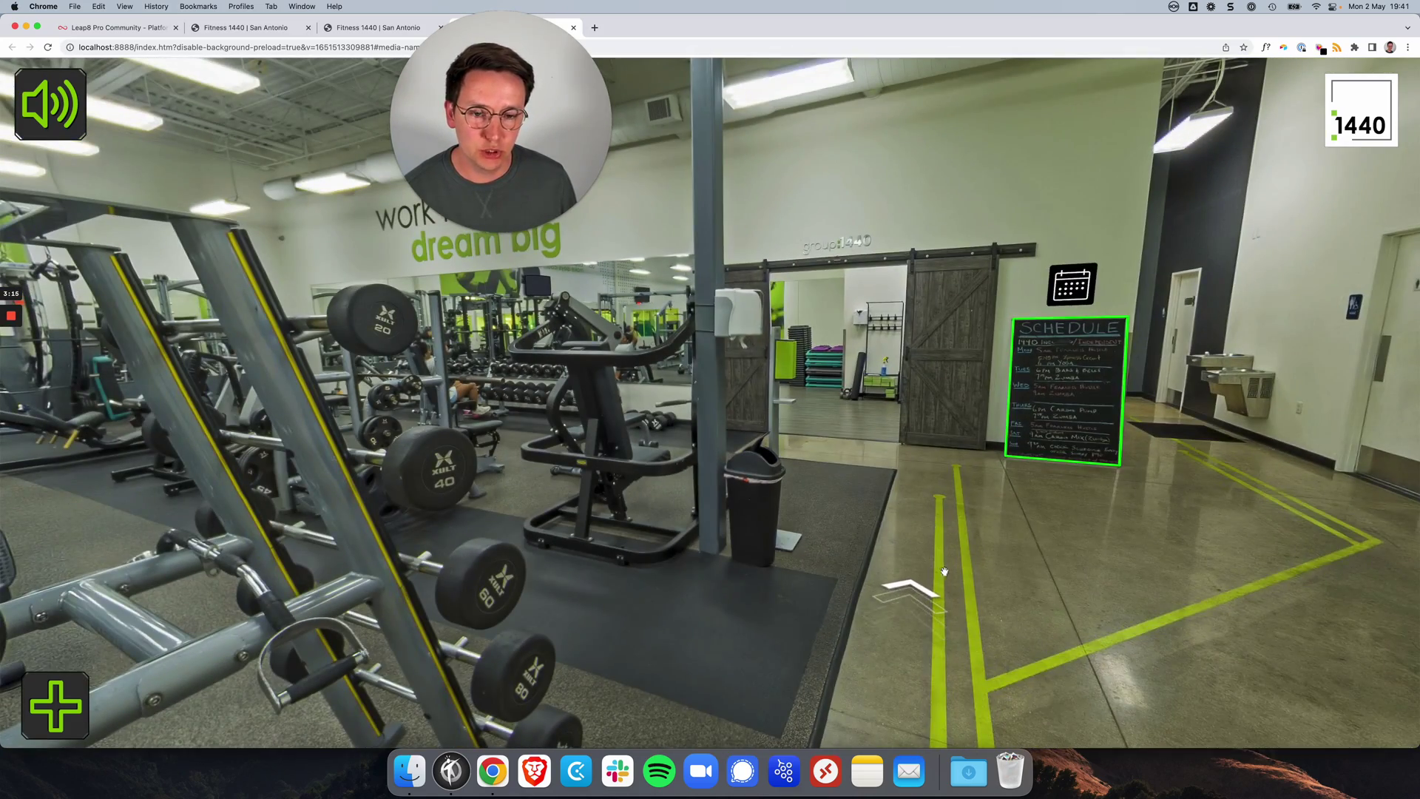
click(943, 571)
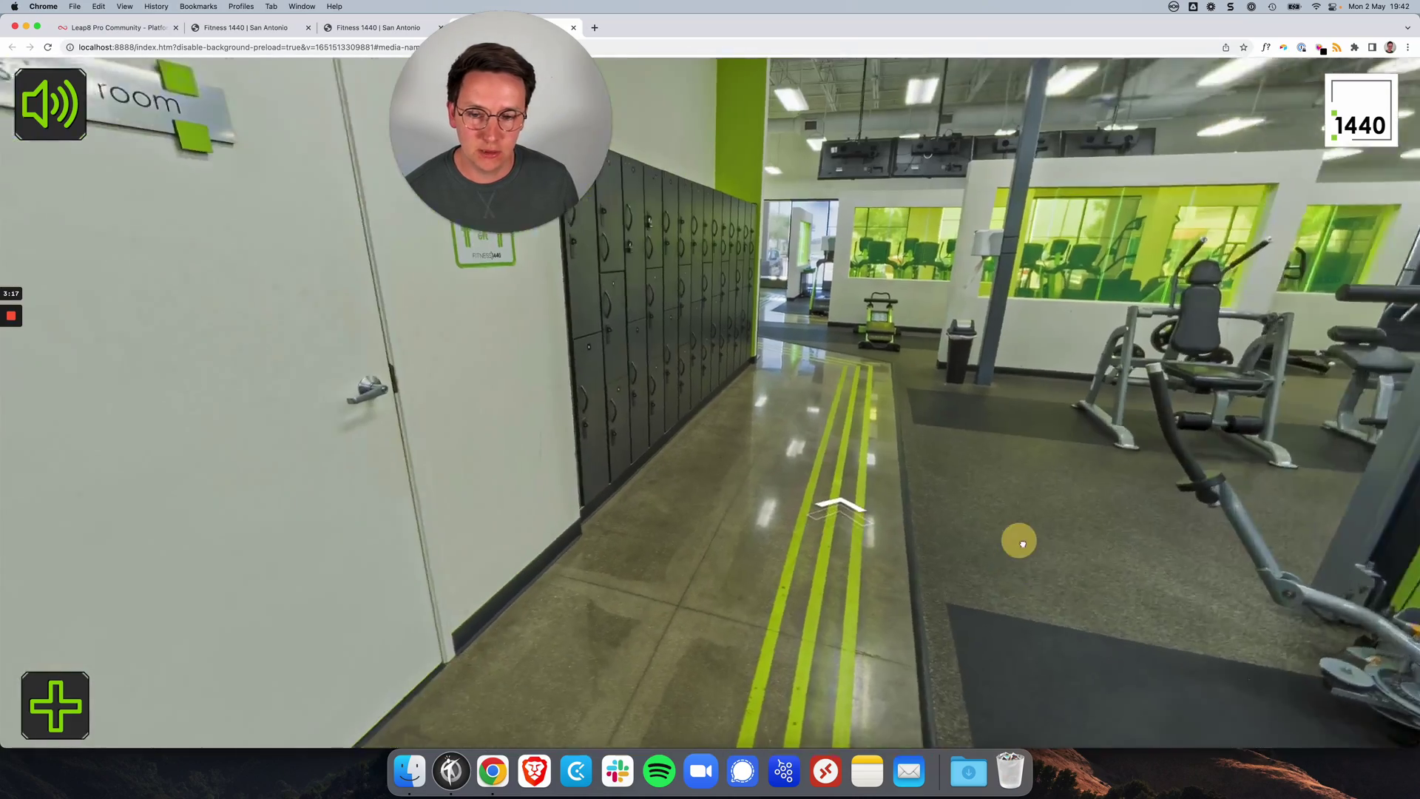
click(617, 525)
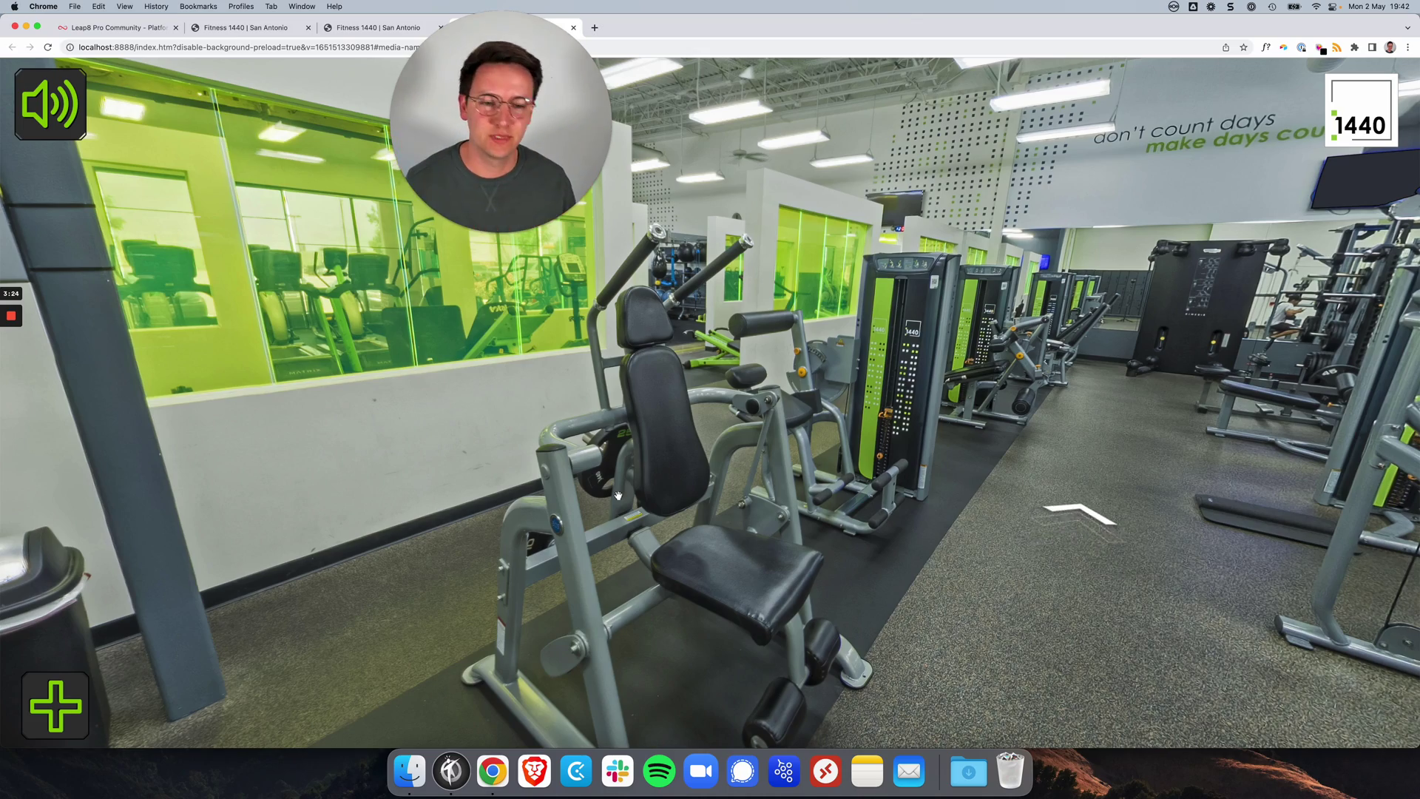
click(856, 506)
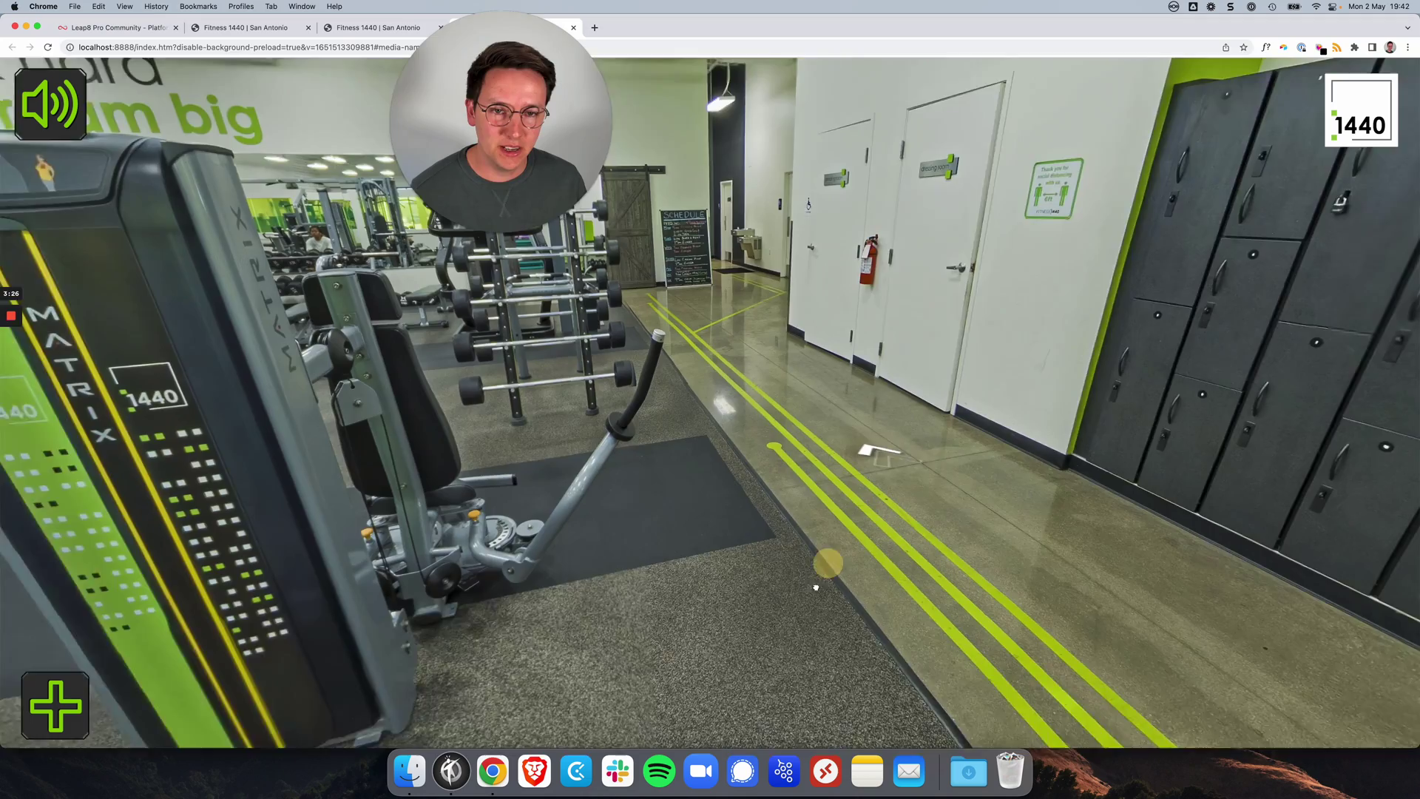
click(822, 554)
Turn around the lockers and move between the schedule board and lockers viewpoints.
drag(667, 566, 411, 514)
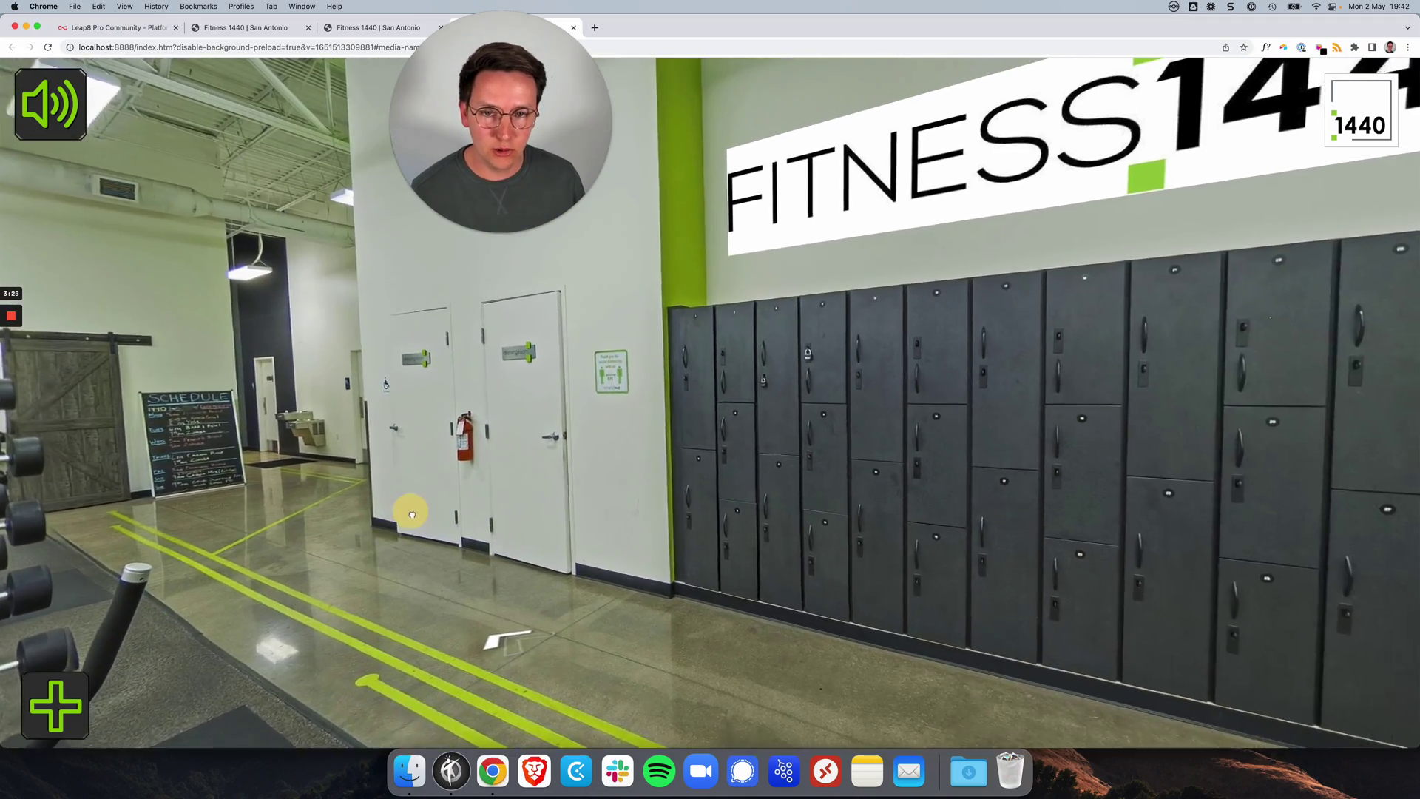
drag(642, 428, 684, 375)
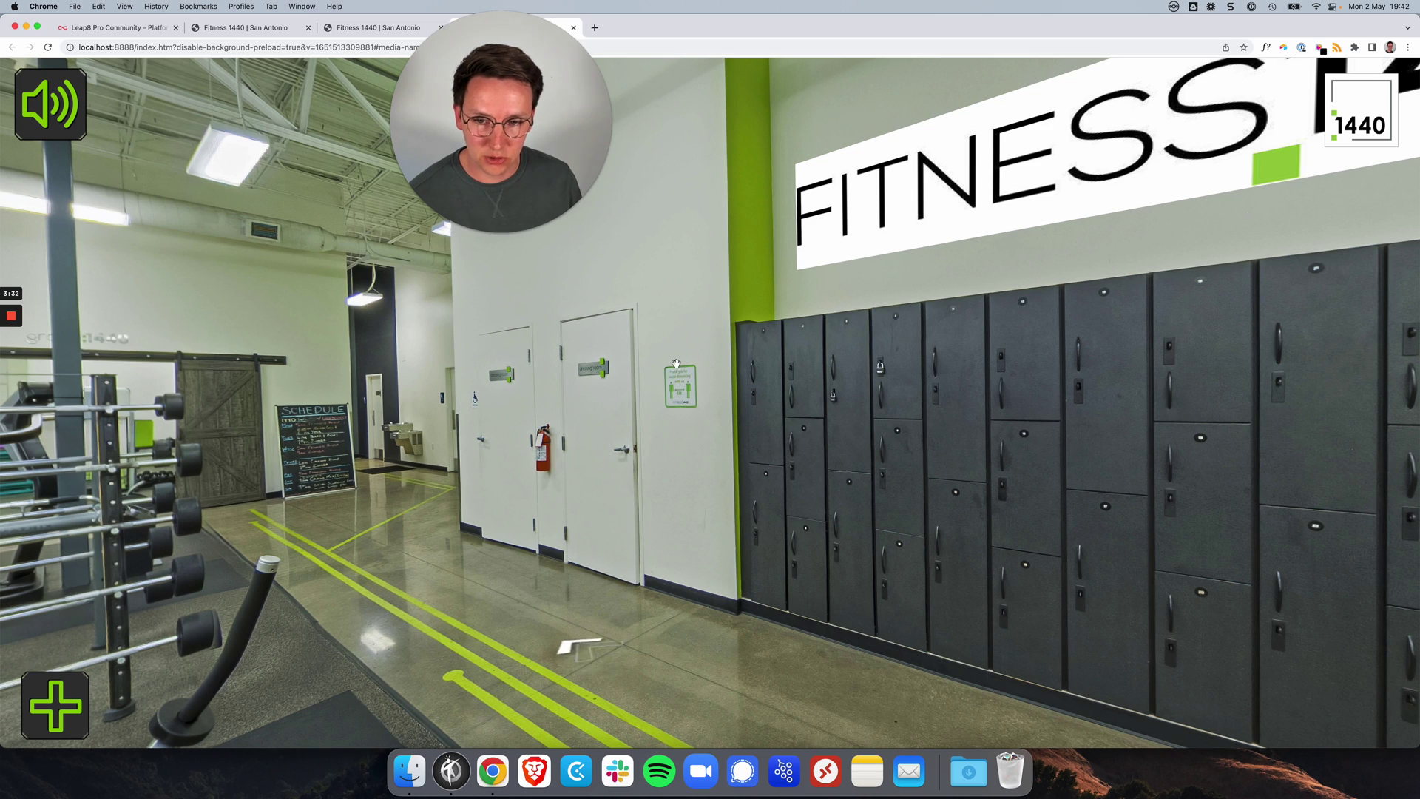
click(597, 690)
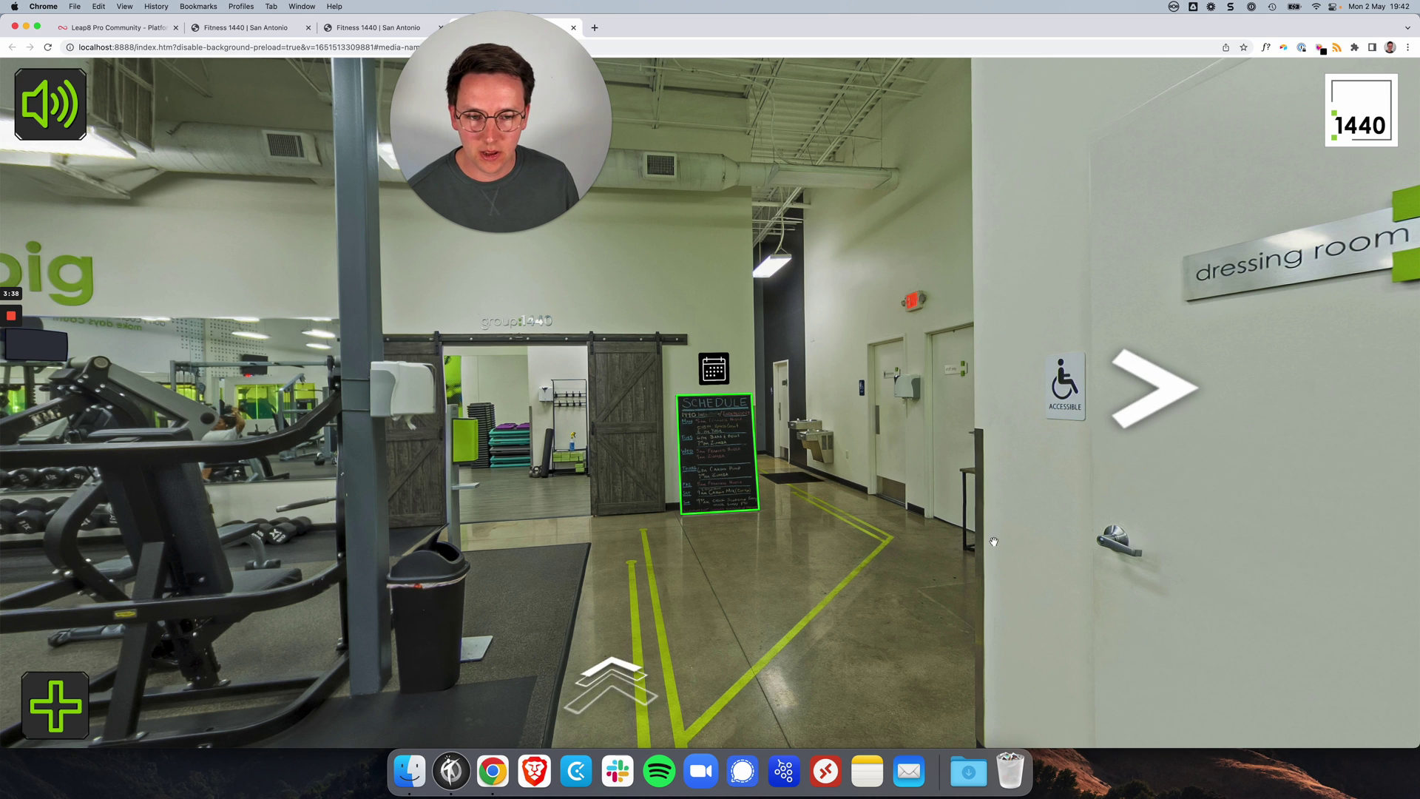
drag(994, 542, 381, 552)
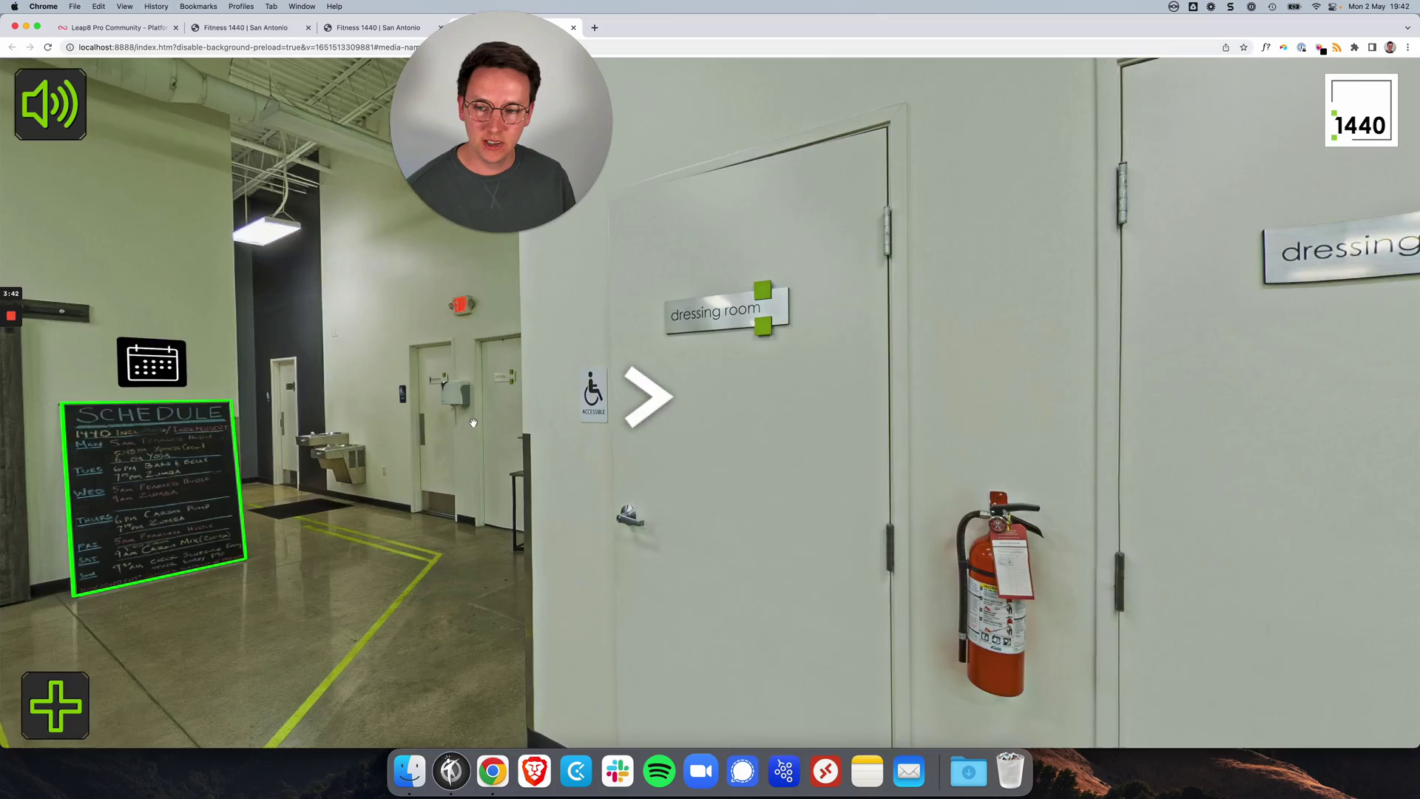
drag(473, 423, 819, 402)
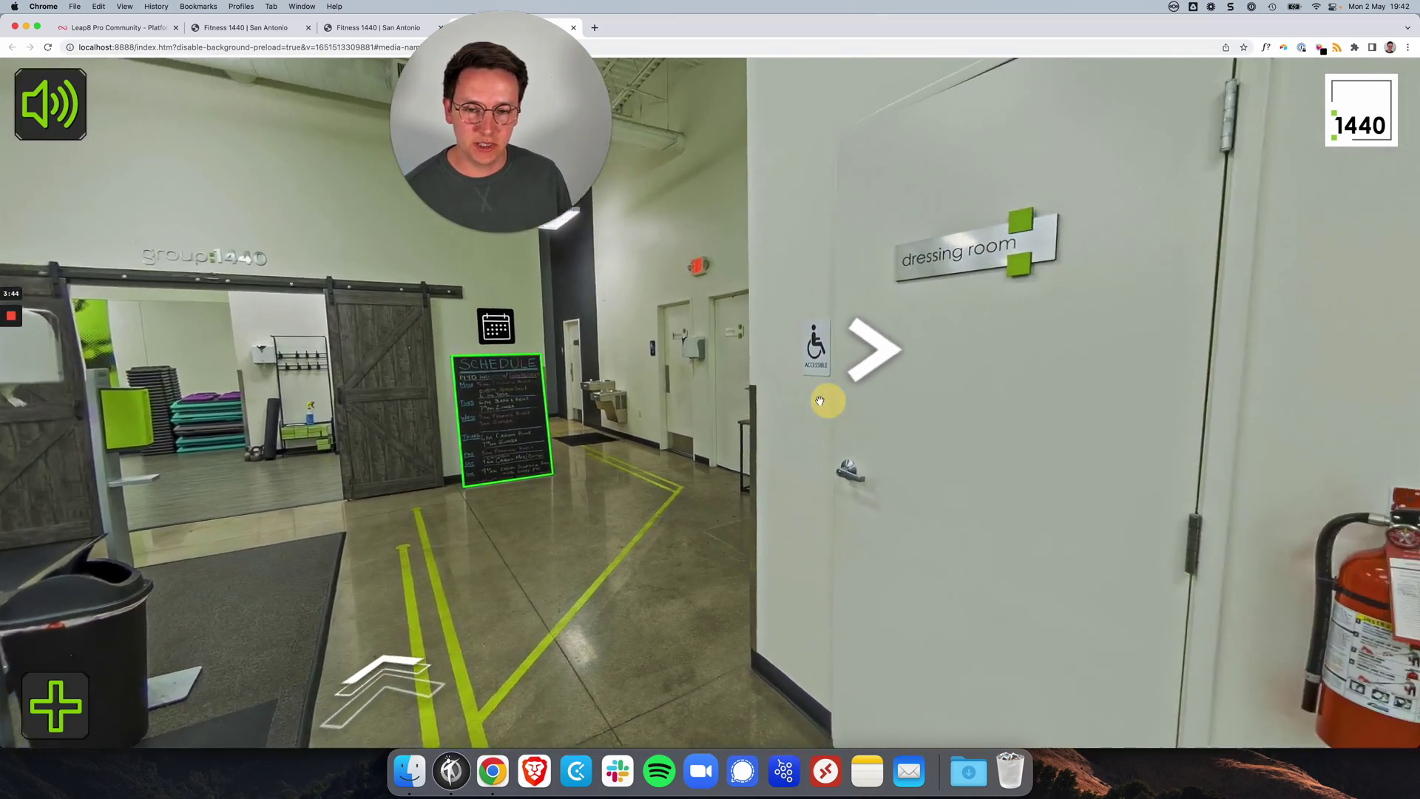
click(820, 401)
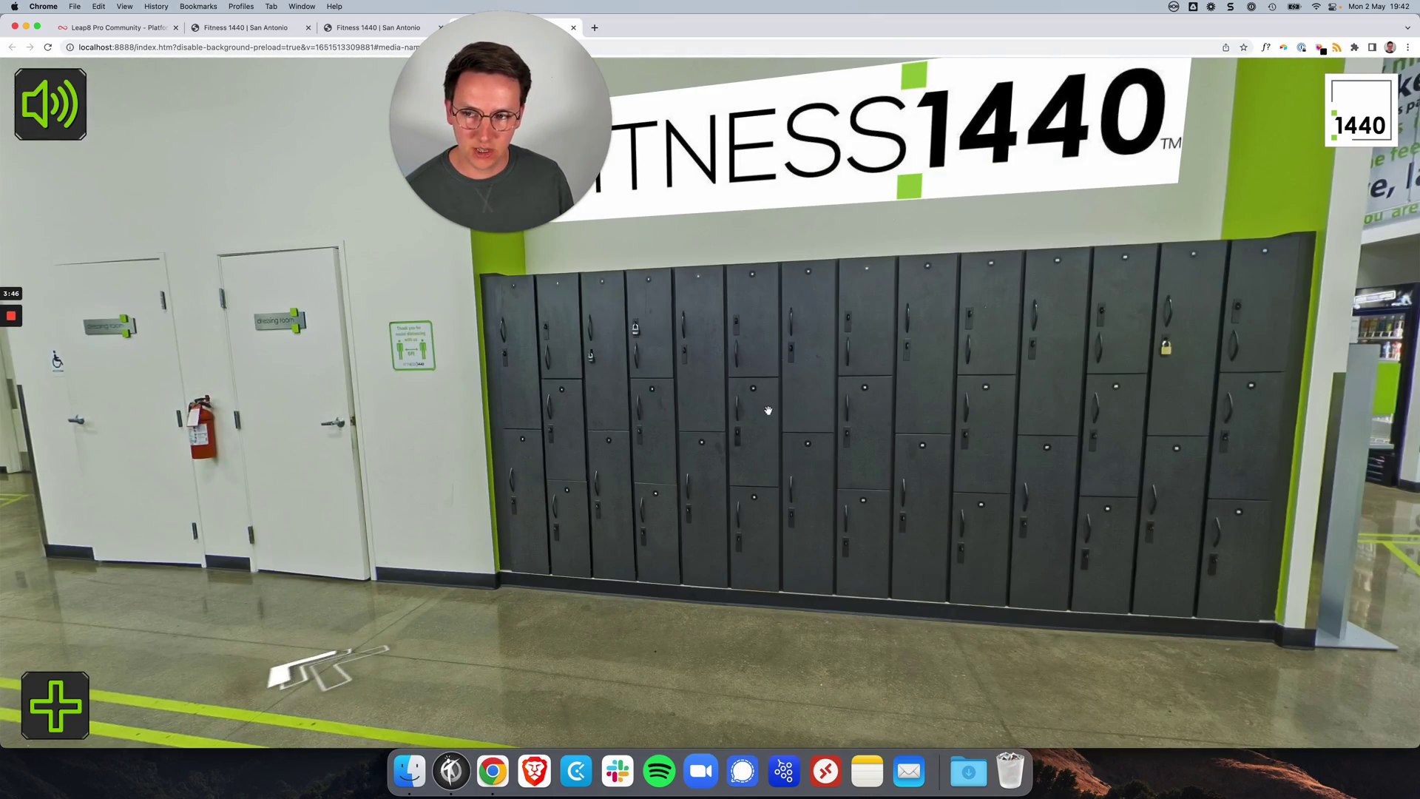
click(727, 418)
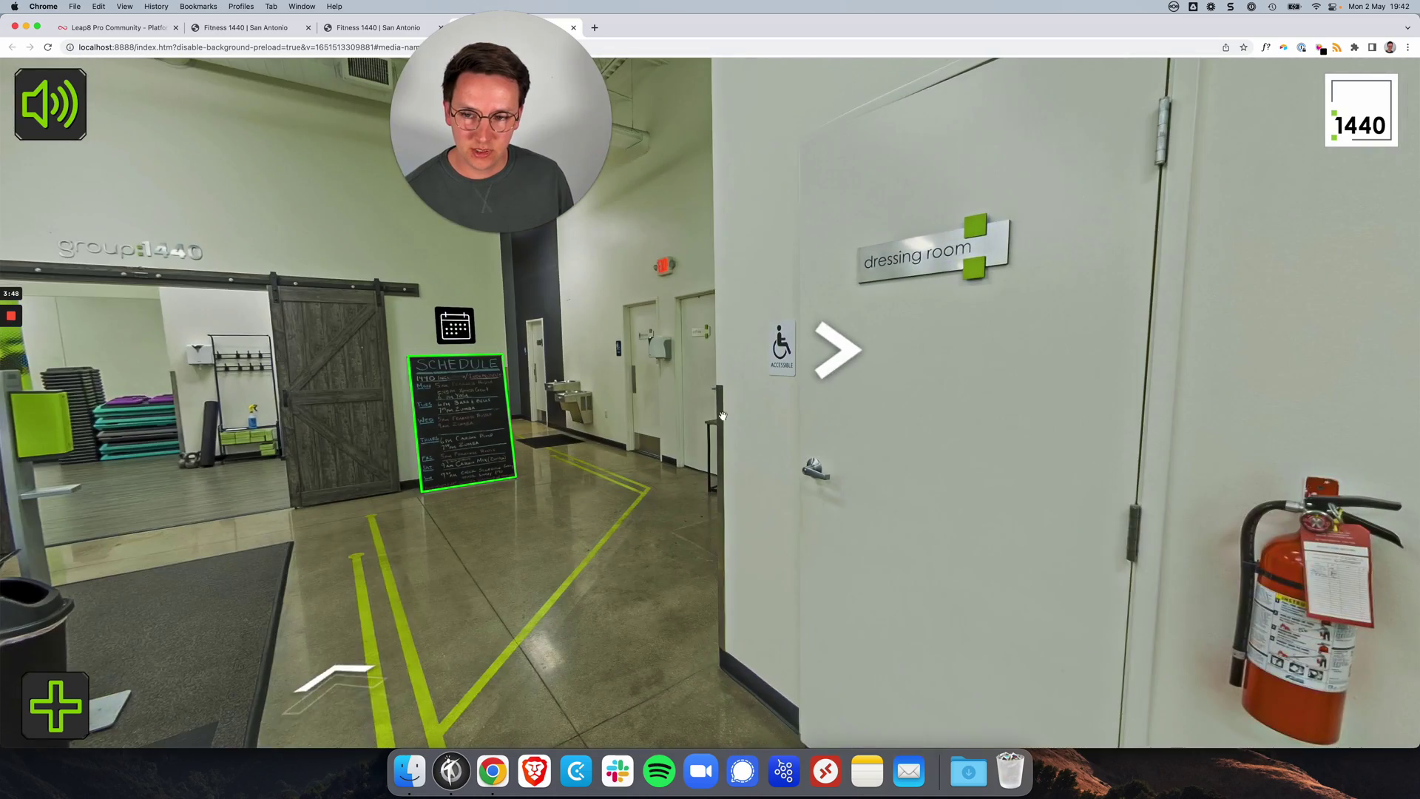
click(710, 403)
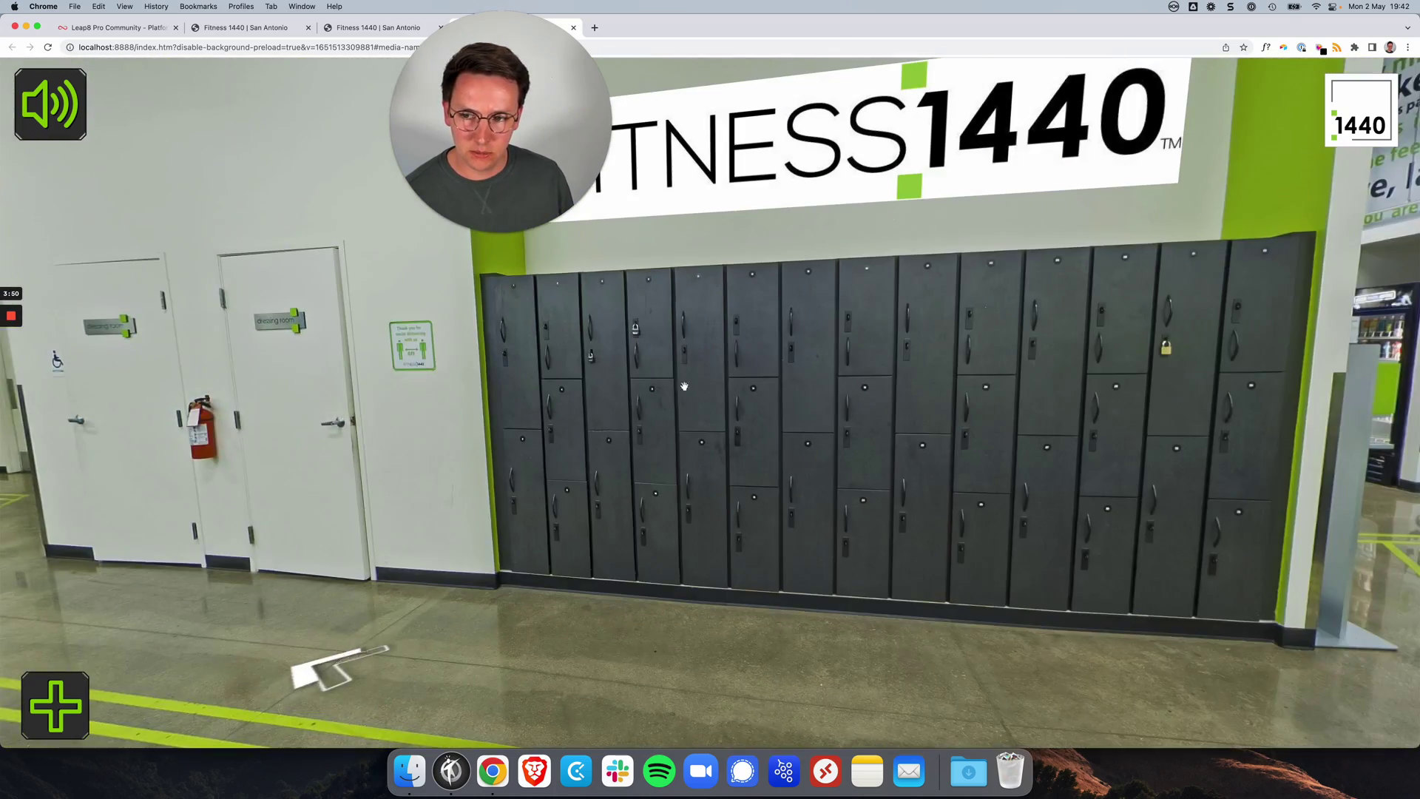
Move forward toward the schedule board and doorway, then return to the tour editor.
drag(687, 383, 1162, 414)
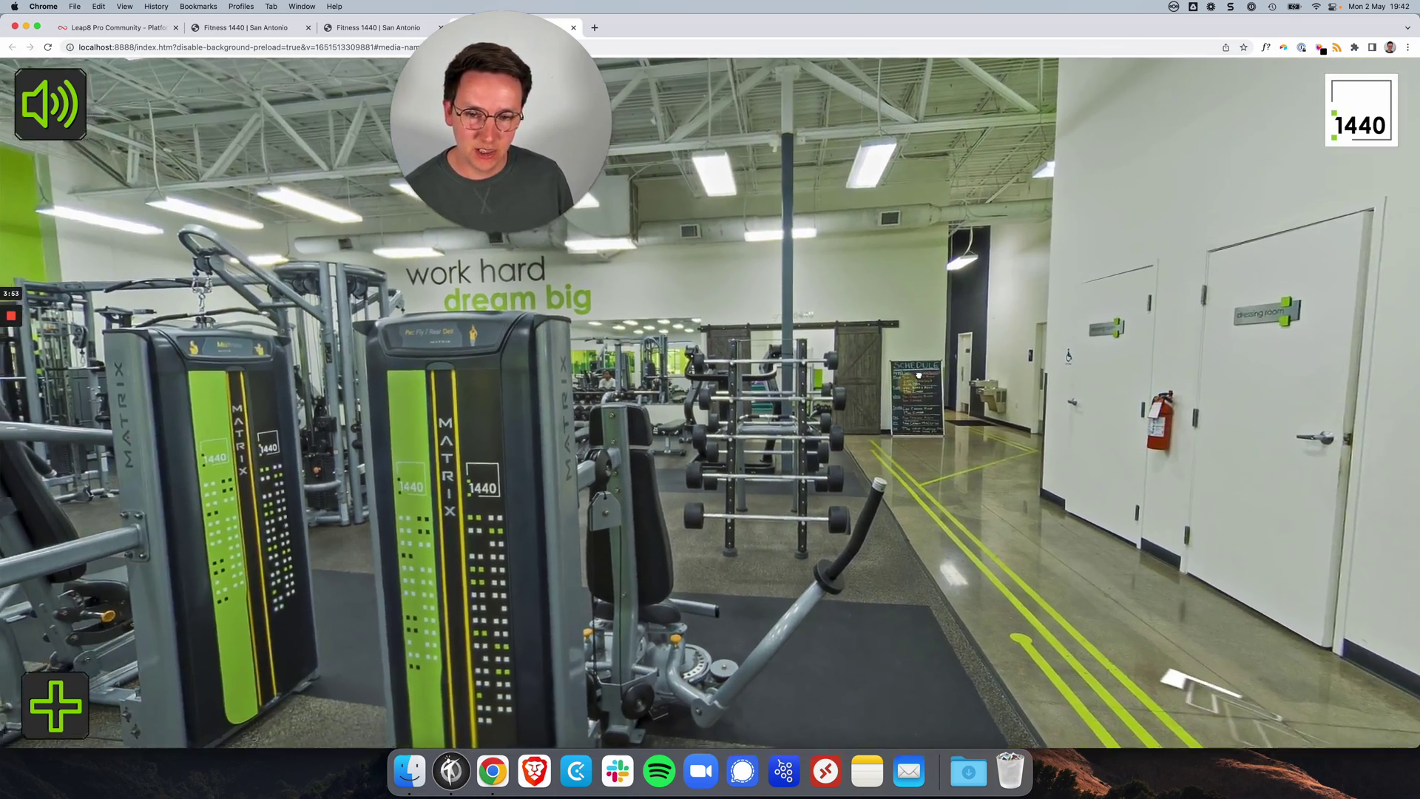
click(917, 376)
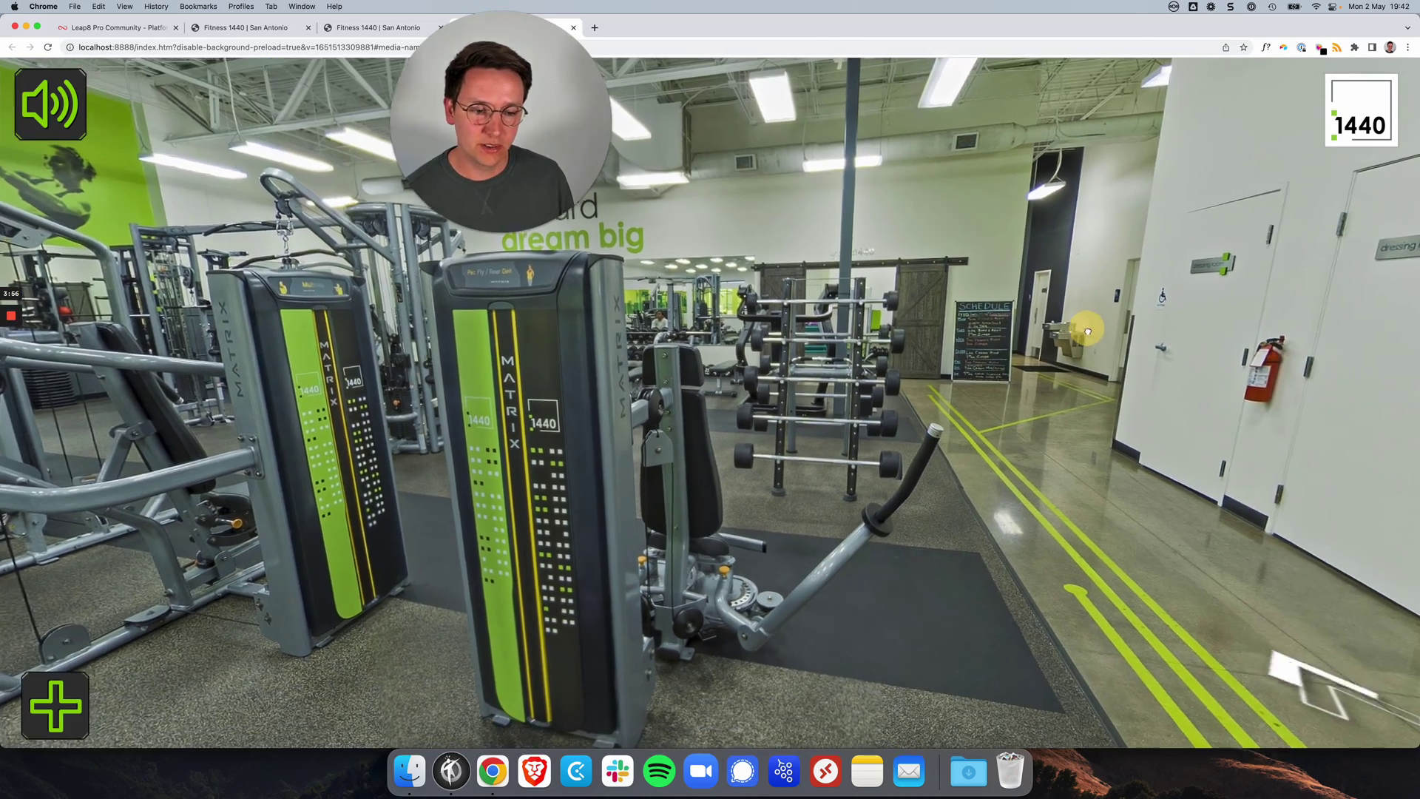
click(1275, 668)
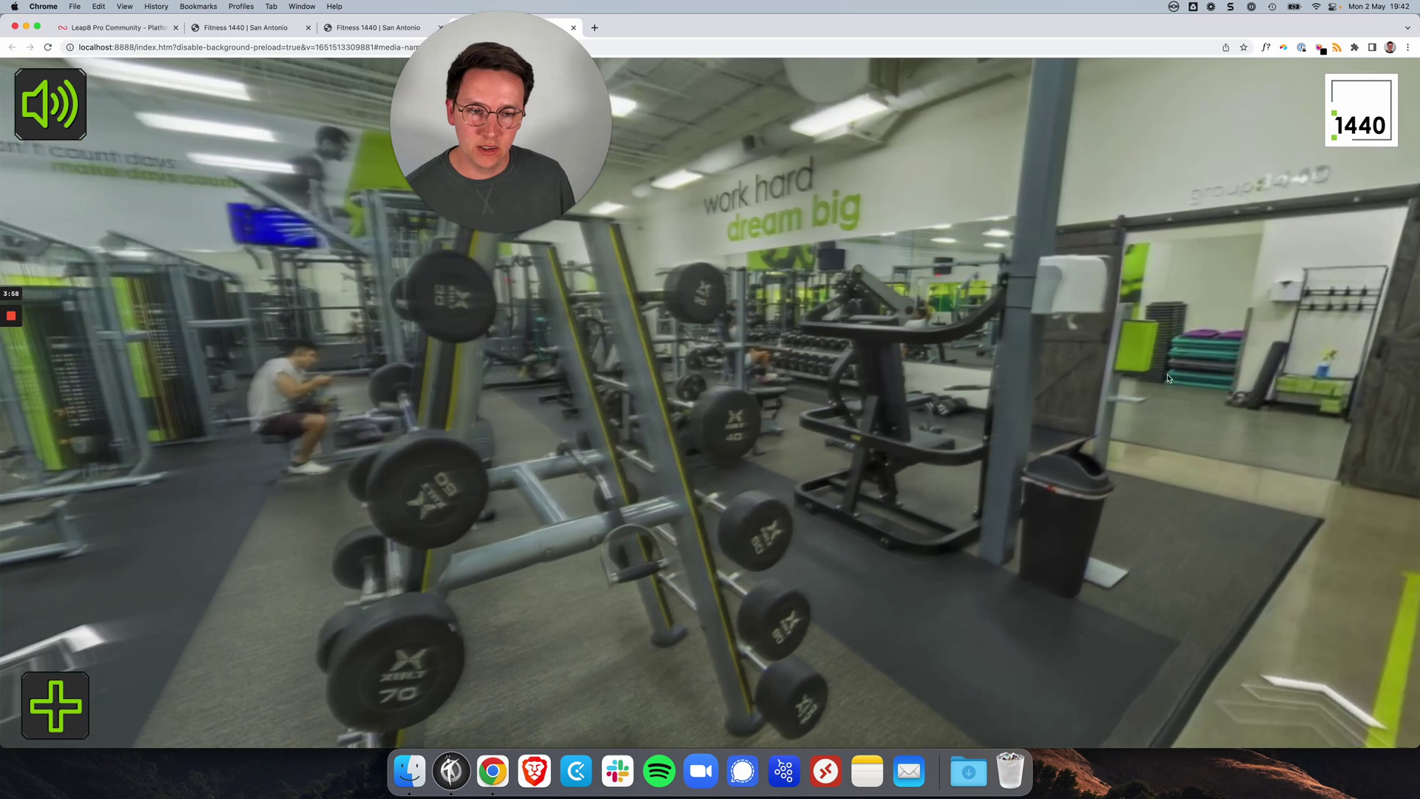
click(735, 369)
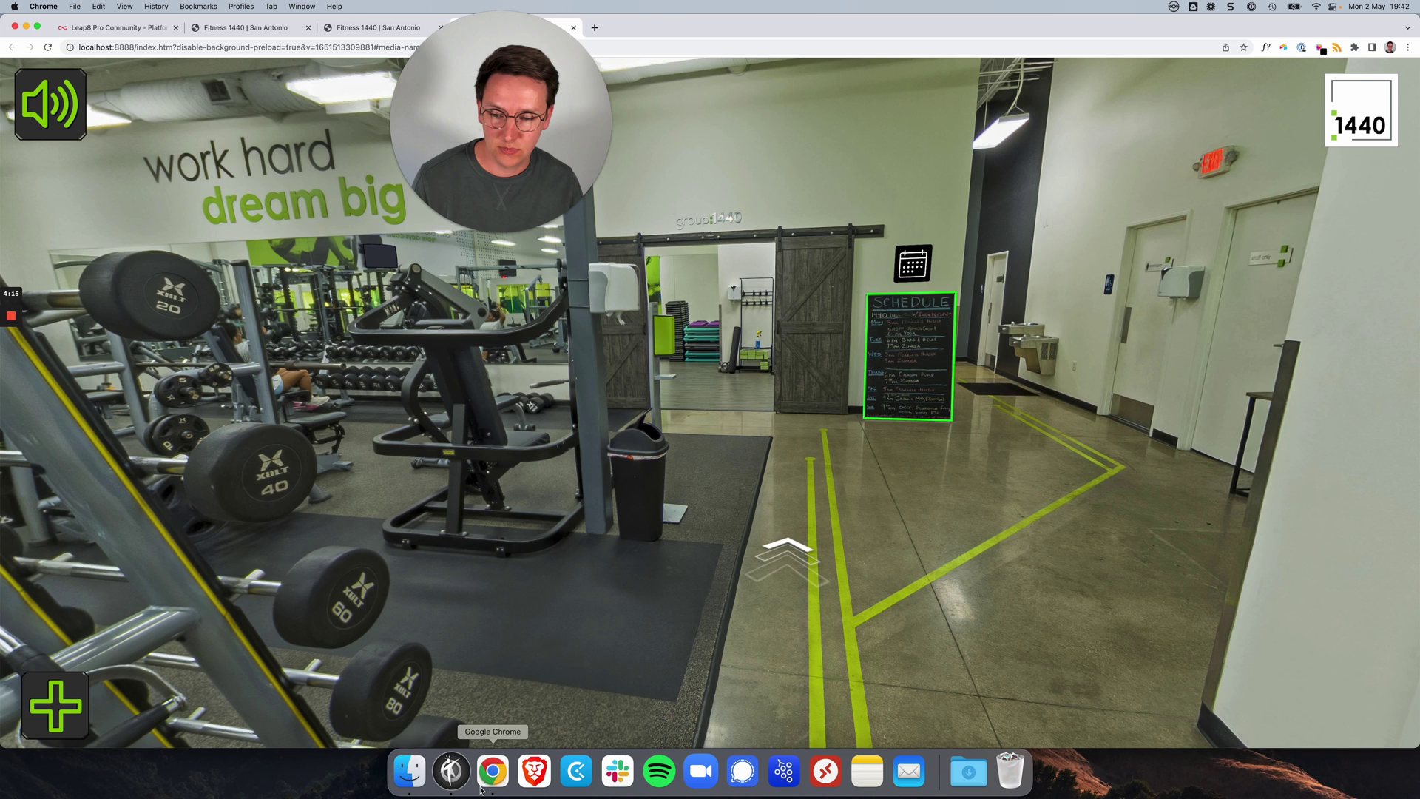
click(450, 772)
Select Arrow 06b Left-Up and drag it left and up along the yellow floor stripes.
drag(586, 526, 833, 556)
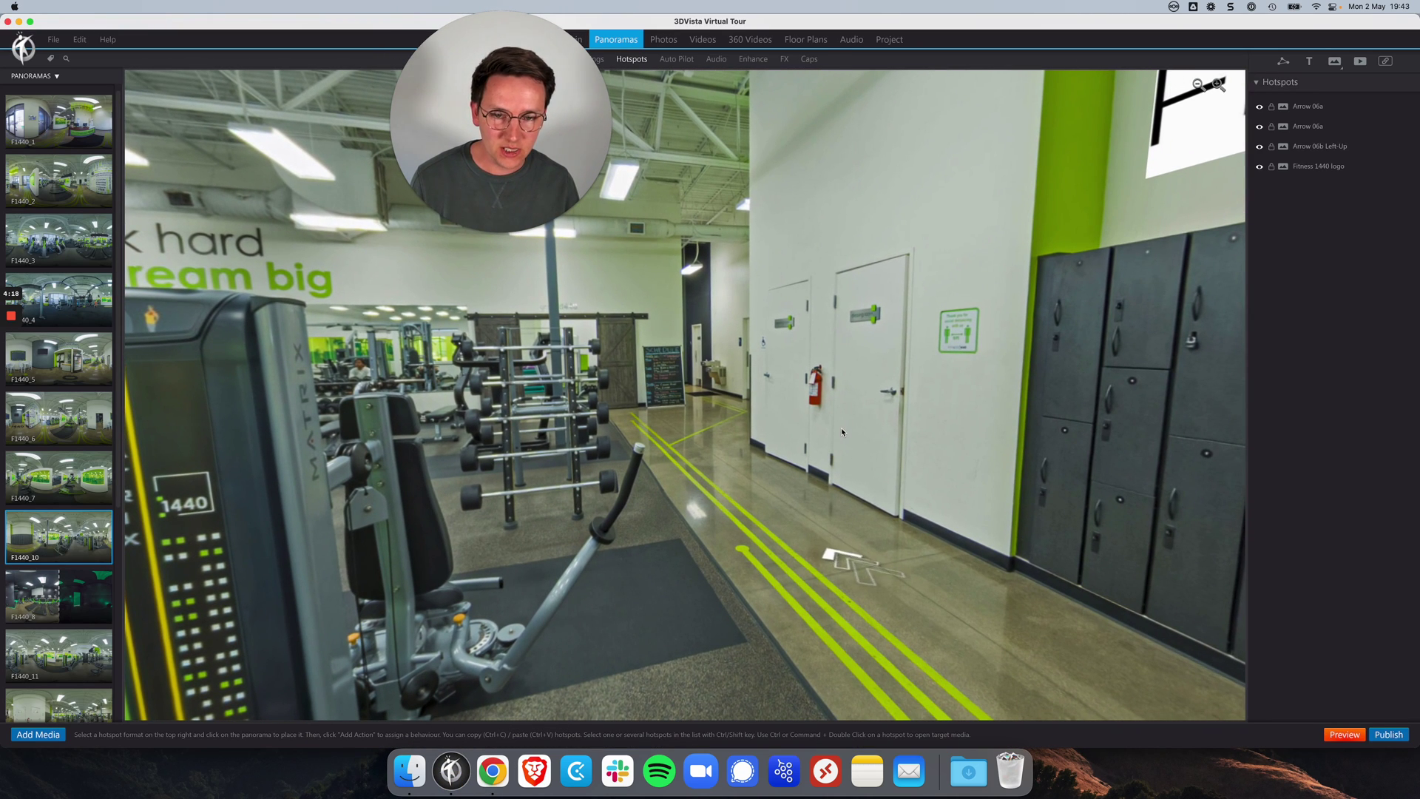
click(848, 563)
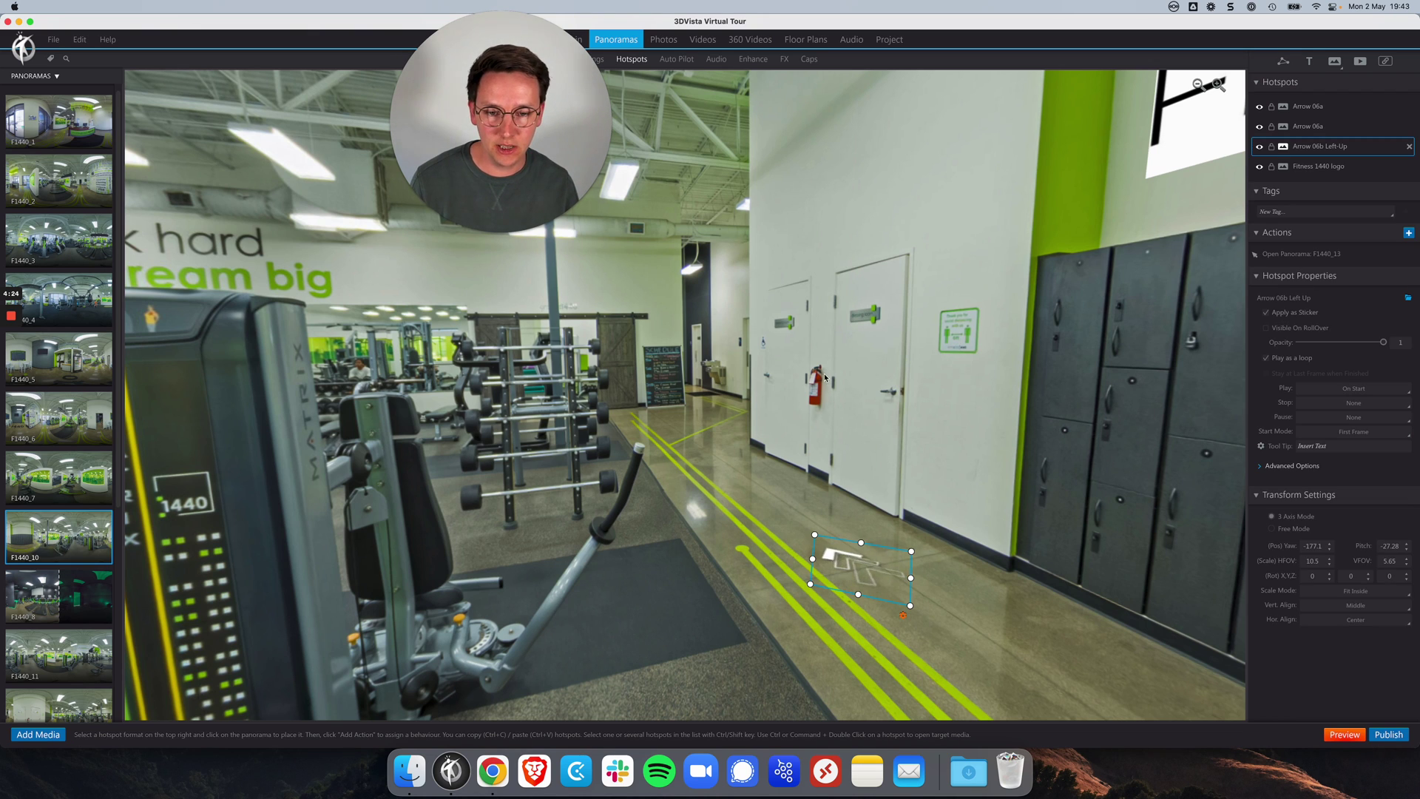
click(11, 412)
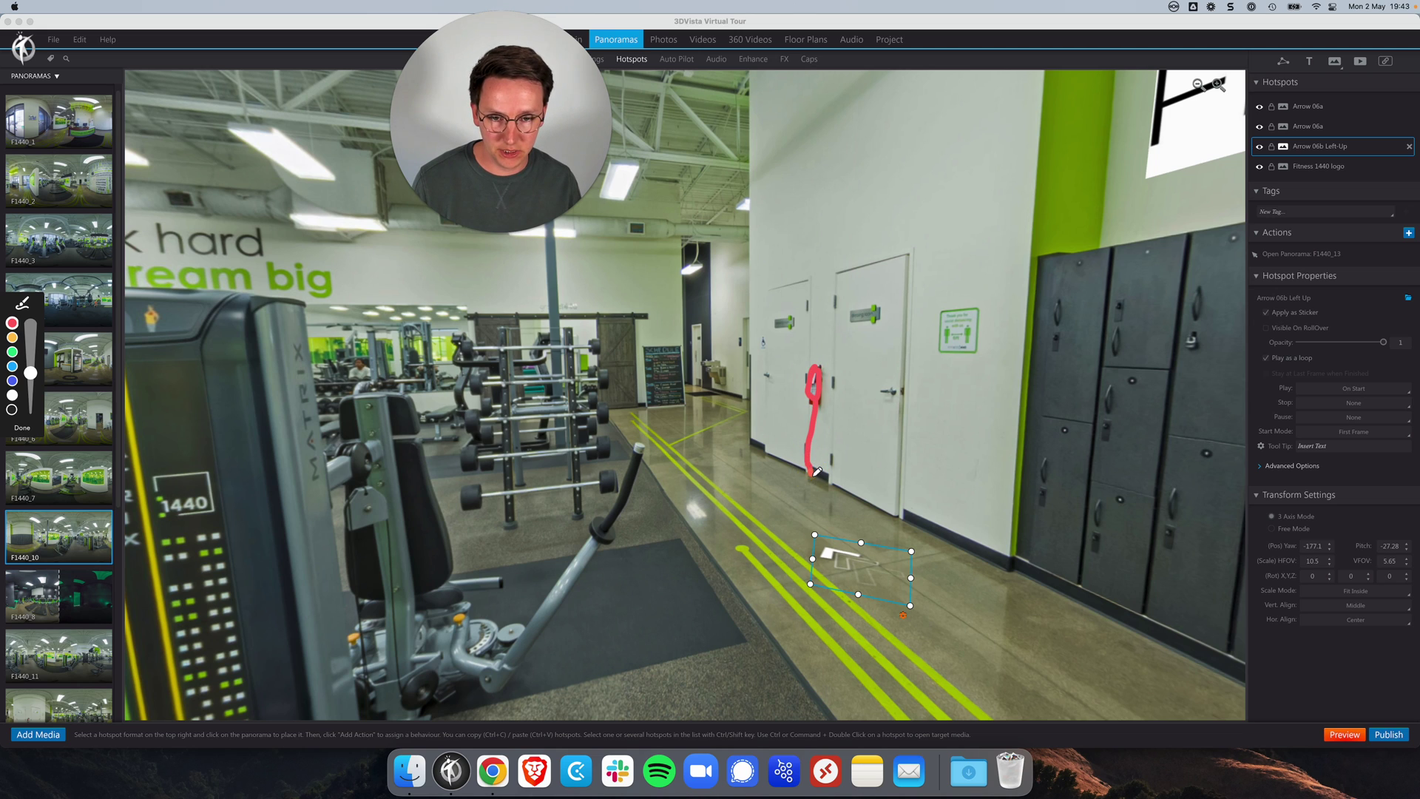
drag(798, 474, 749, 485)
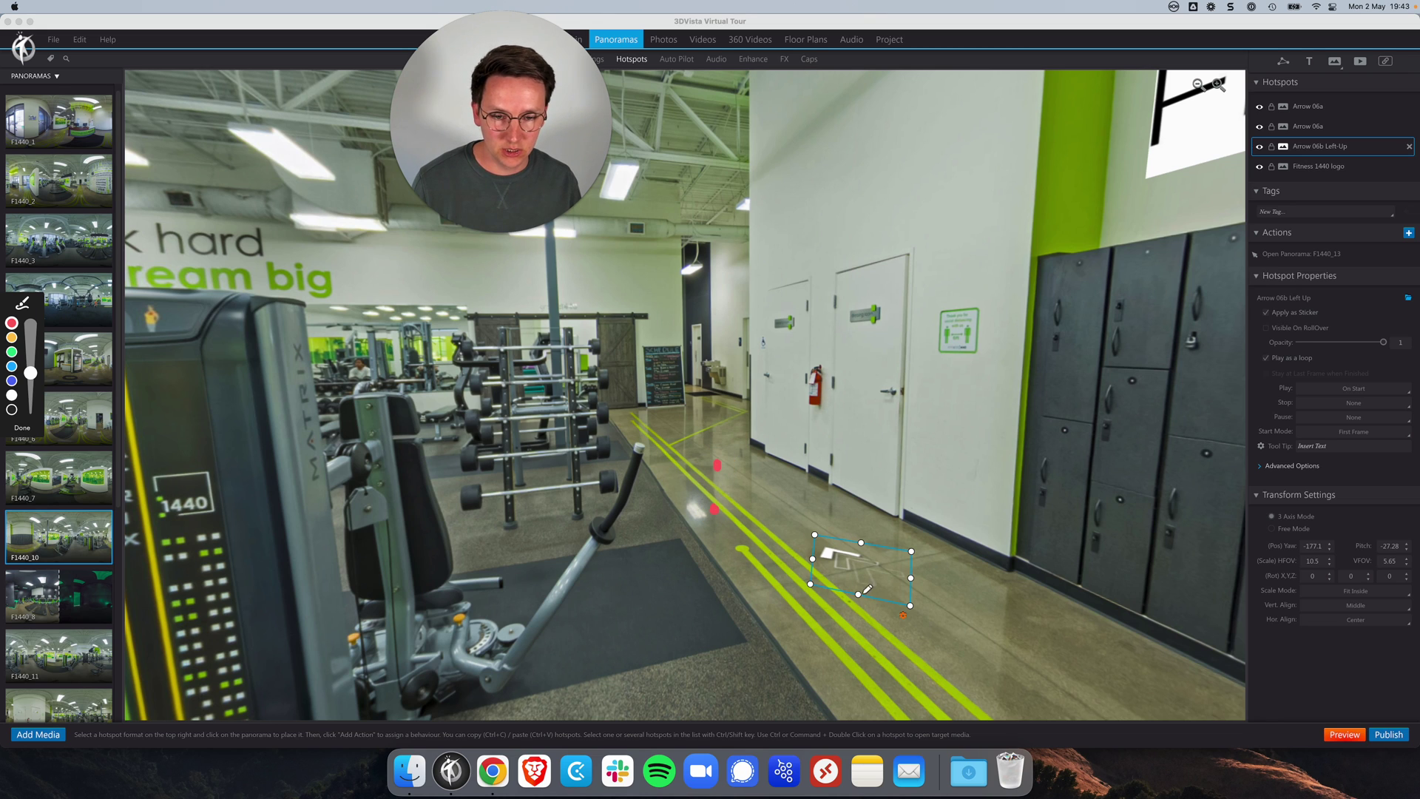
click(25, 426)
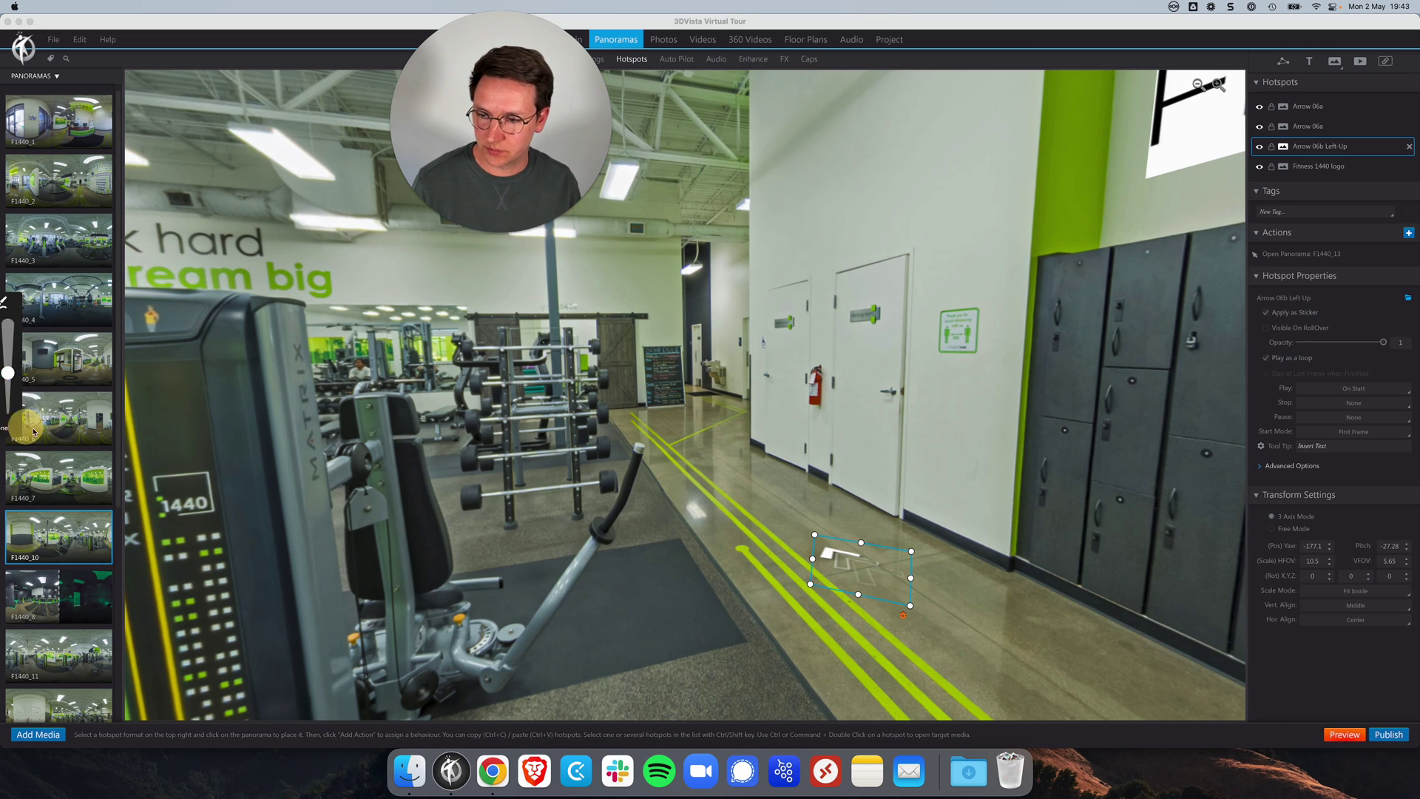
mouse_move(876, 571)
mouse_down()
mouse_move(895, 582)
mouse_move(755, 527)
mouse_move(765, 509)
mouse_up()
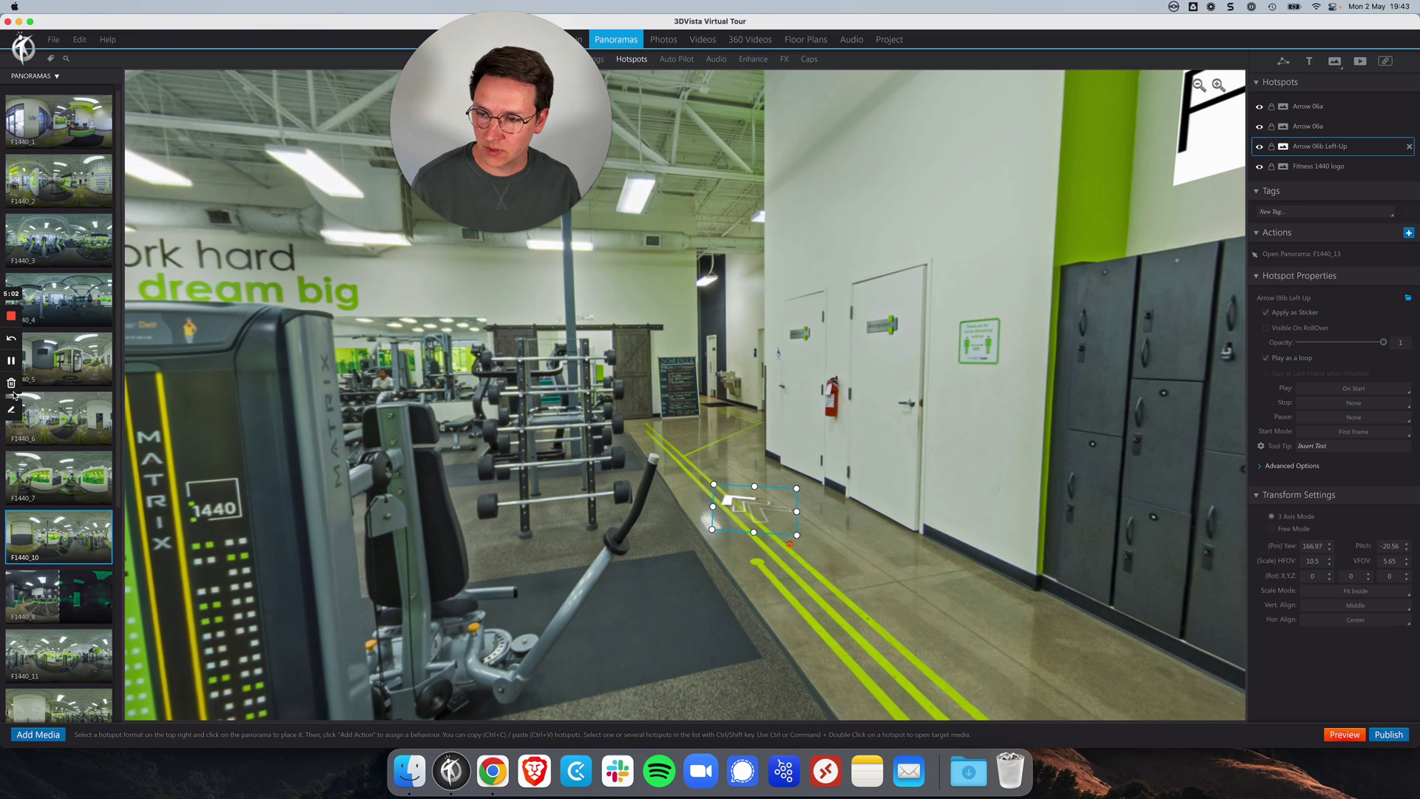
Fine-tune the arrow's position on the stripes, then open the panorama it leads to.
click(13, 408)
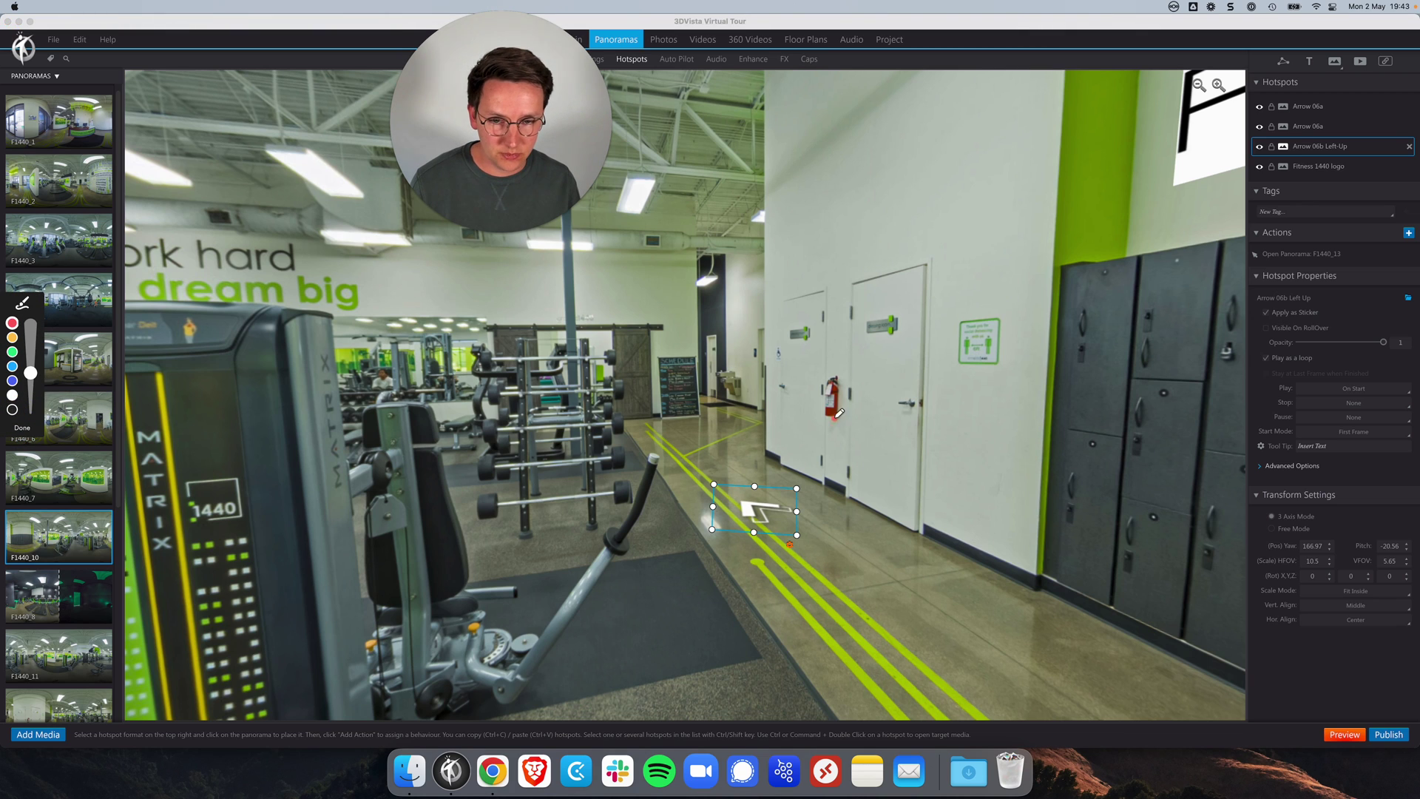
drag(827, 411, 833, 481)
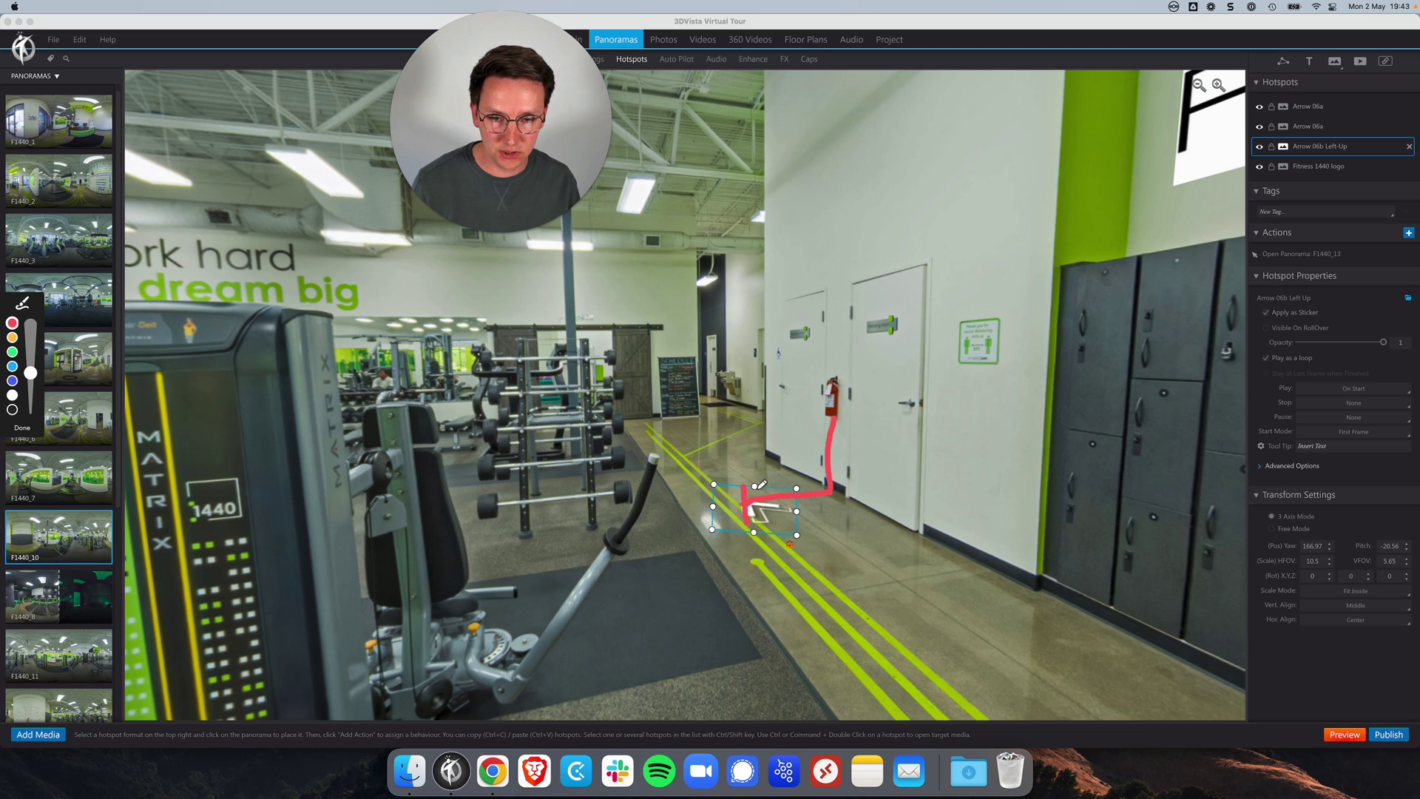
click(20, 427)
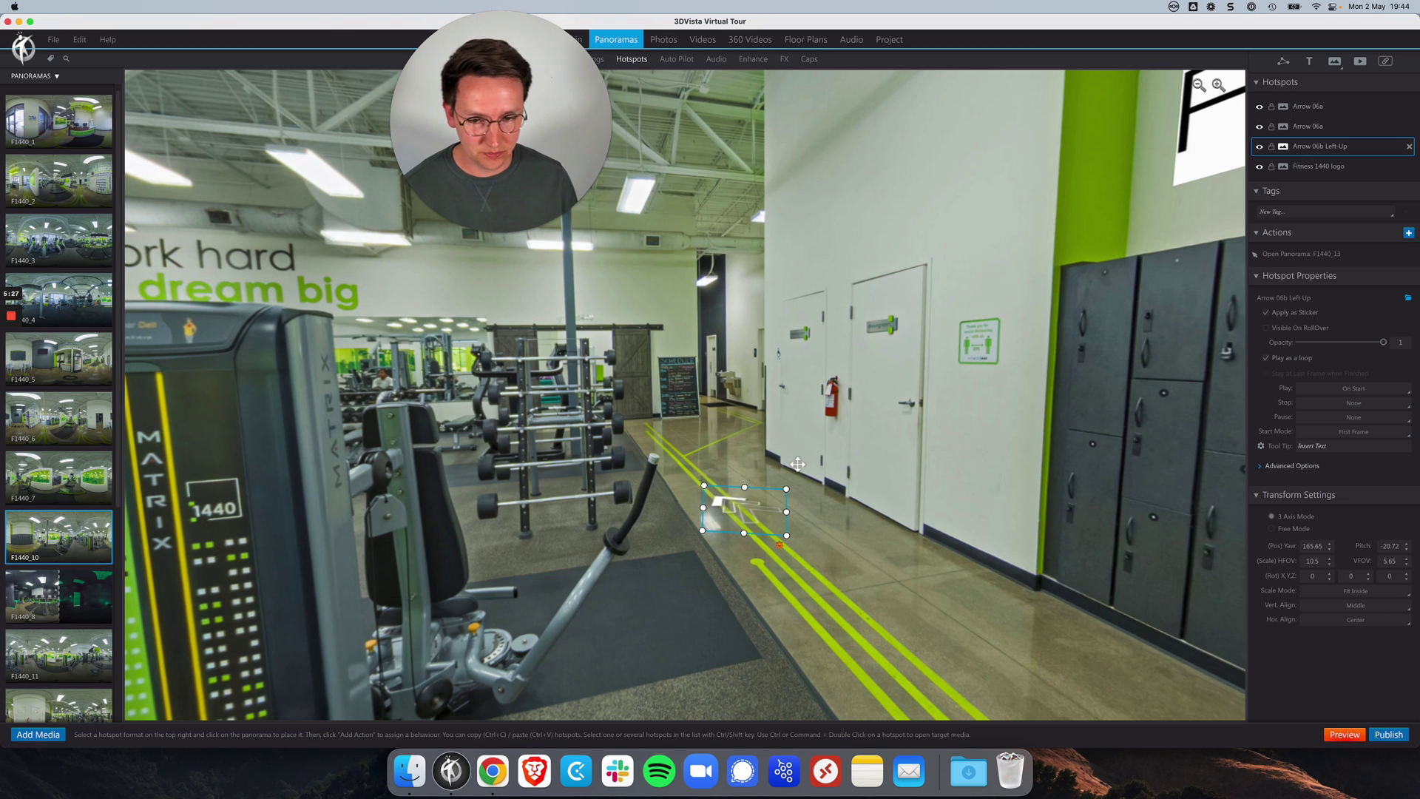
super+double_click(754, 509)
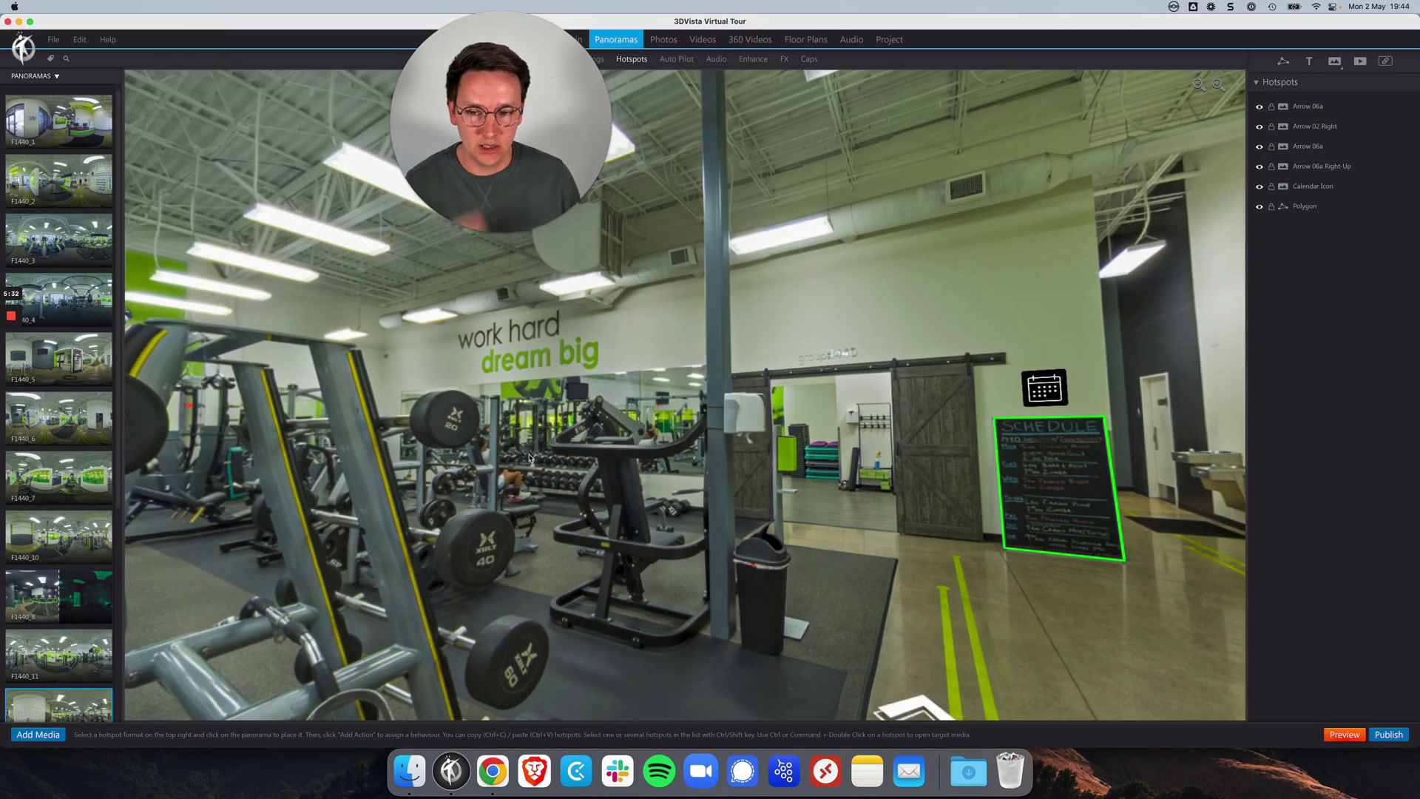
Move the Arrow 06a floor hotspot right of the corridor toward the machines, then publish.
mouse_move(654, 414)
mouse_down()
mouse_move(781, 446)
mouse_move(496, 554)
mouse_up()
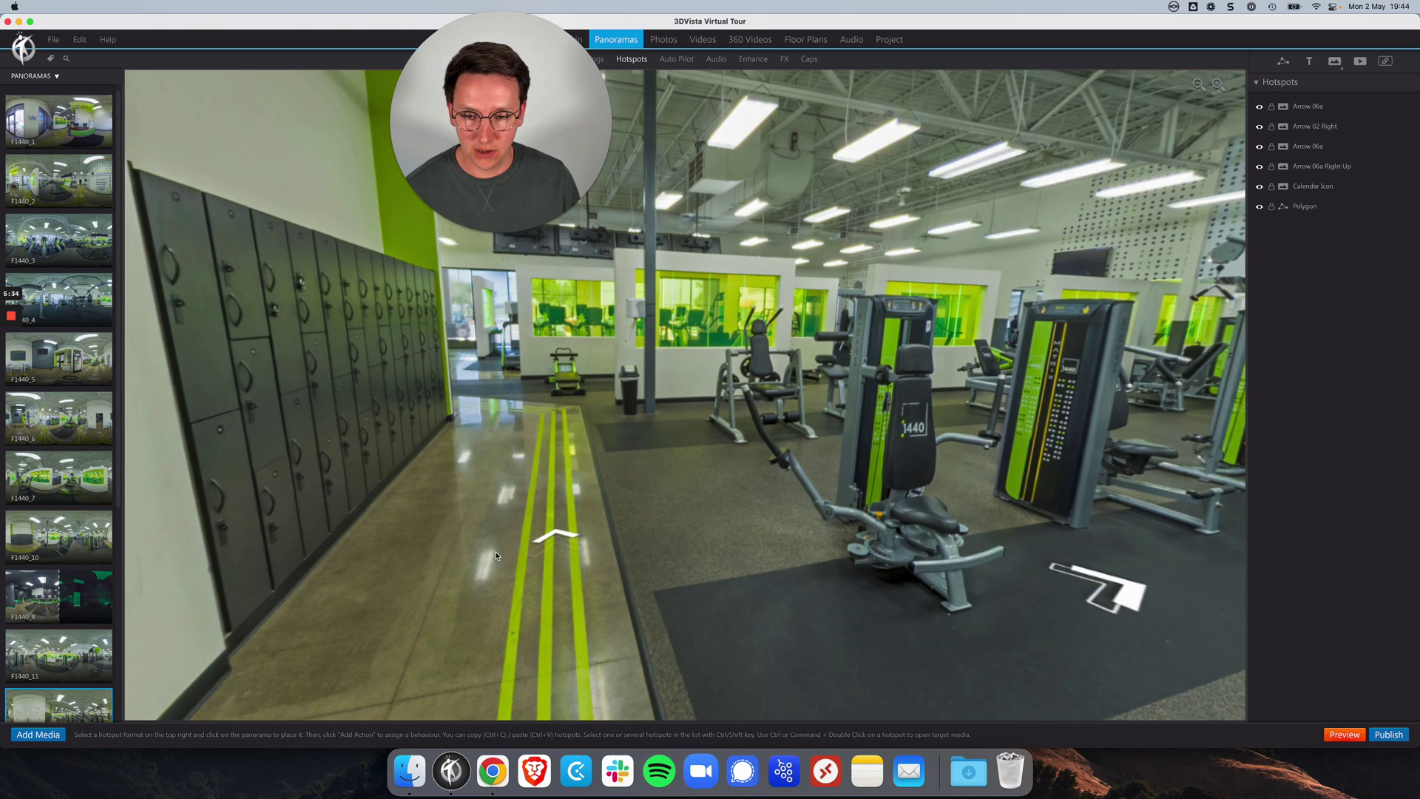
click(555, 538)
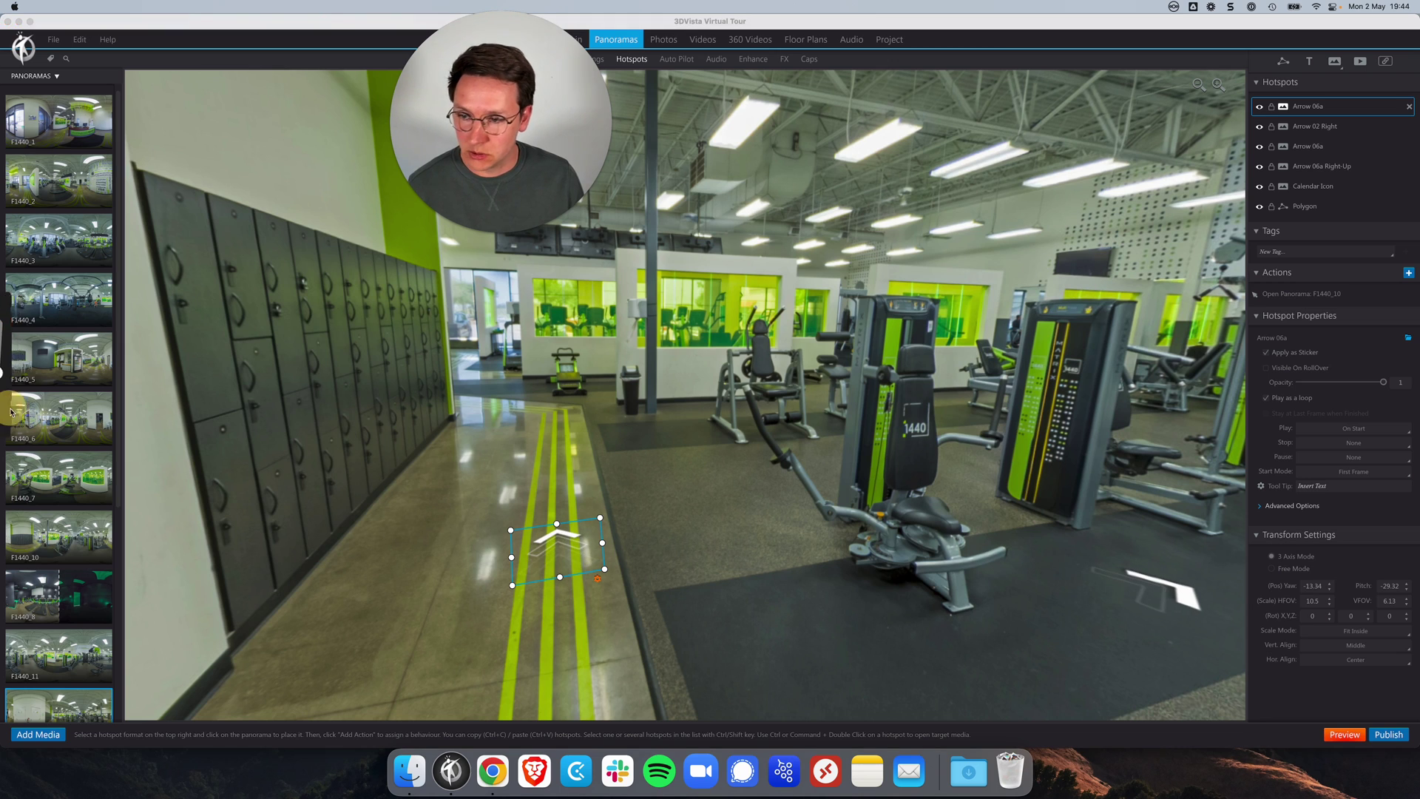
key(super+shift+a)
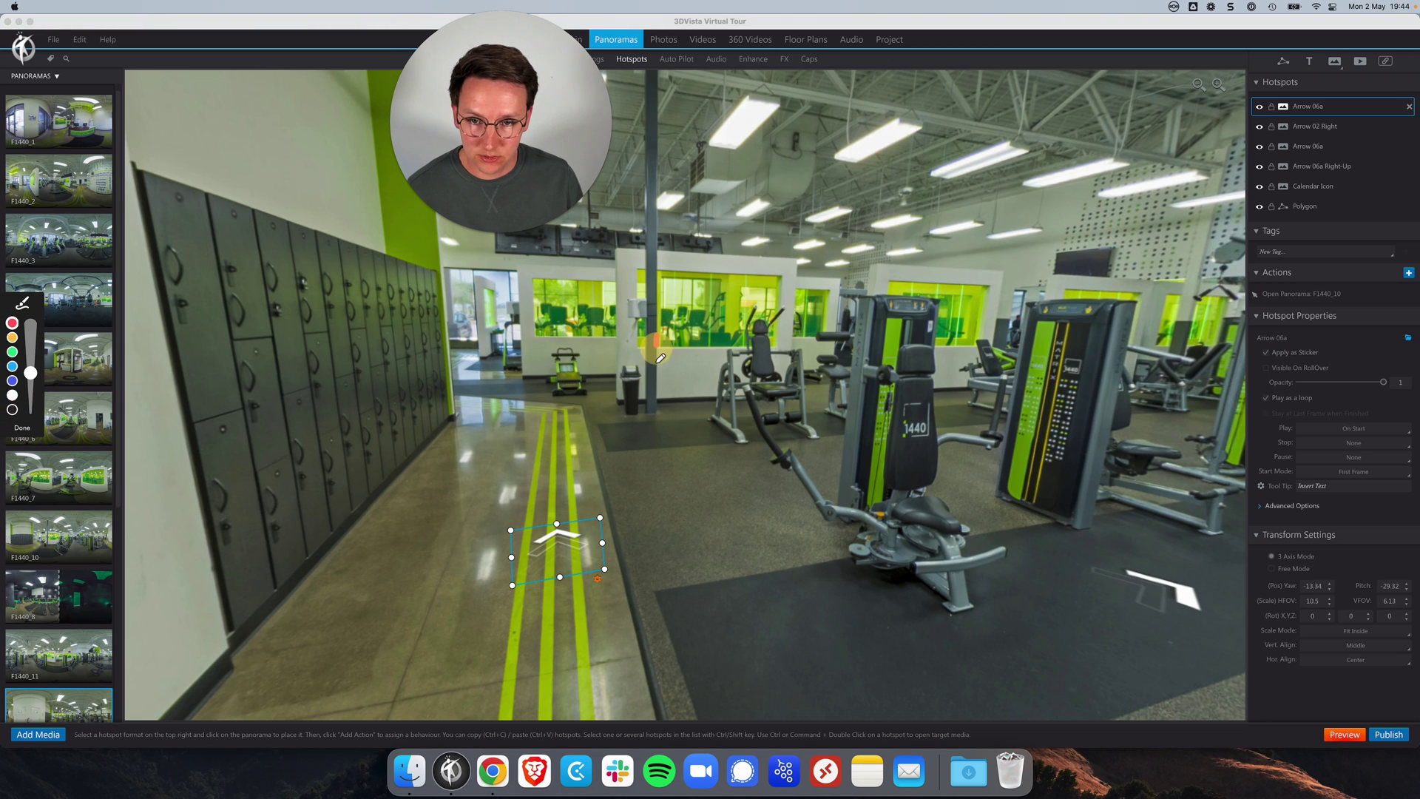
drag(660, 357, 659, 400)
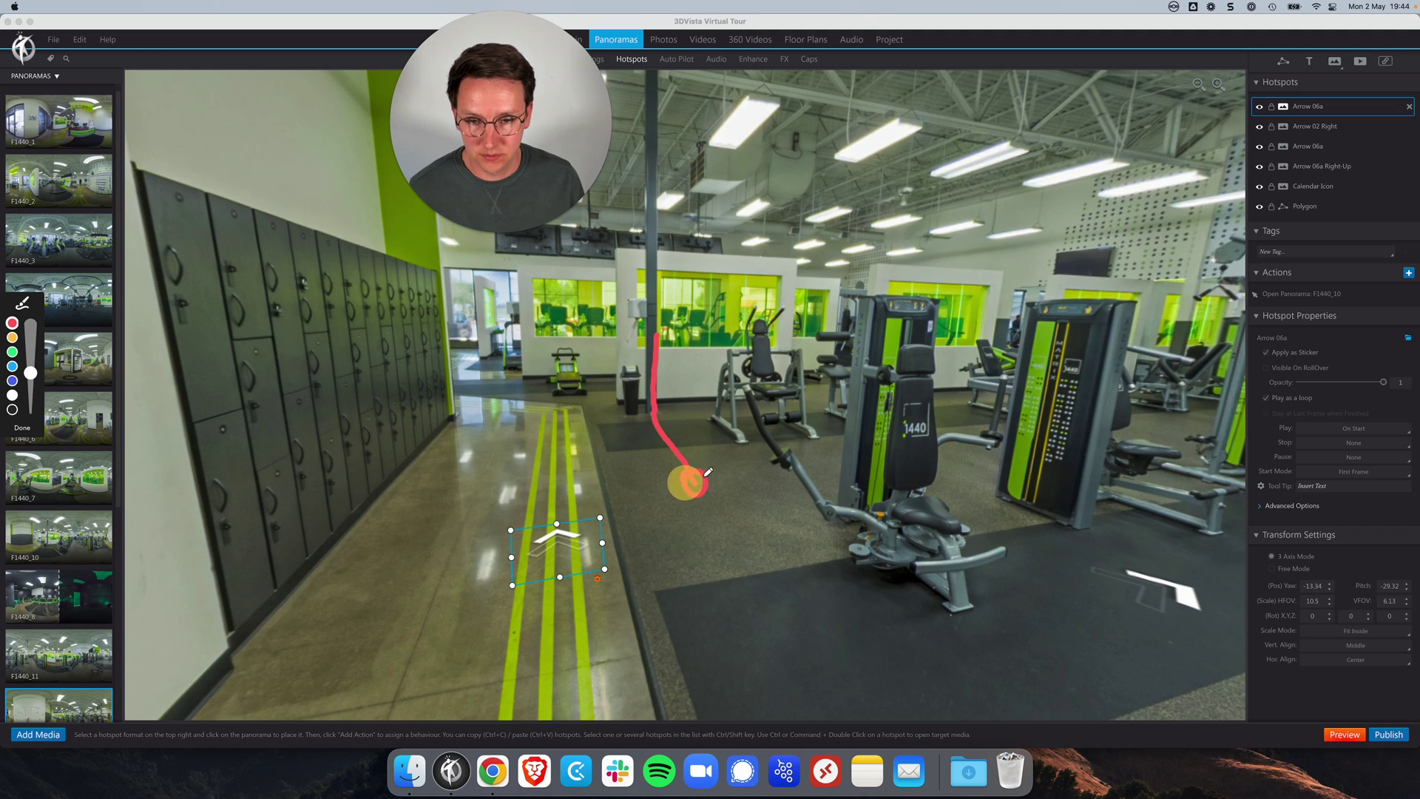
click(28, 429)
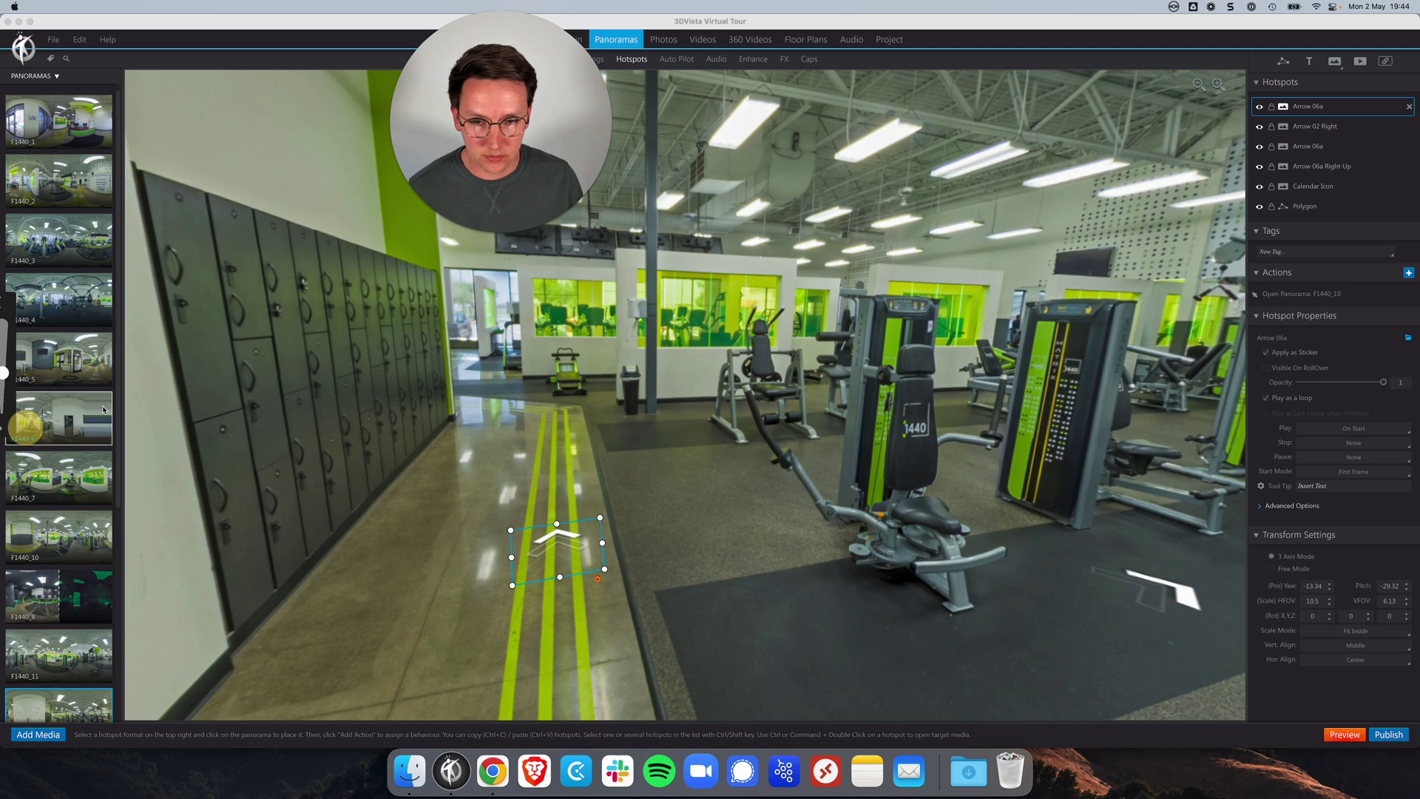
drag(576, 547, 692, 491)
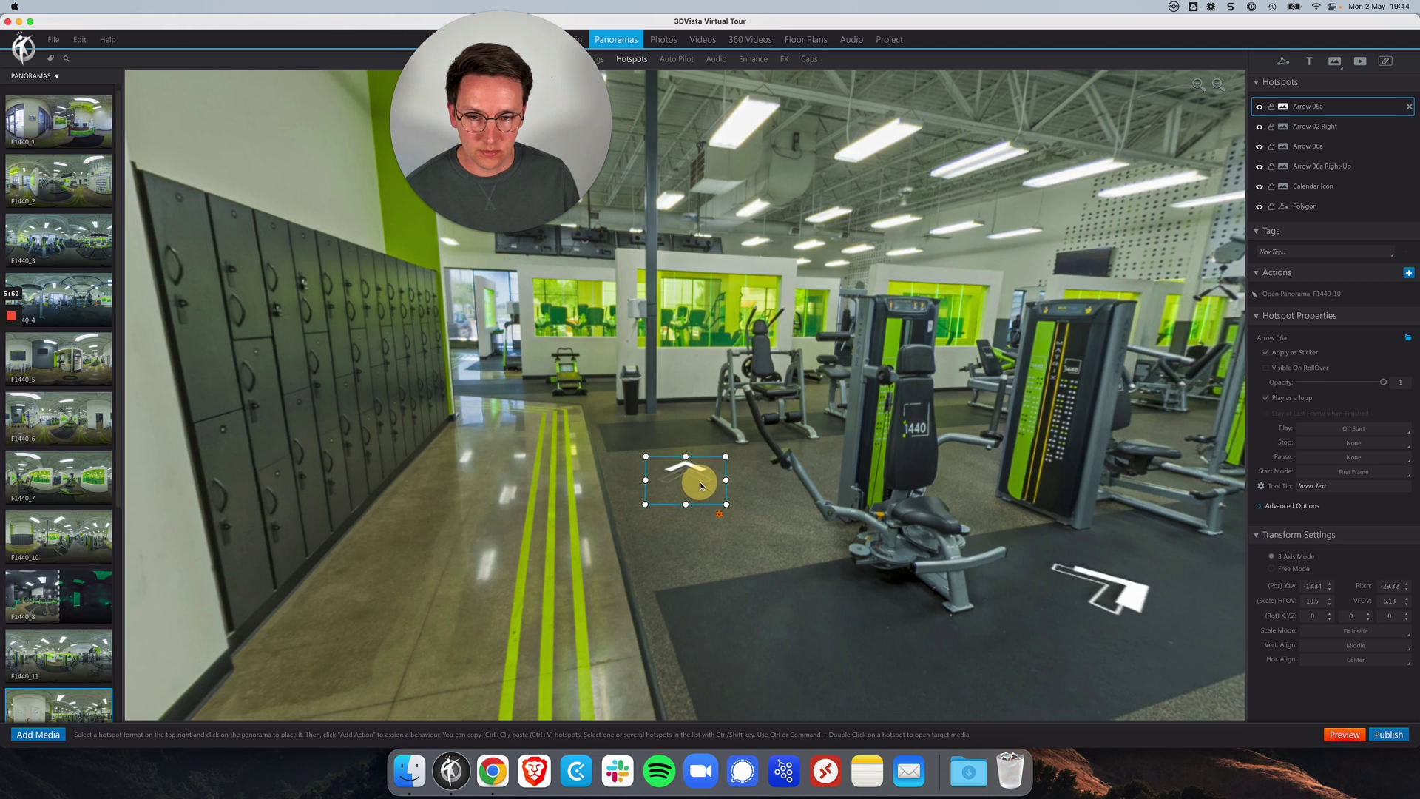
click(704, 473)
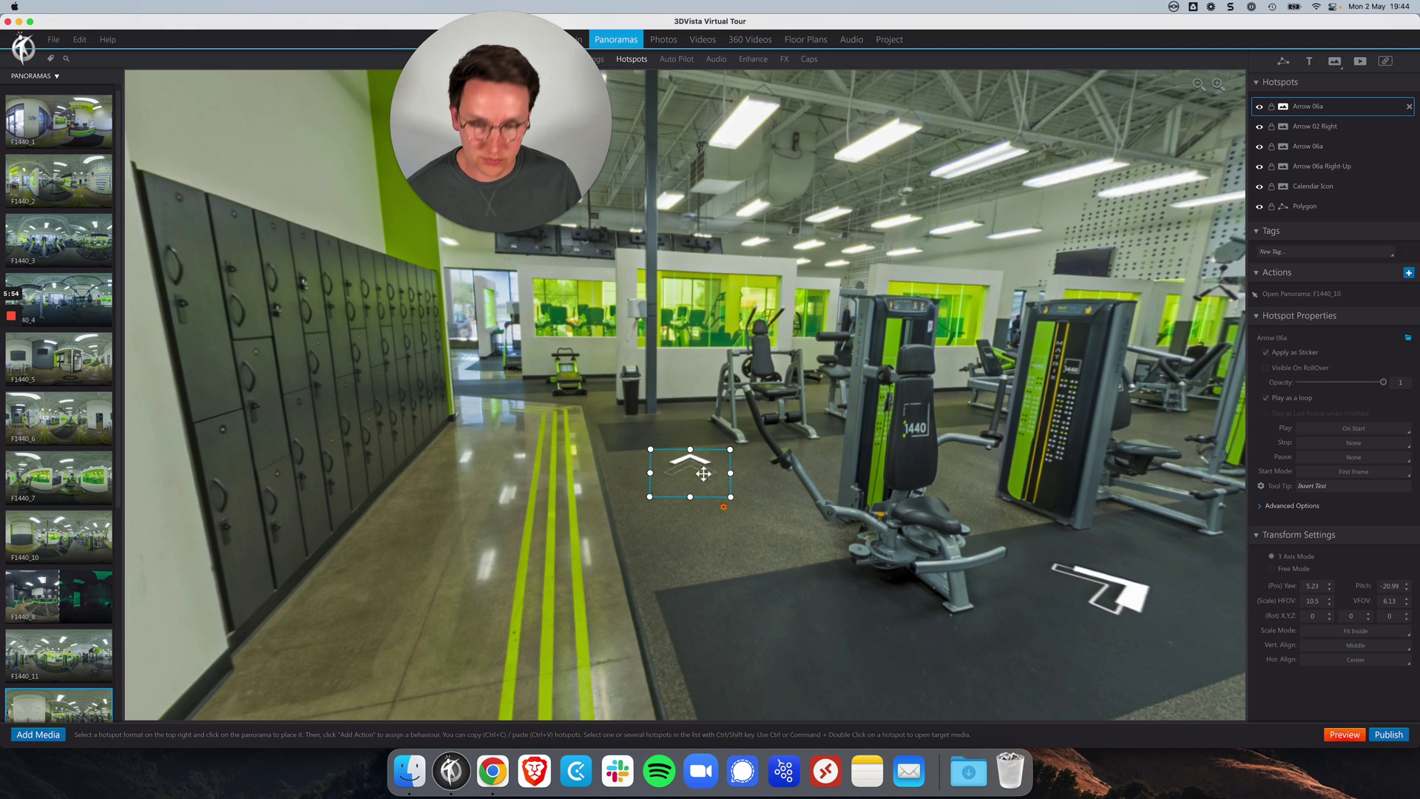
click(1345, 733)
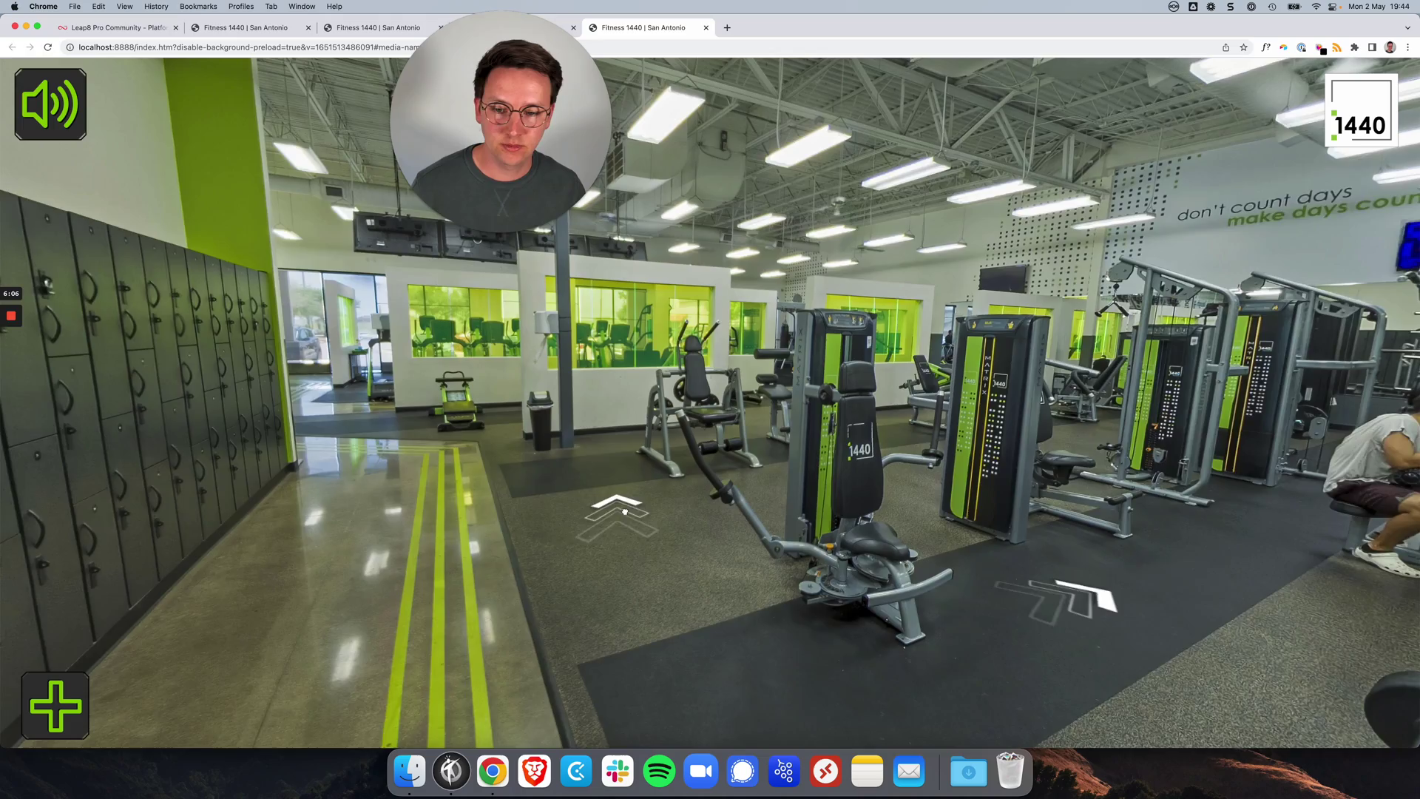
Walk the republished tour past the lockers and weight machines, then turn down the corridor.
click(625, 512)
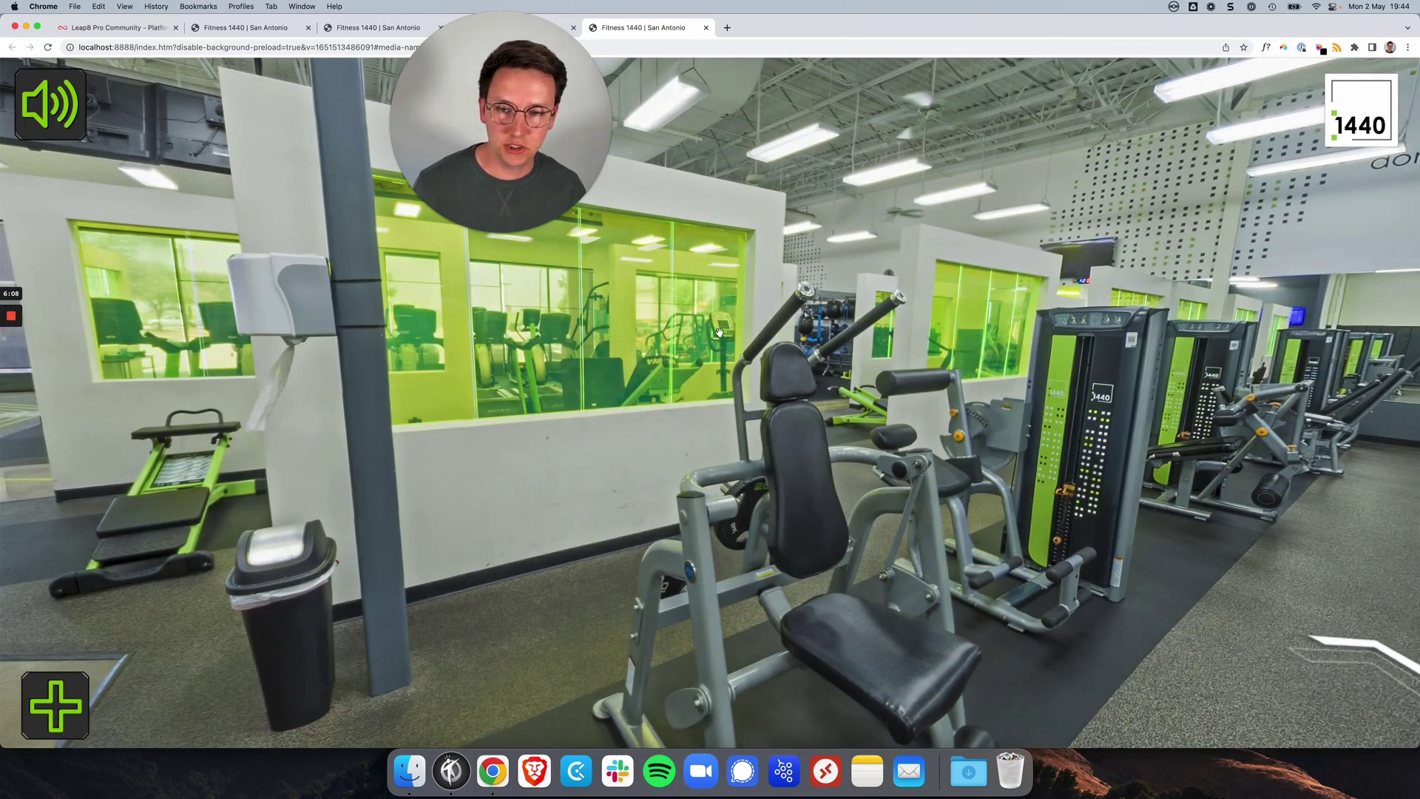
click(762, 493)
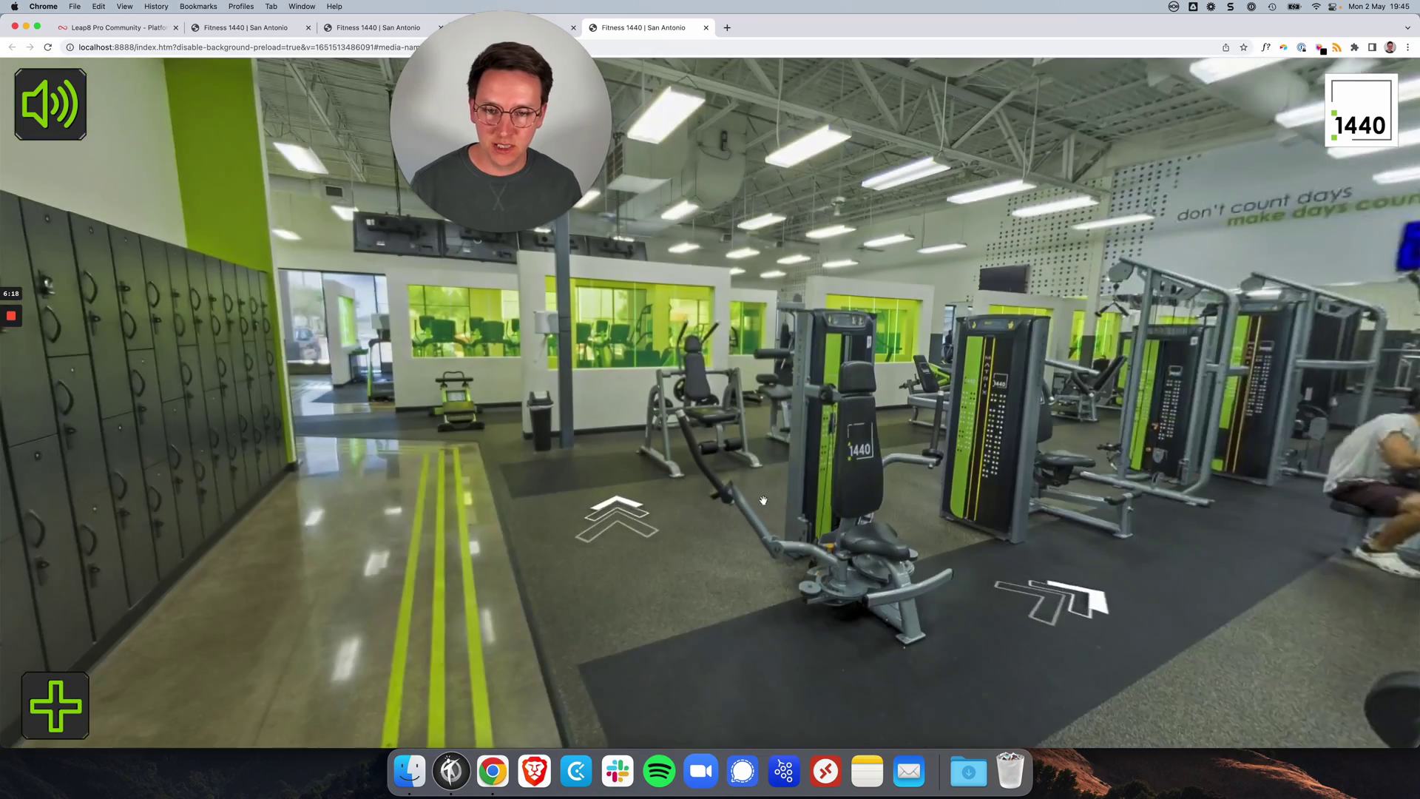
drag(763, 501, 823, 396)
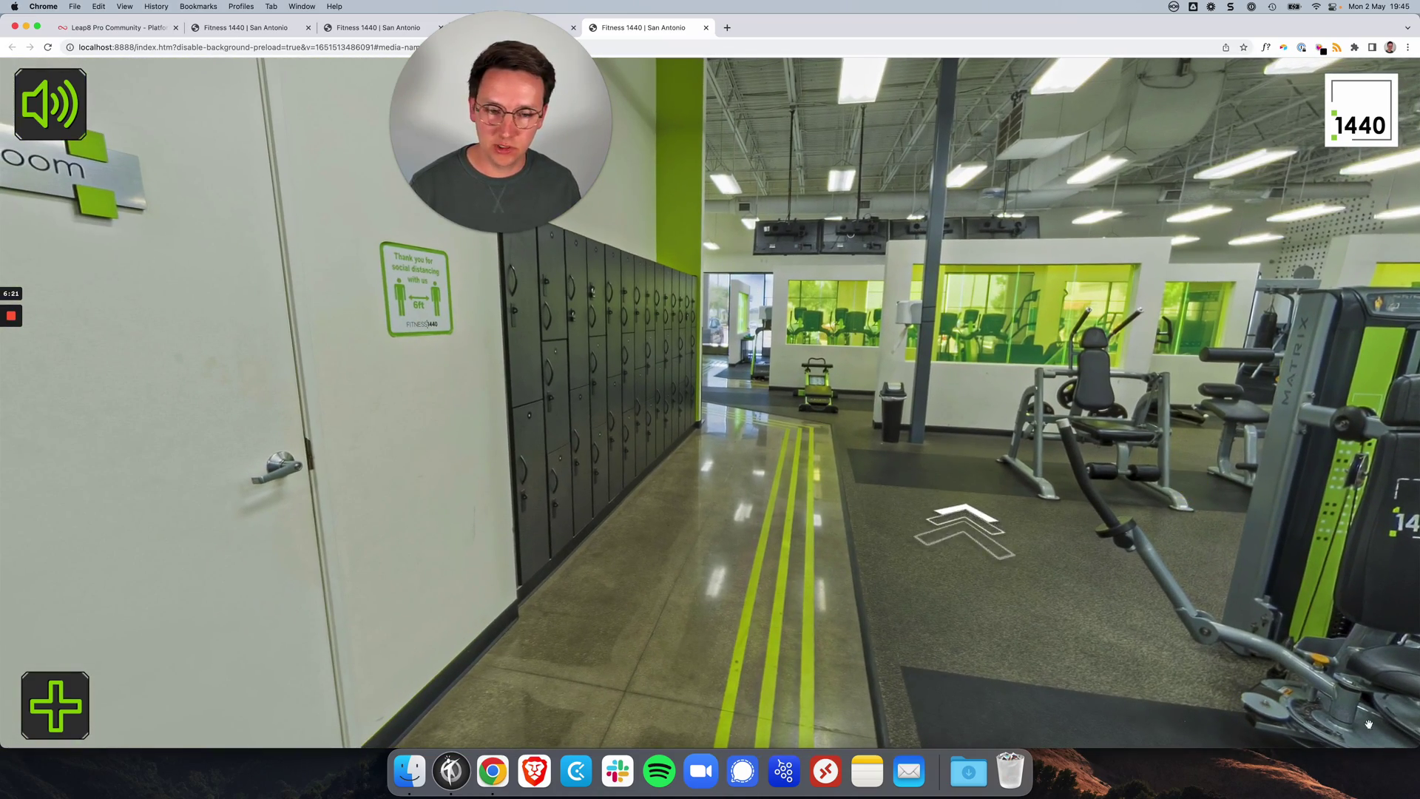
click(995, 522)
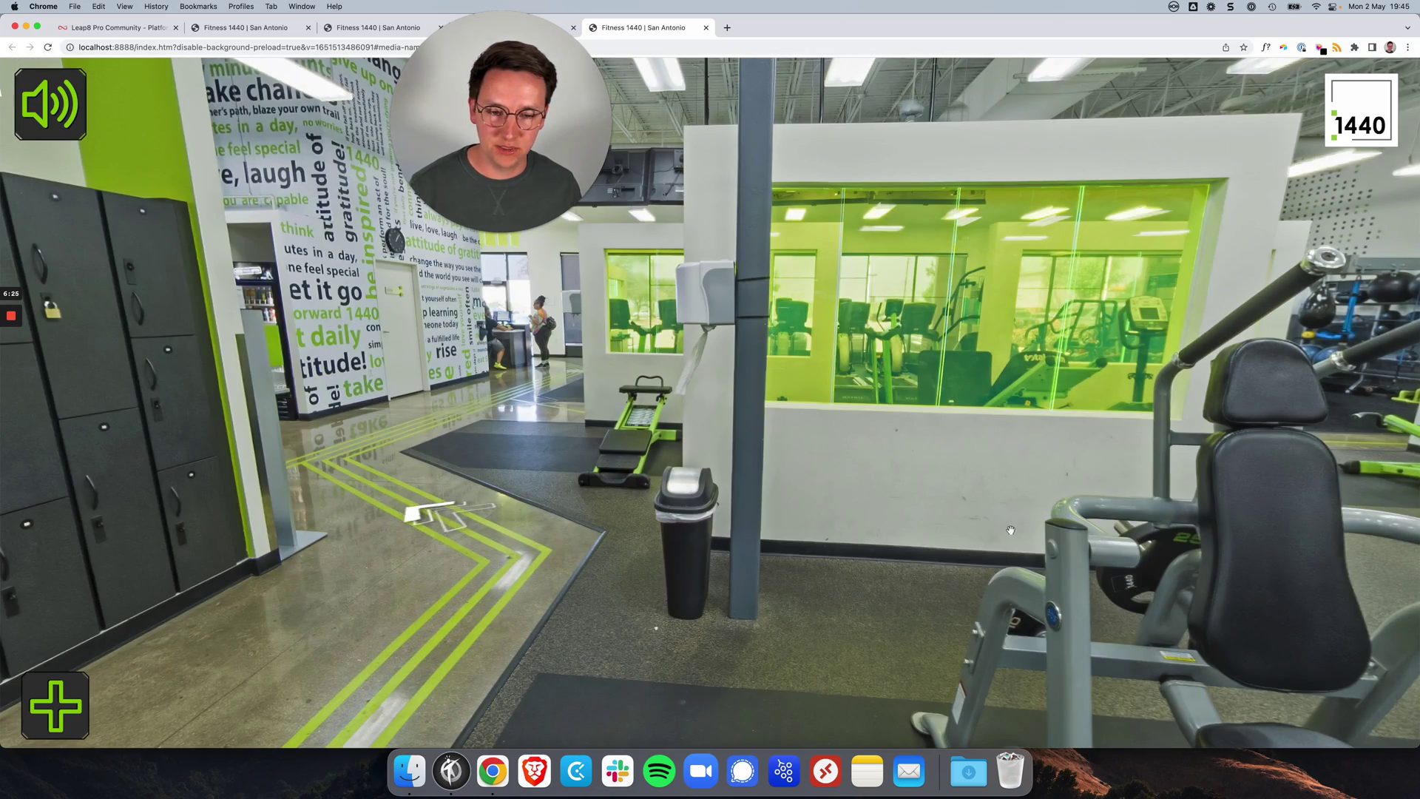
click(1004, 529)
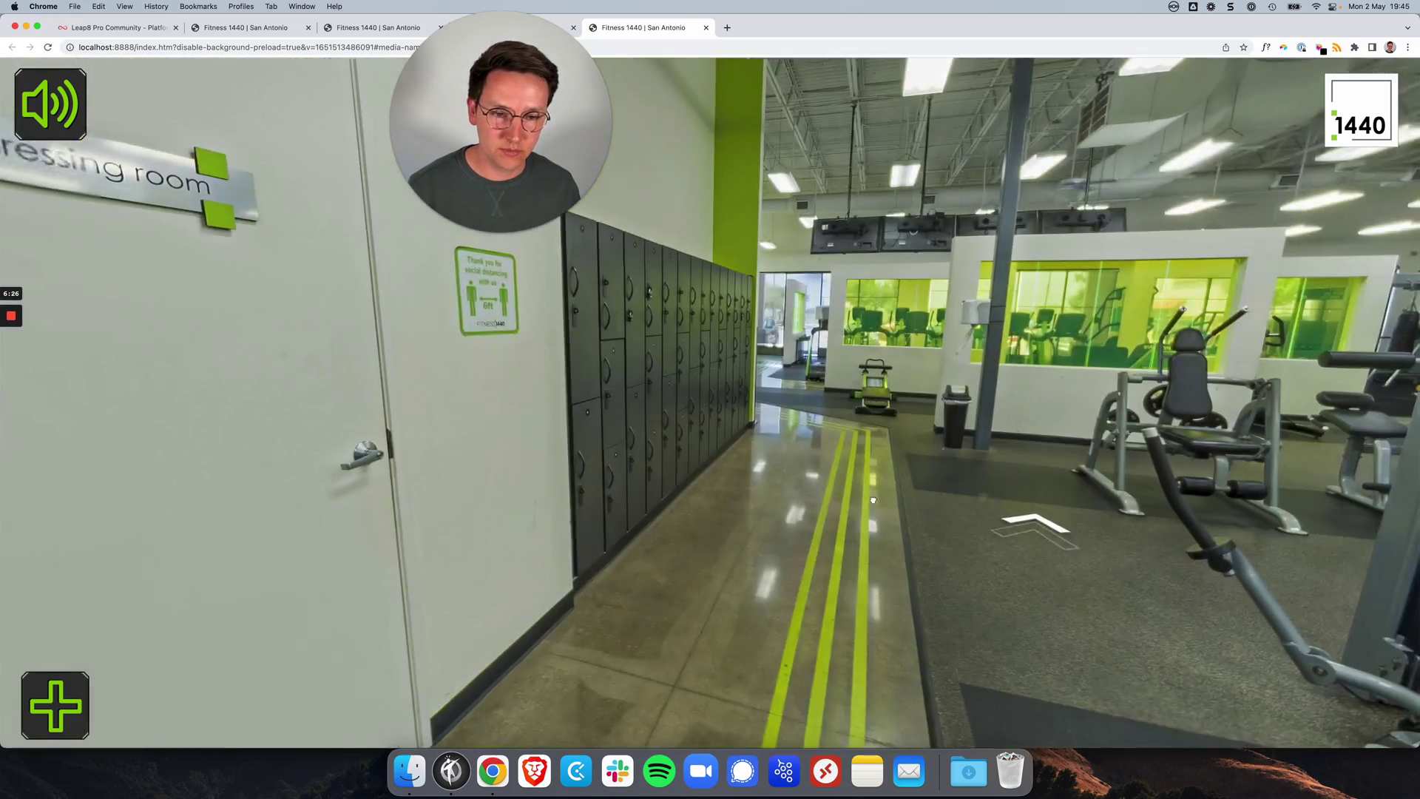
drag(873, 499, 796, 356)
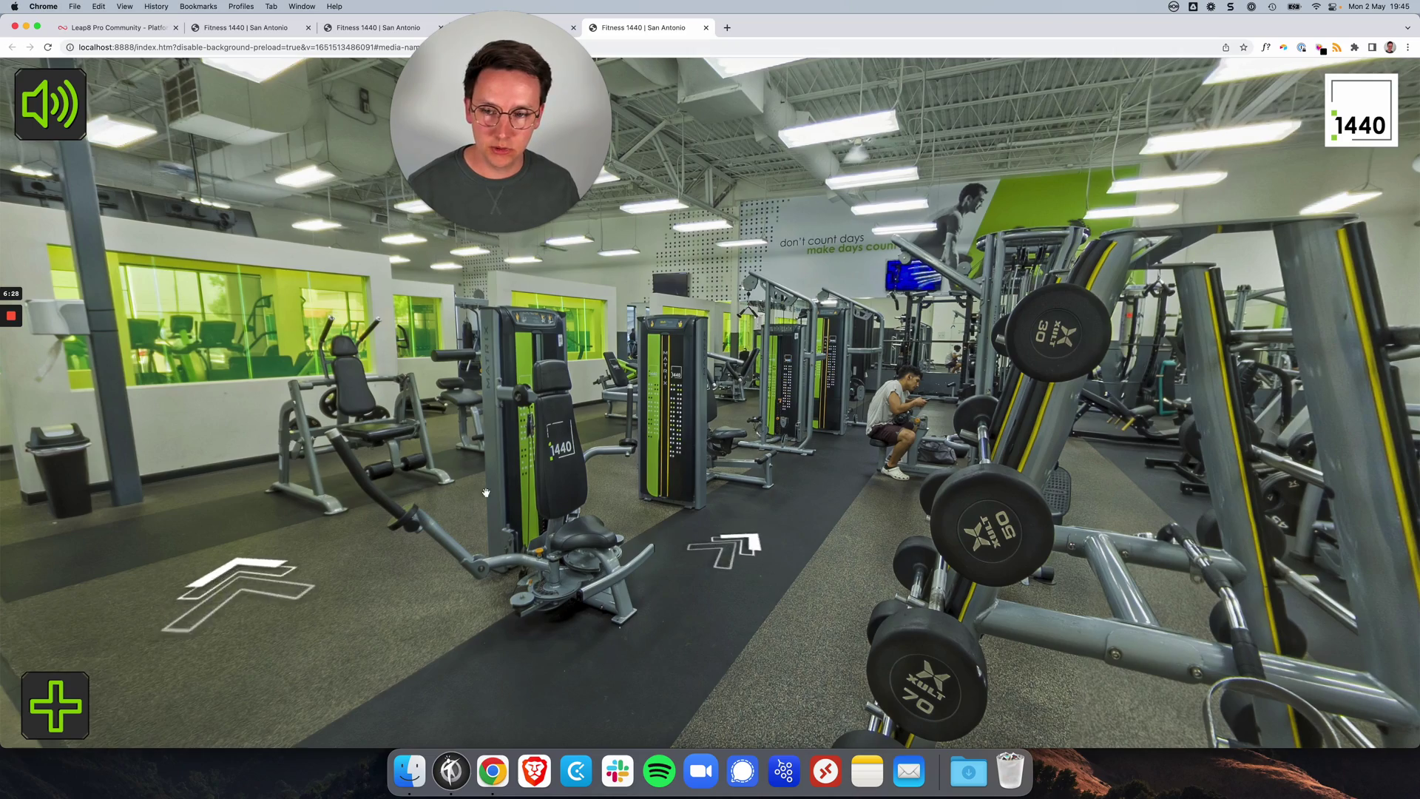
click(797, 431)
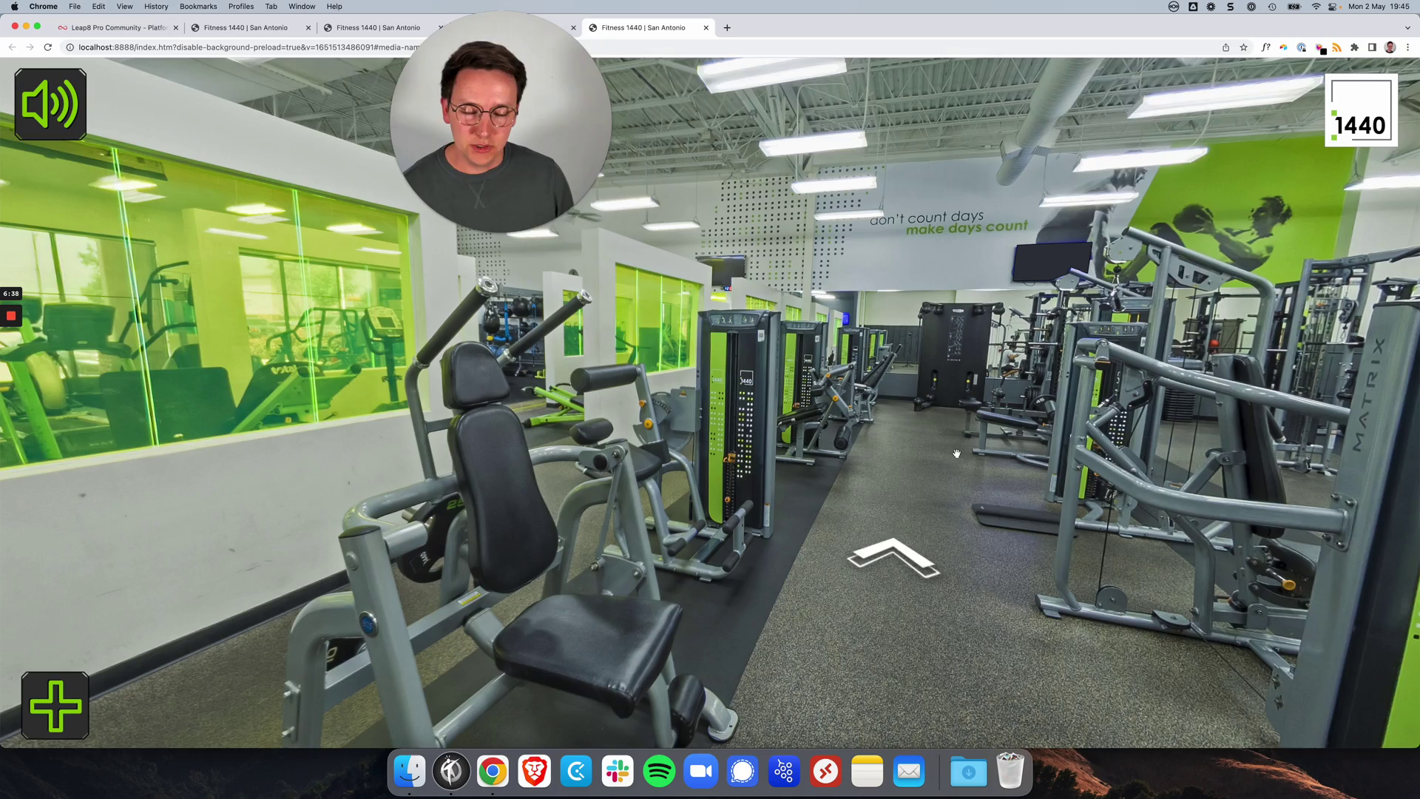
drag(957, 452, 1227, 297)
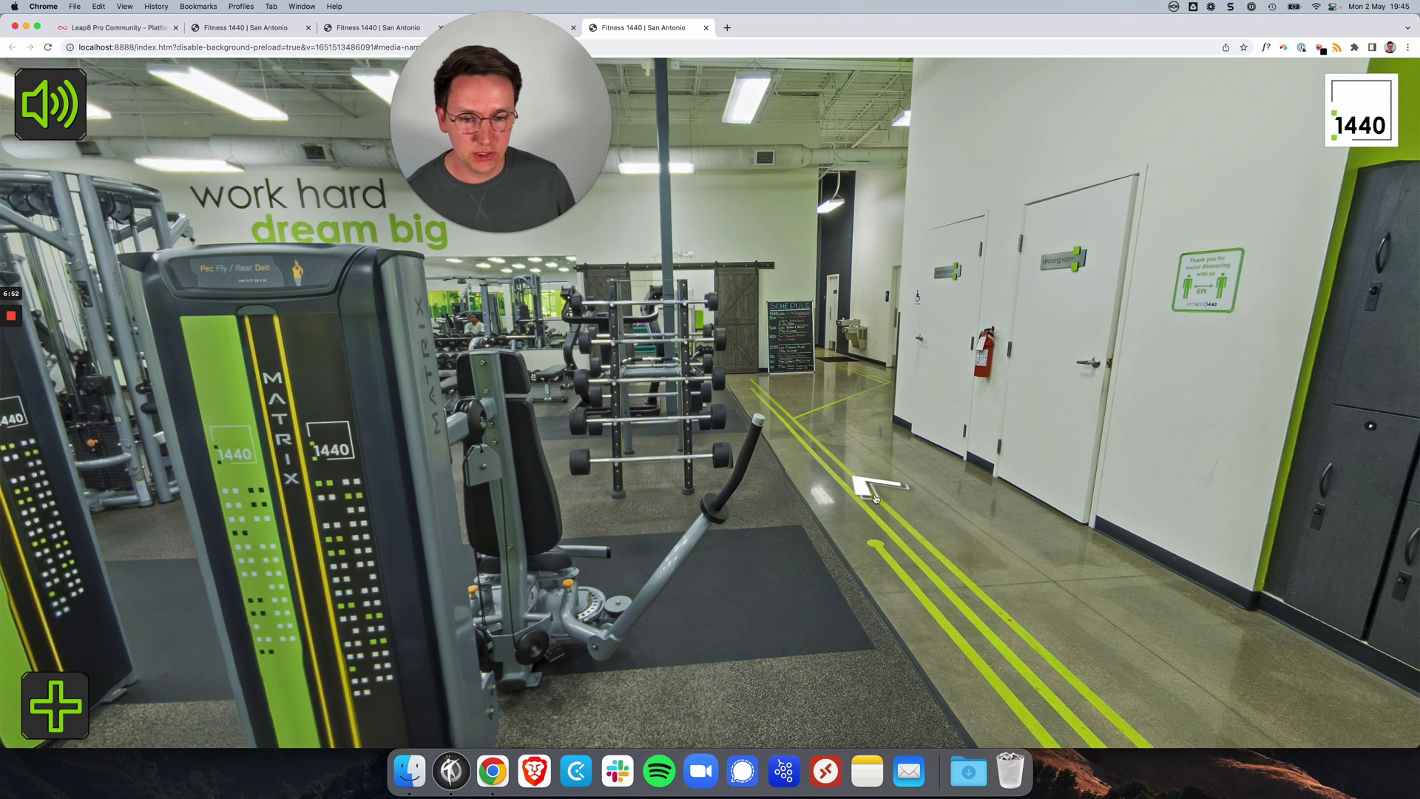
click(852, 464)
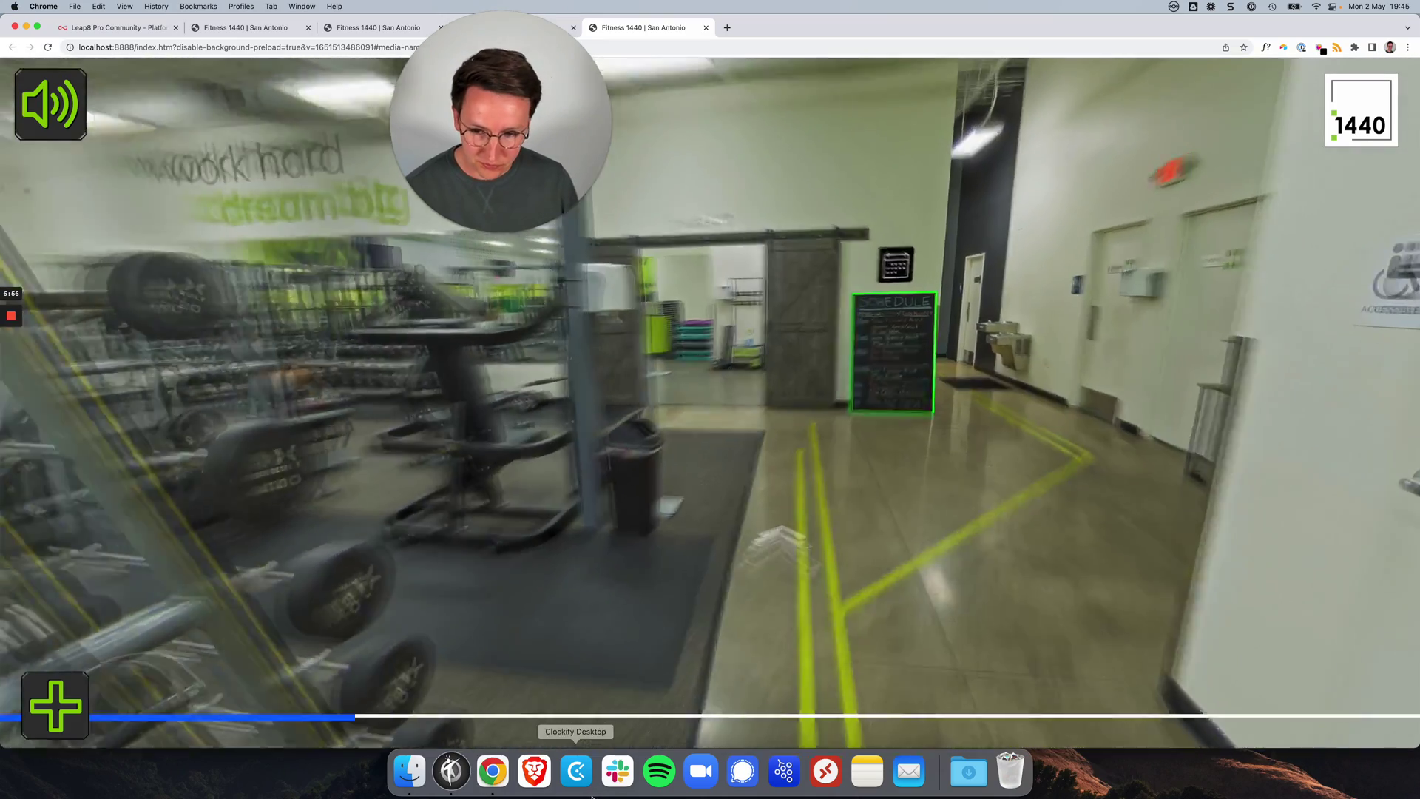
Open panorama F1440_10 in the editor and select its floor arrow hotspot.
click(714, 555)
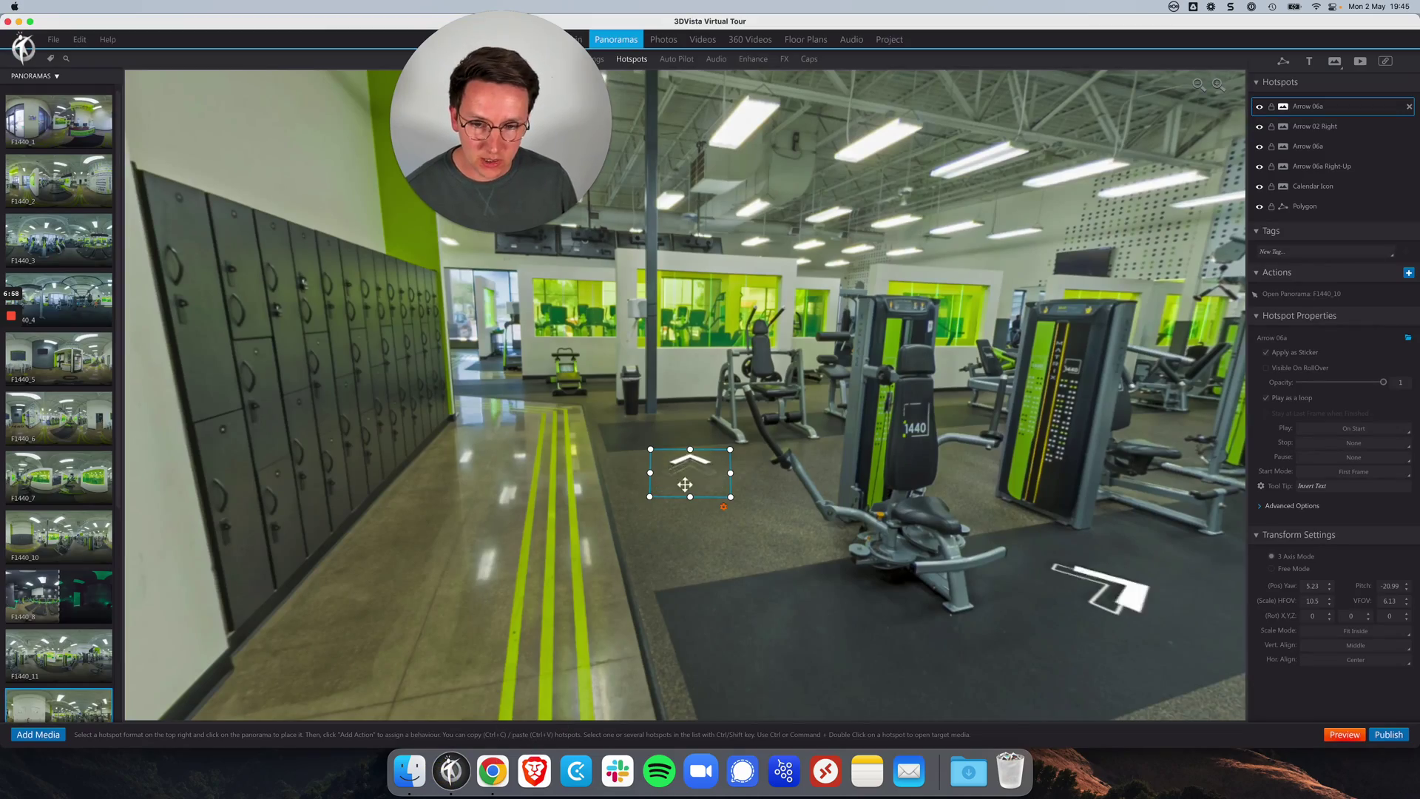
super+double_click(690, 472)
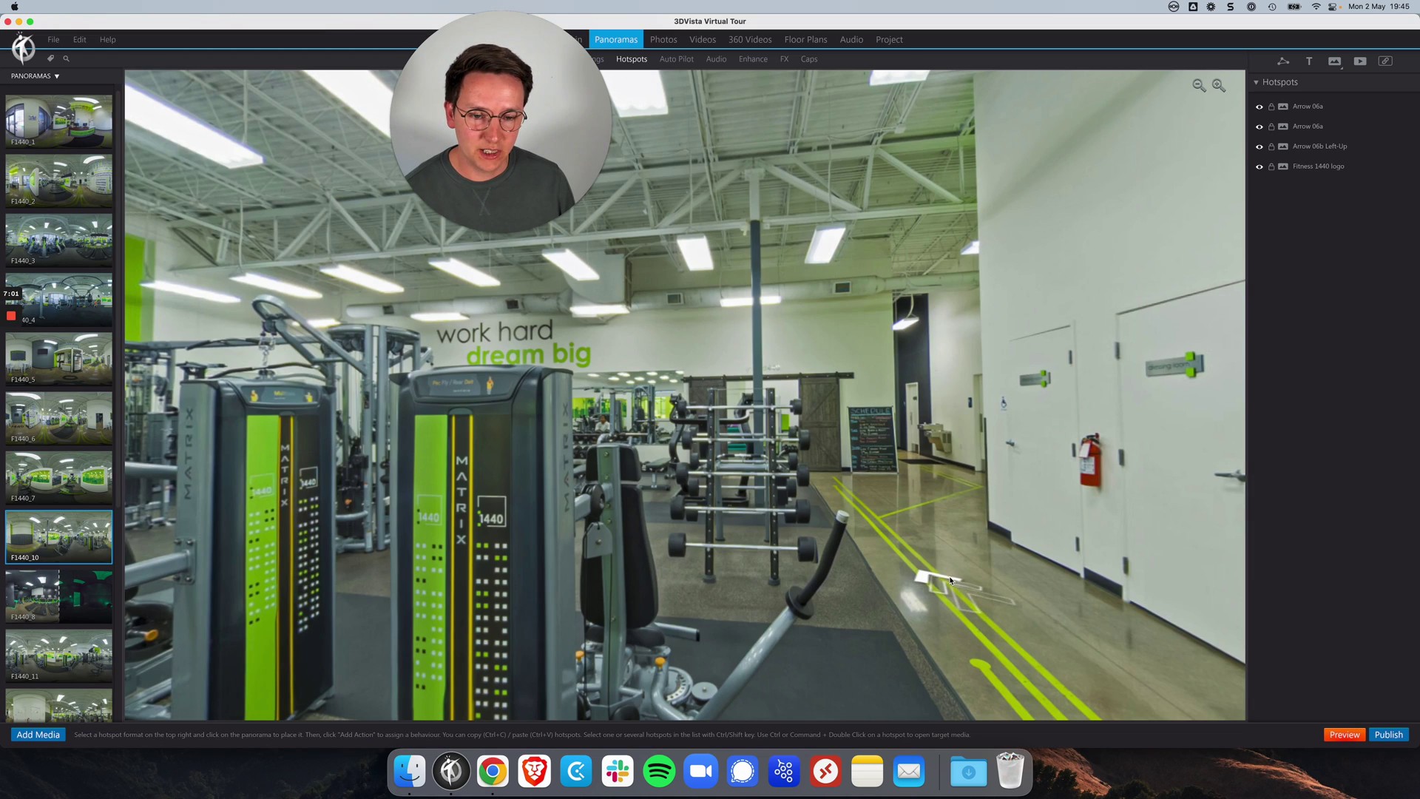
click(960, 594)
drag(933, 478, 698, 481)
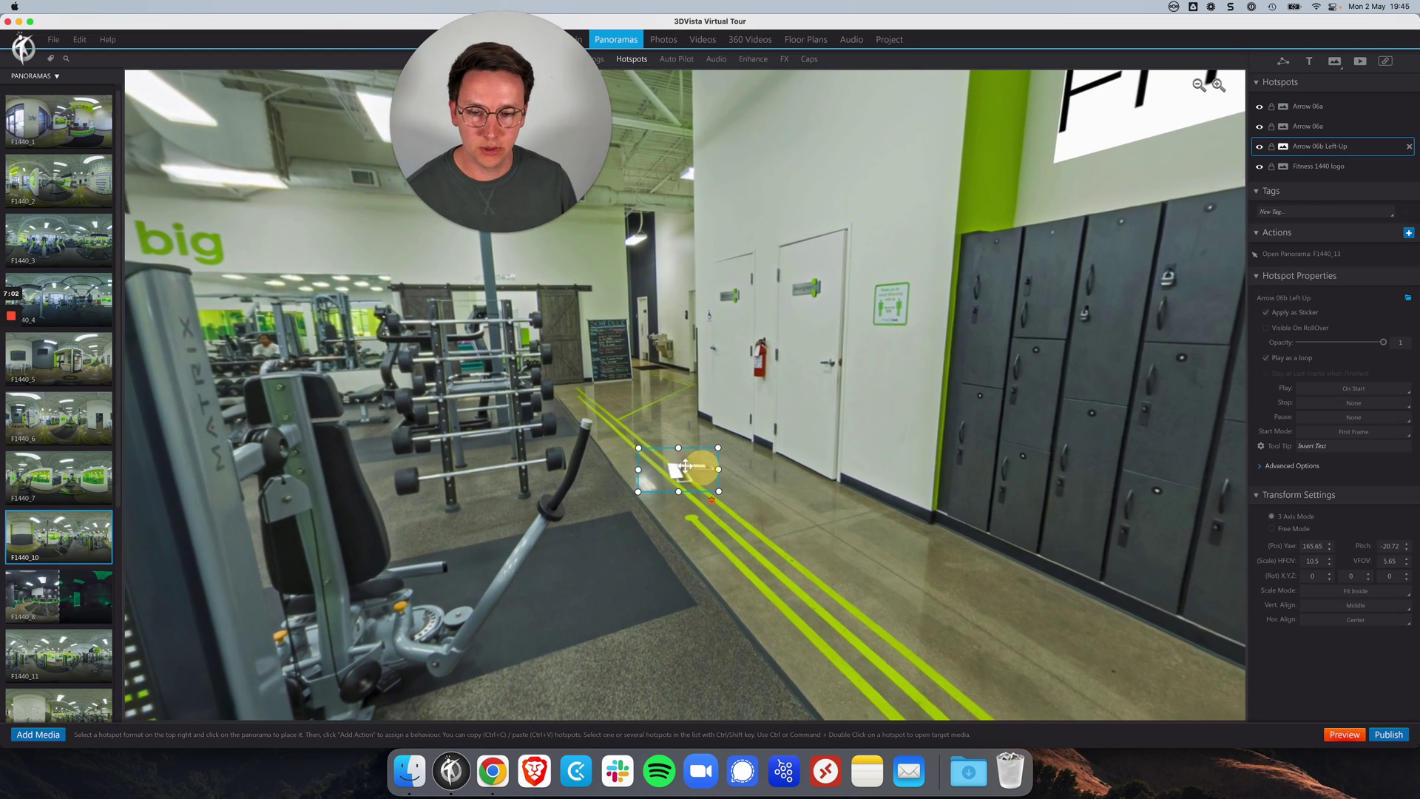
click(701, 468)
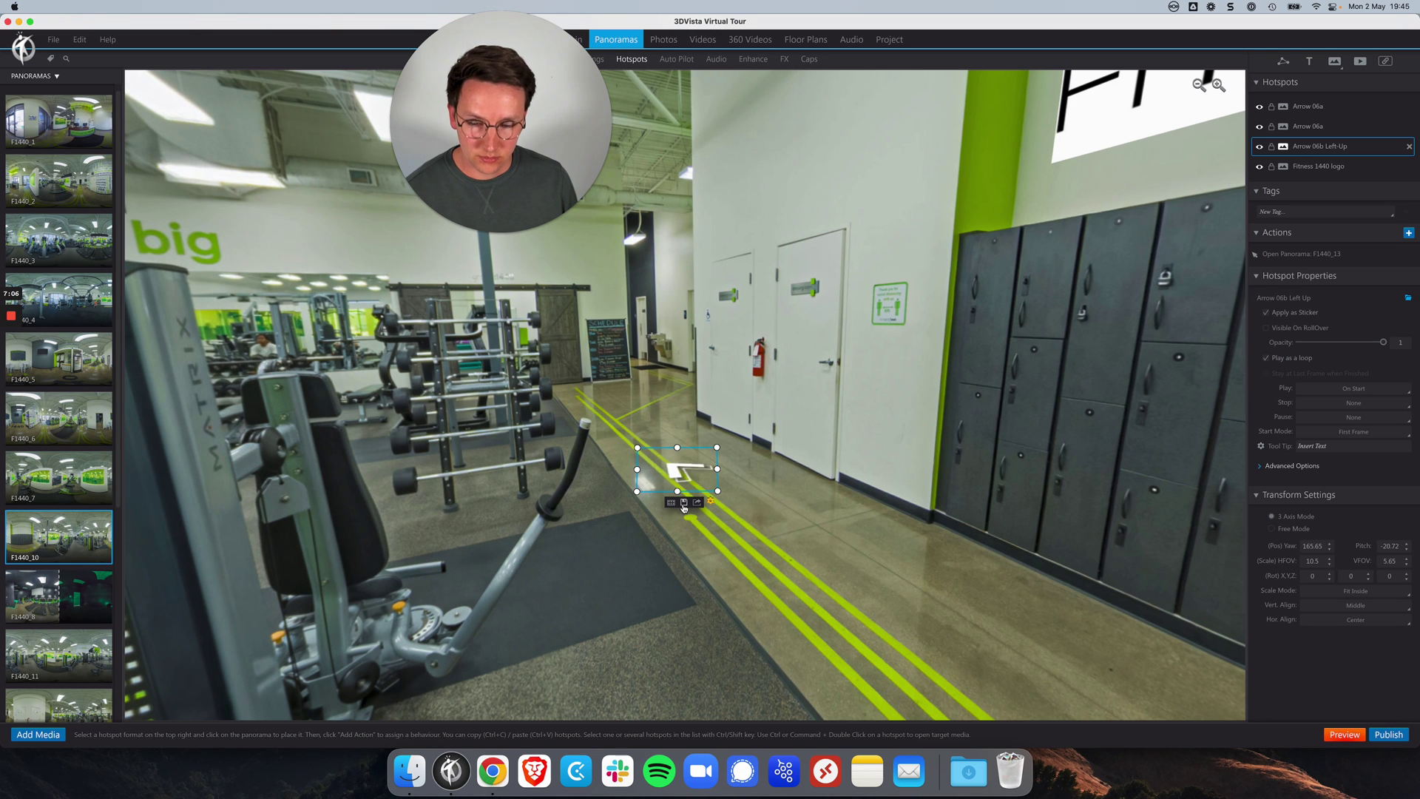
Give the hotspot a new library arrow image, move it down the floor lines, and preview.
click(683, 505)
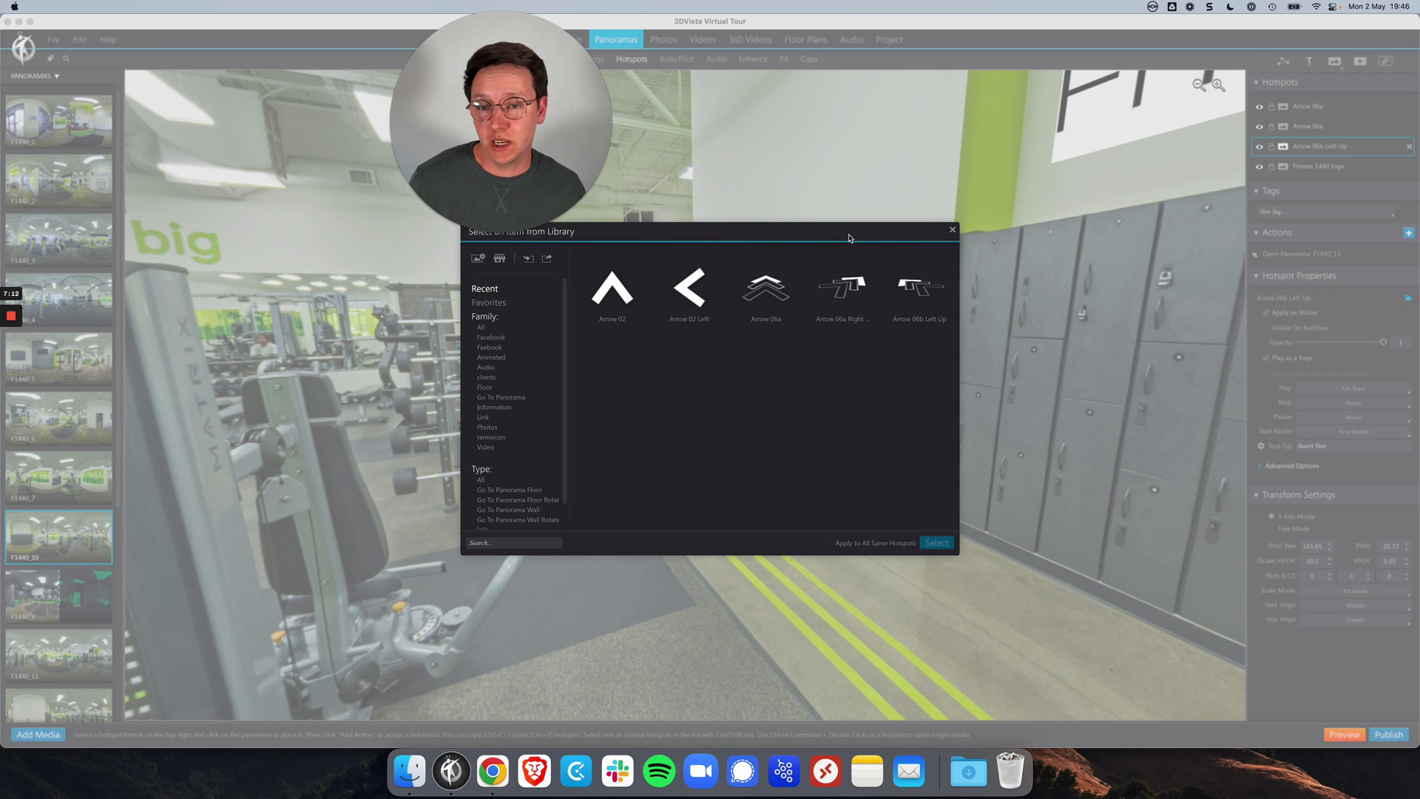
click(952, 231)
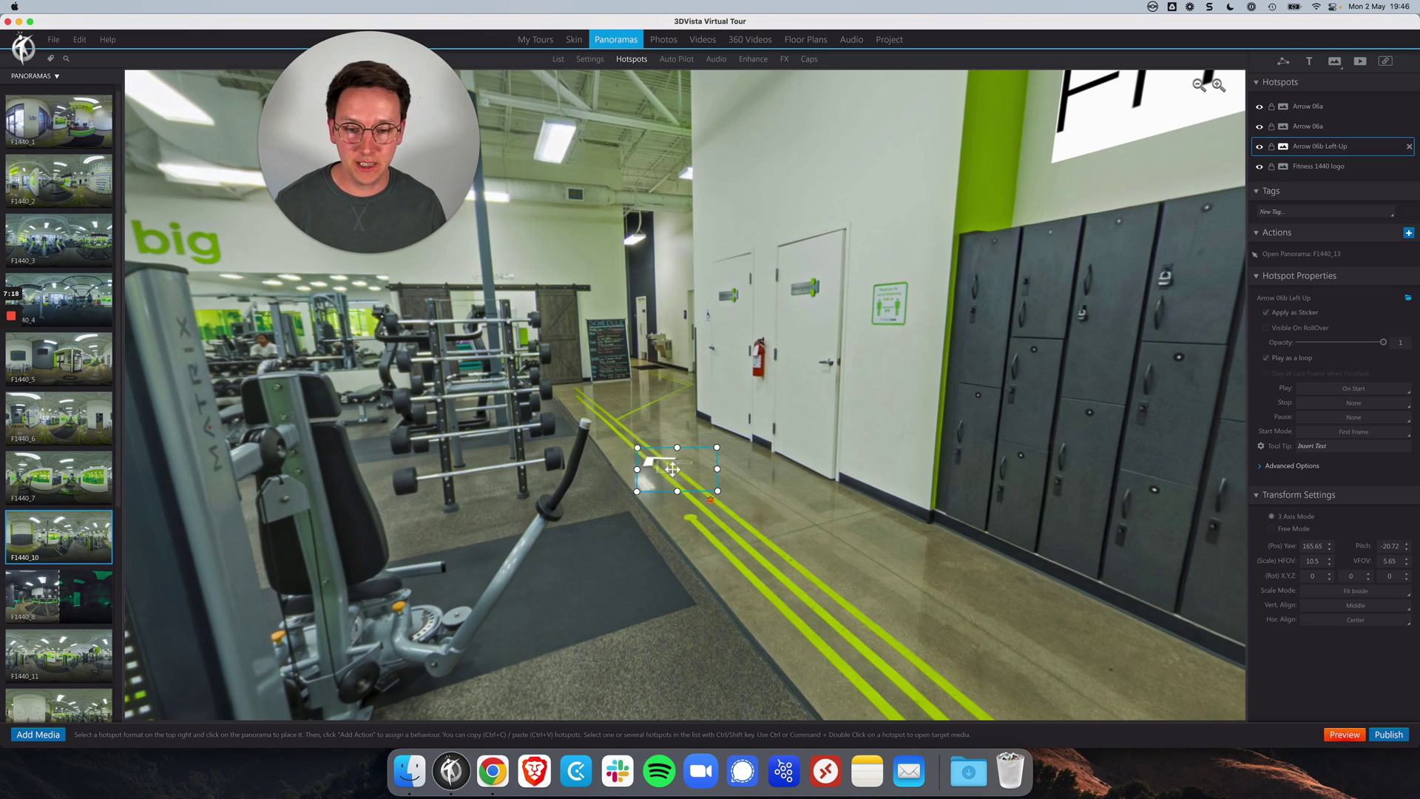
drag(677, 471, 811, 545)
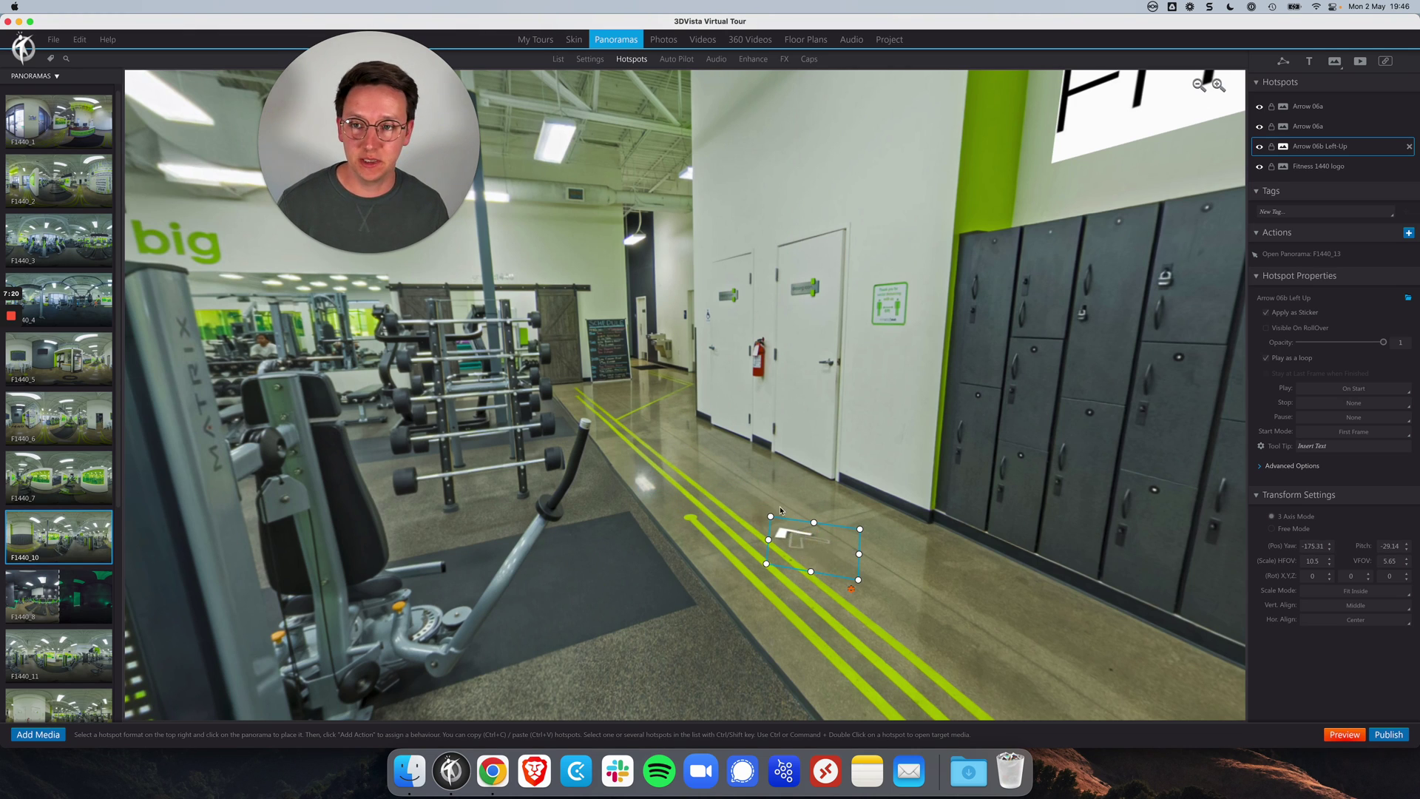
drag(812, 544, 830, 568)
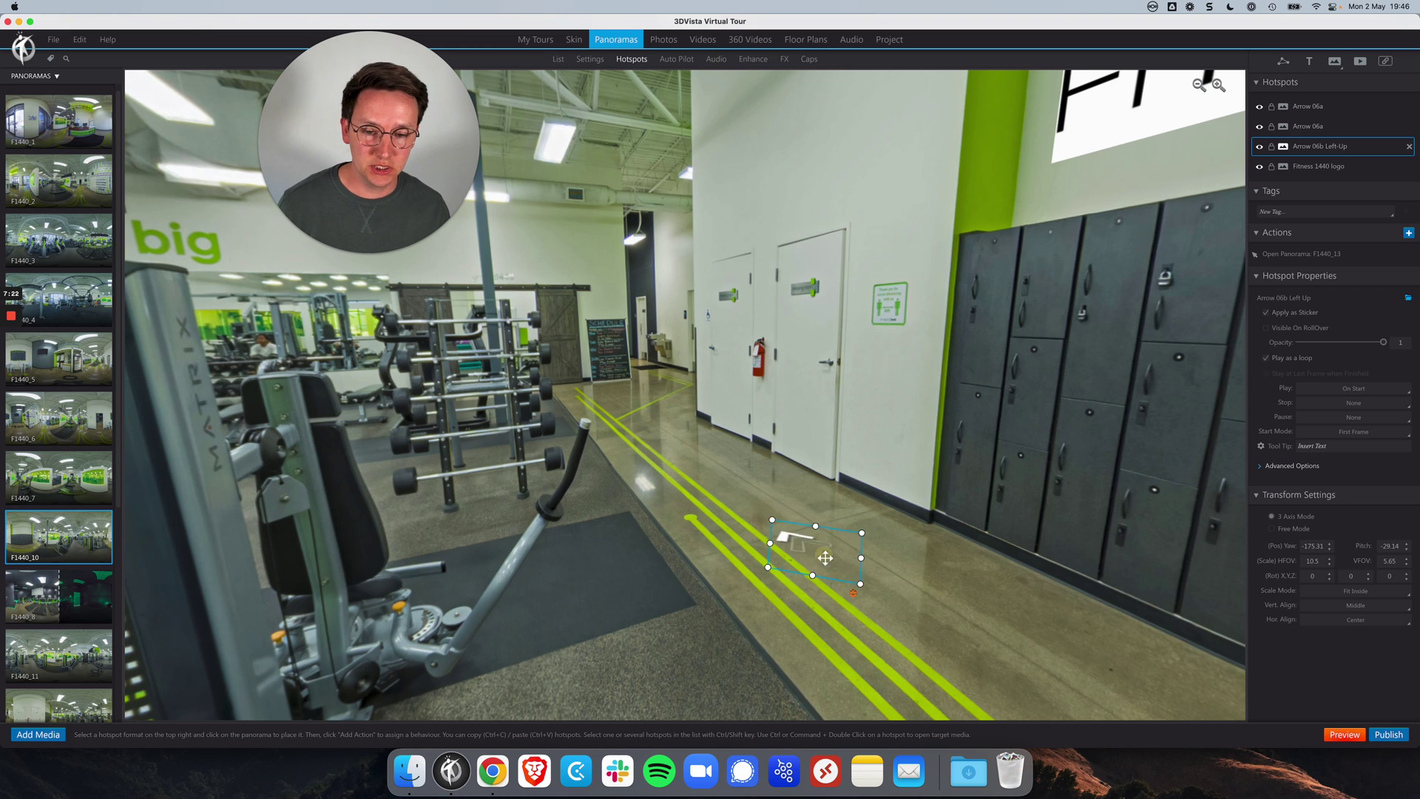
click(1345, 734)
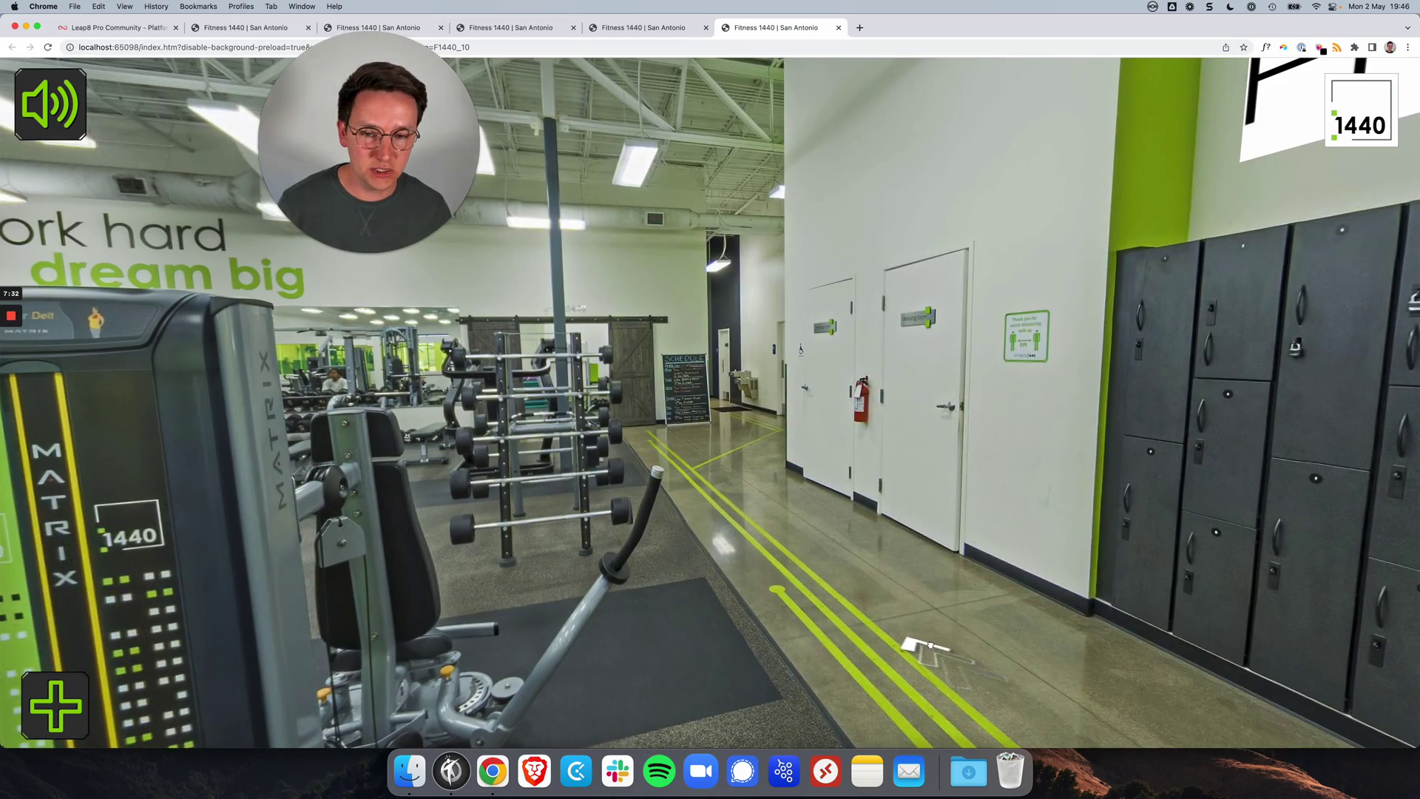
Follow the floor arrows in the Chrome preview into the dressing-room corridor scene.
click(938, 649)
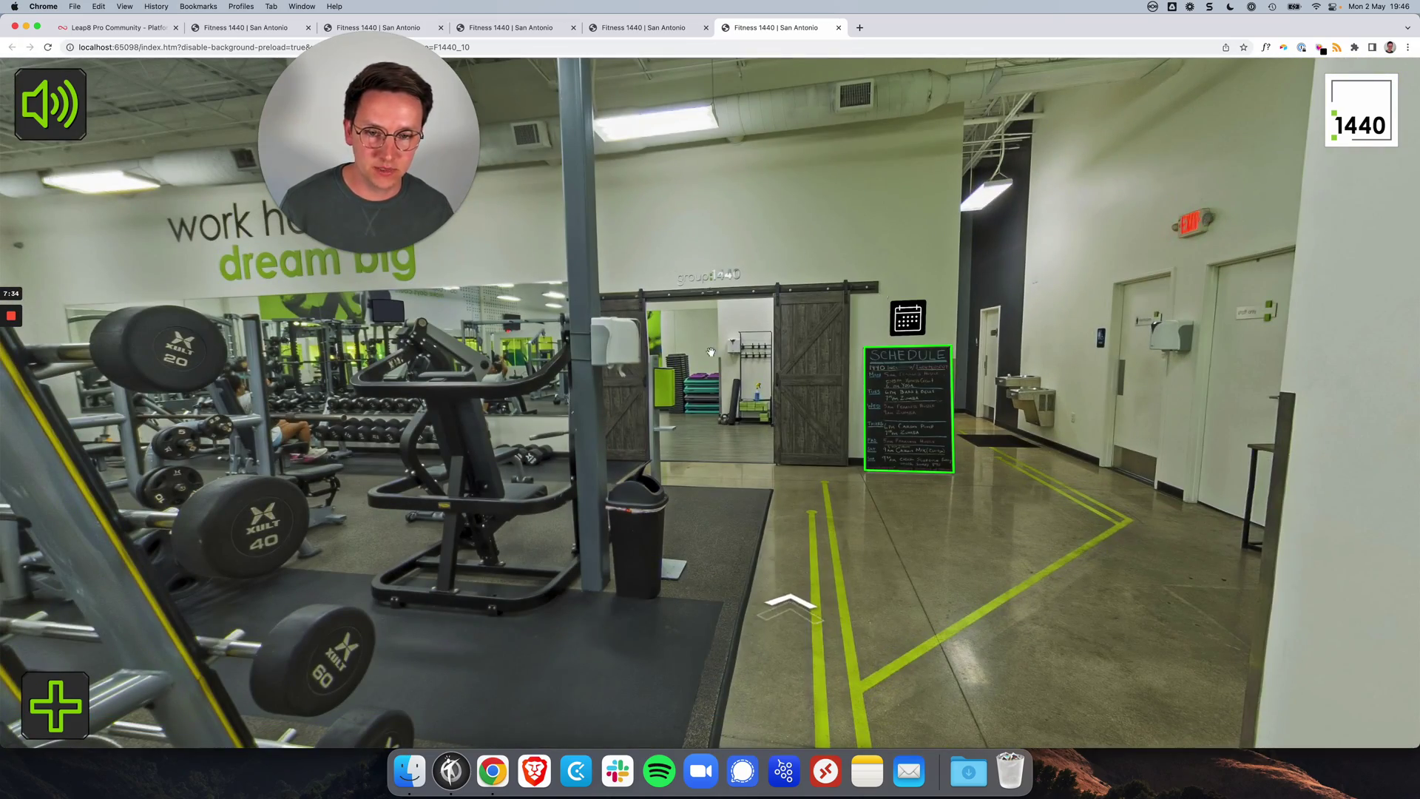
click(790, 617)
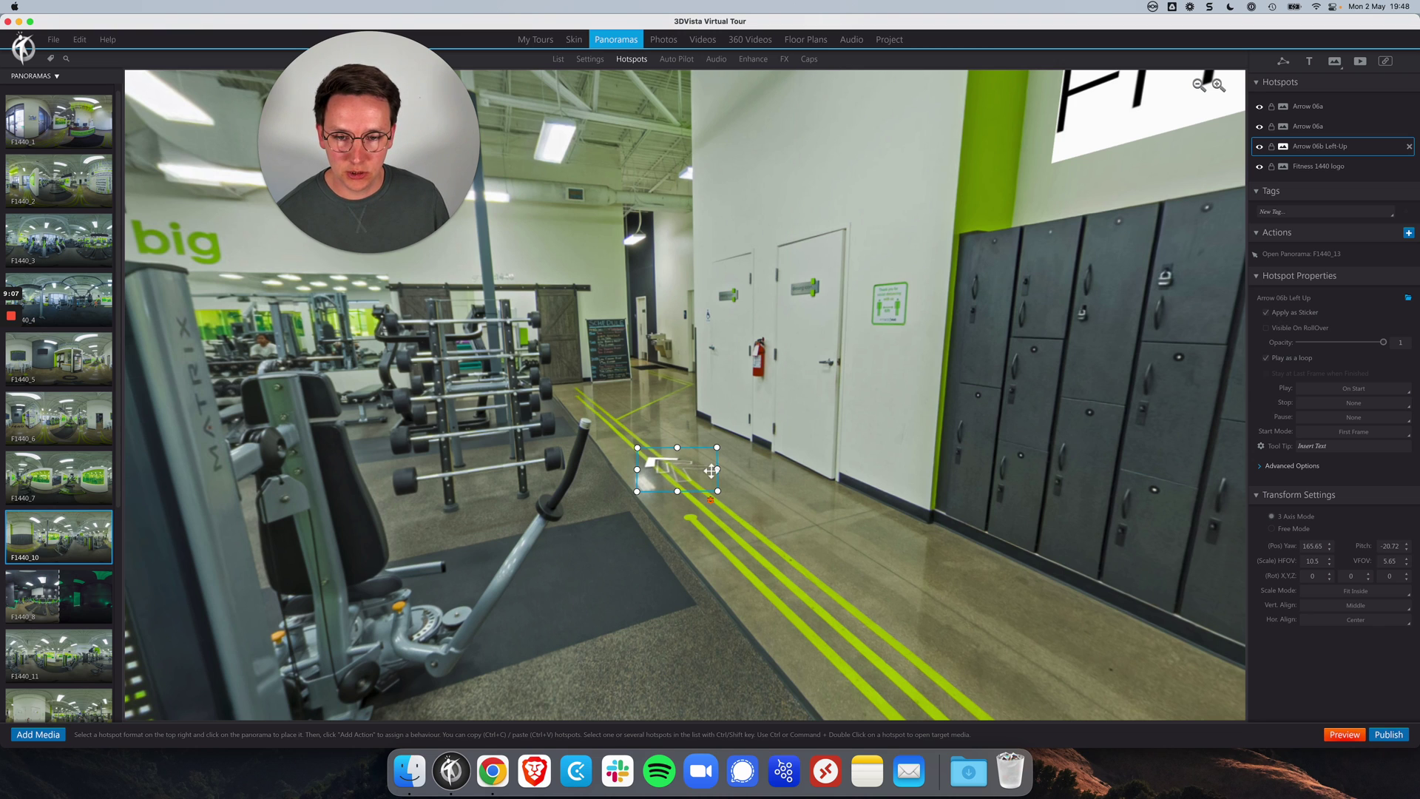
Reshape the Arrow 06b Left Up hotspot into a wide thin strip on the floor near the mat.
drag(716, 468, 945, 467)
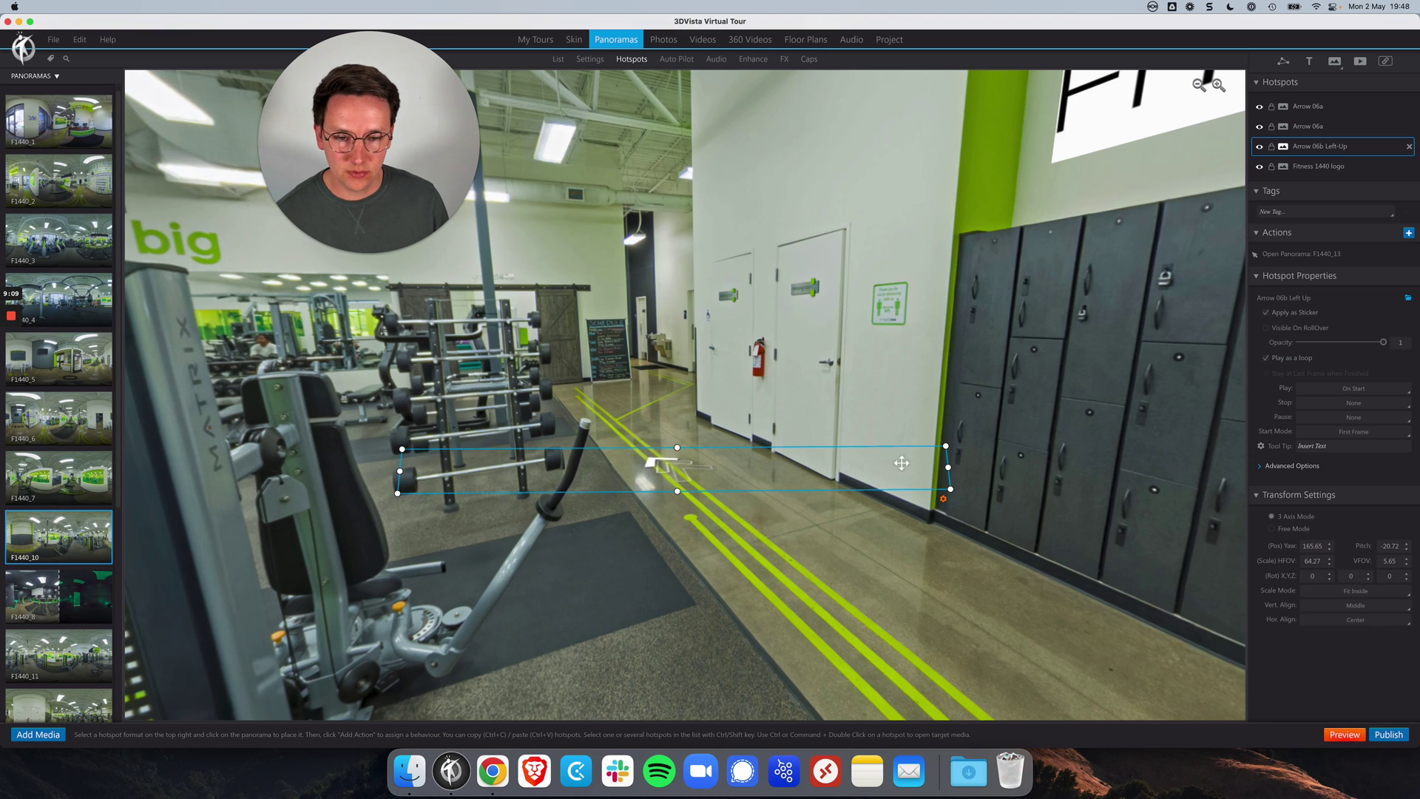
drag(677, 489, 678, 628)
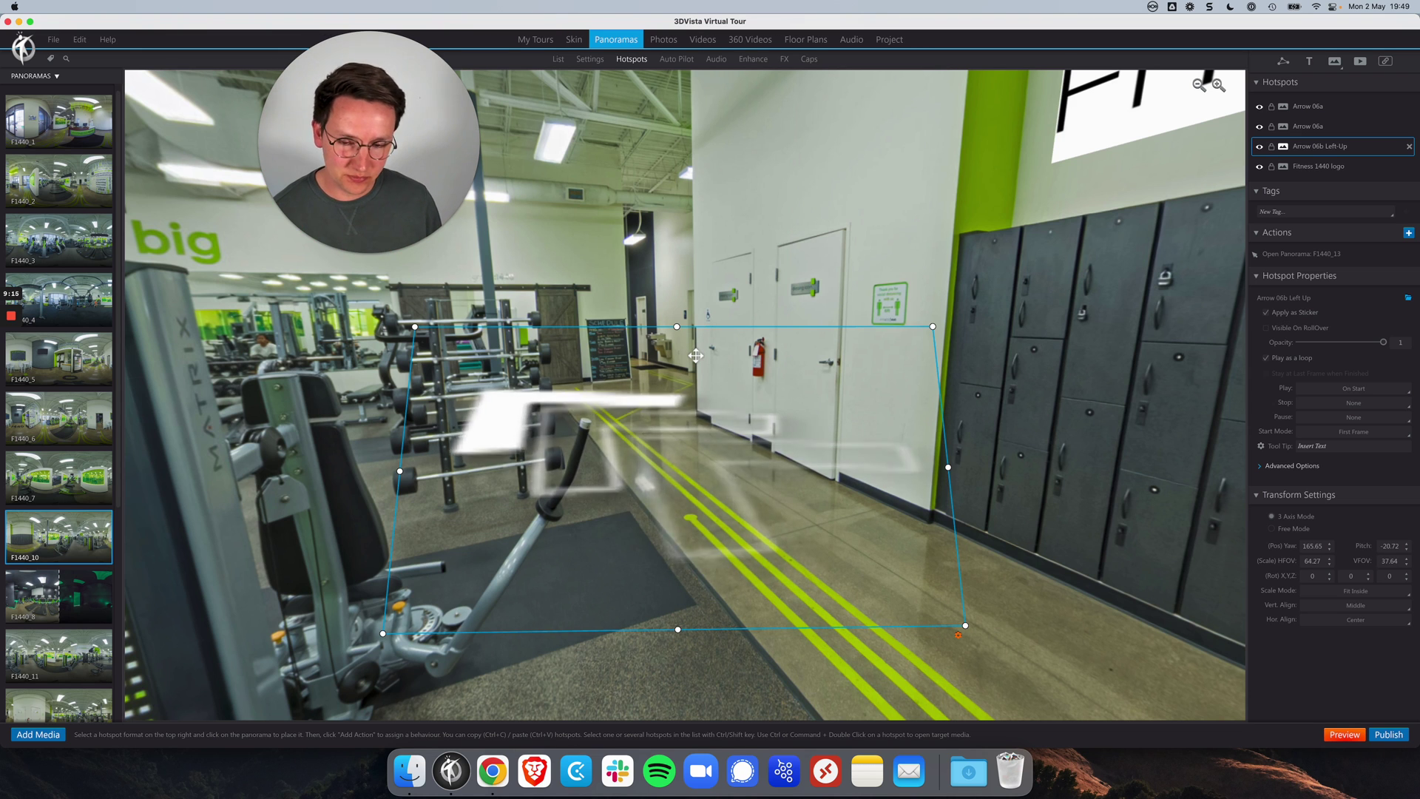
drag(677, 324, 677, 450)
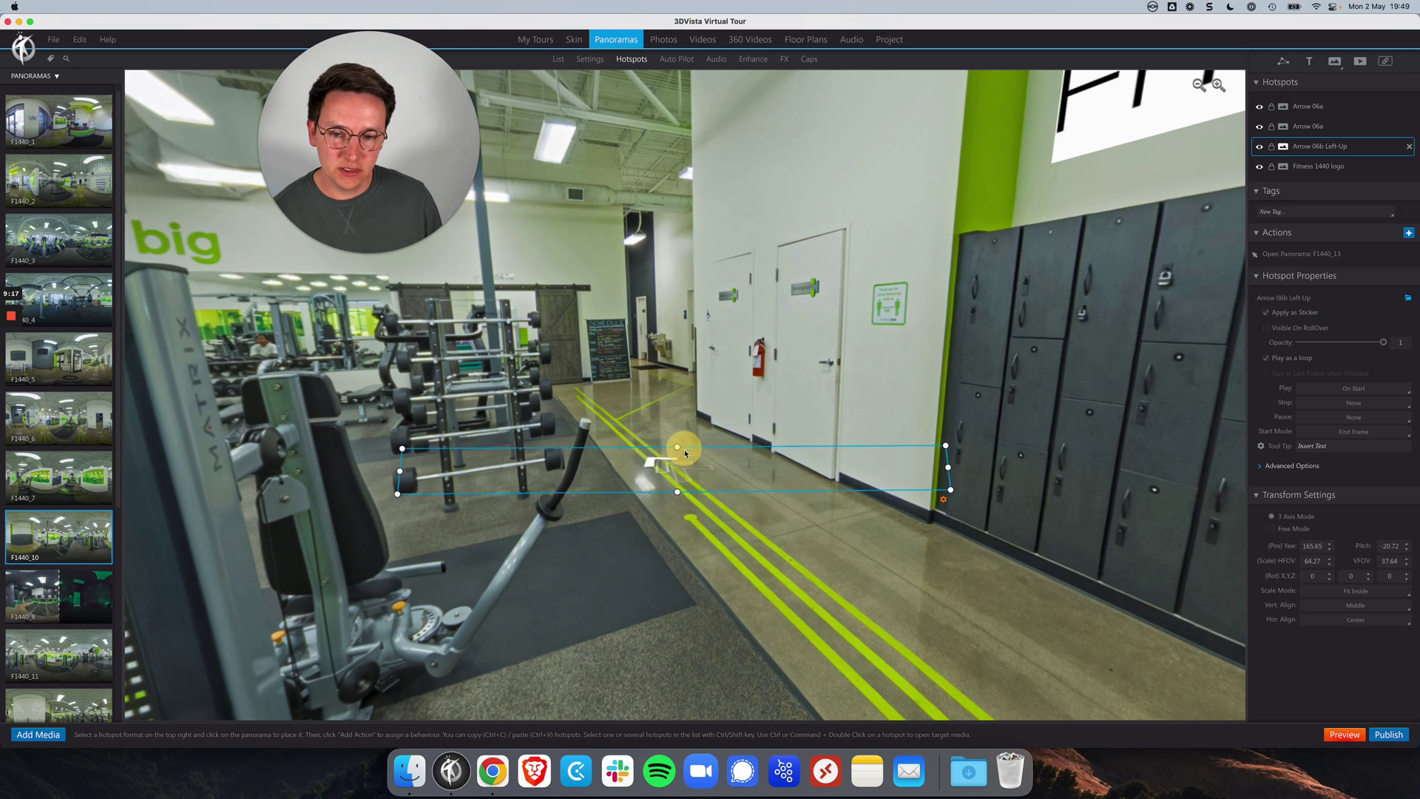
drag(895, 475, 692, 455)
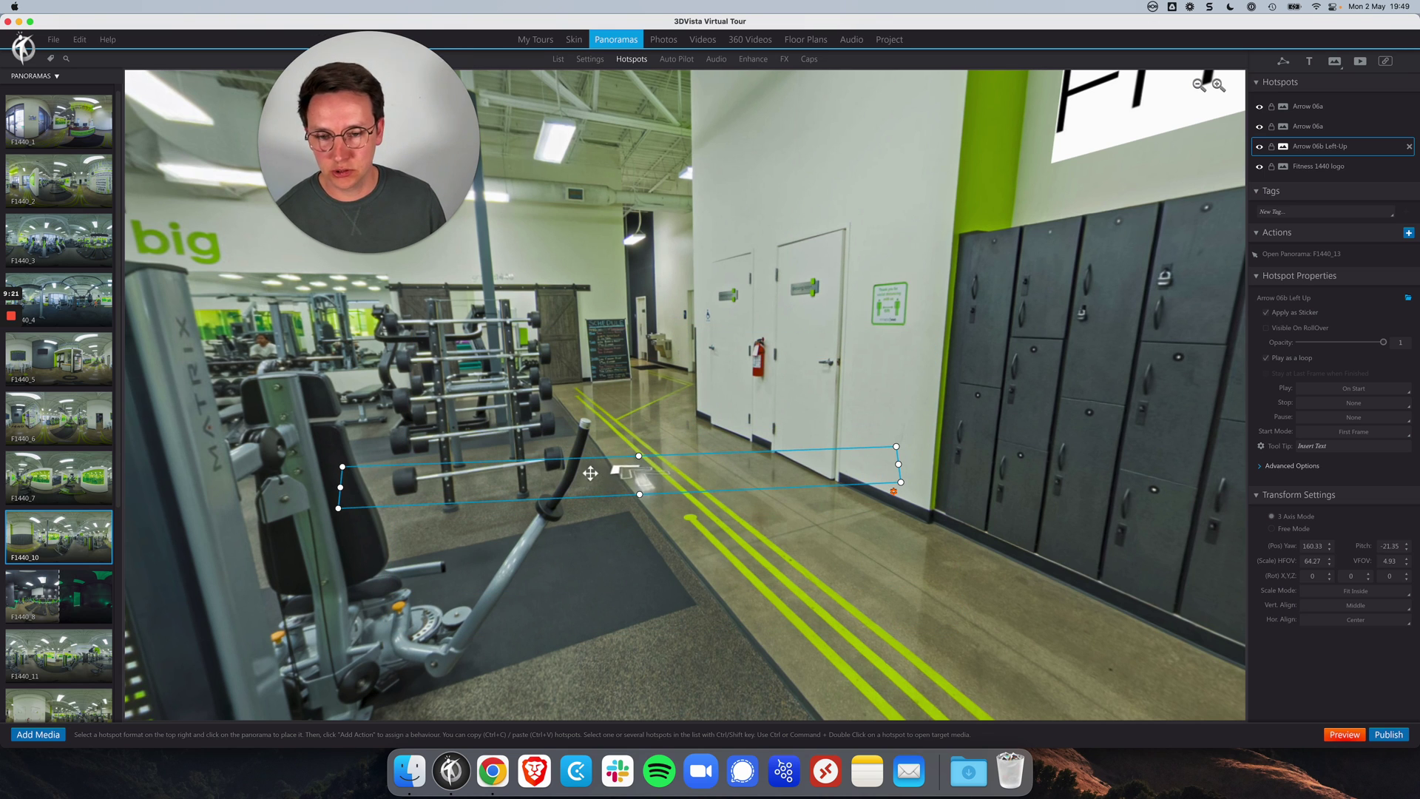
mouse_move(590, 474)
mouse_down()
mouse_move(707, 478)
mouse_move(683, 456)
mouse_move(713, 467)
mouse_up()
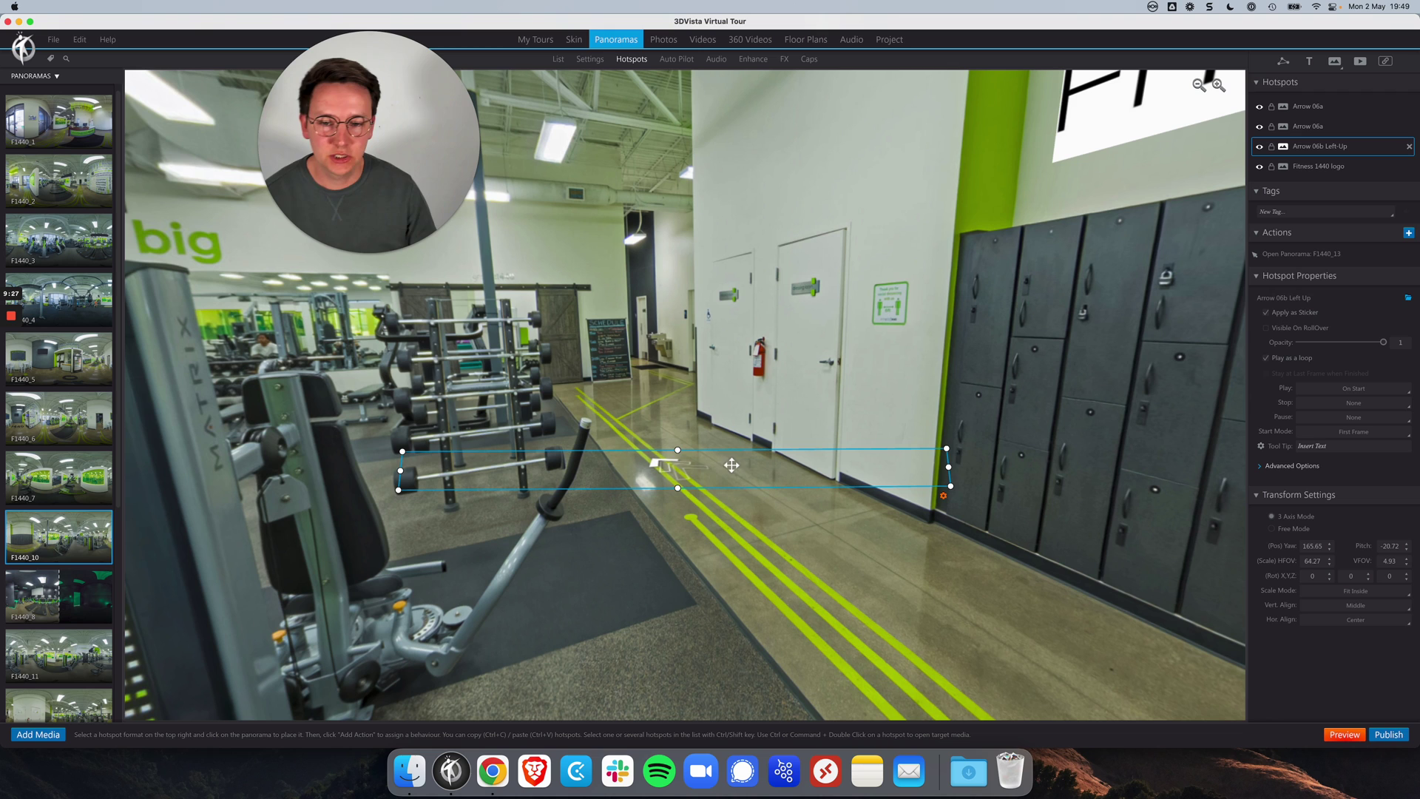
drag(701, 457, 695, 609)
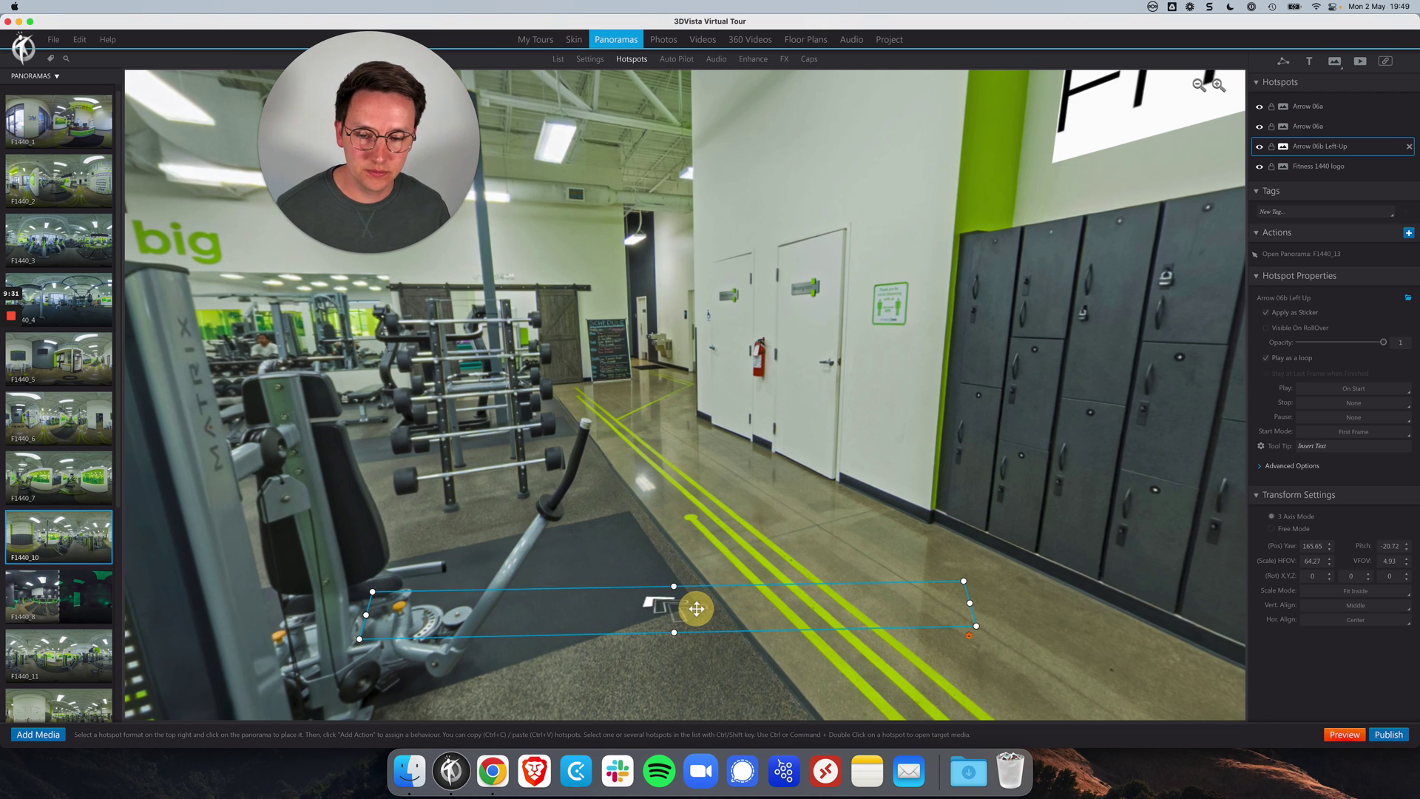
drag(696, 608, 698, 609)
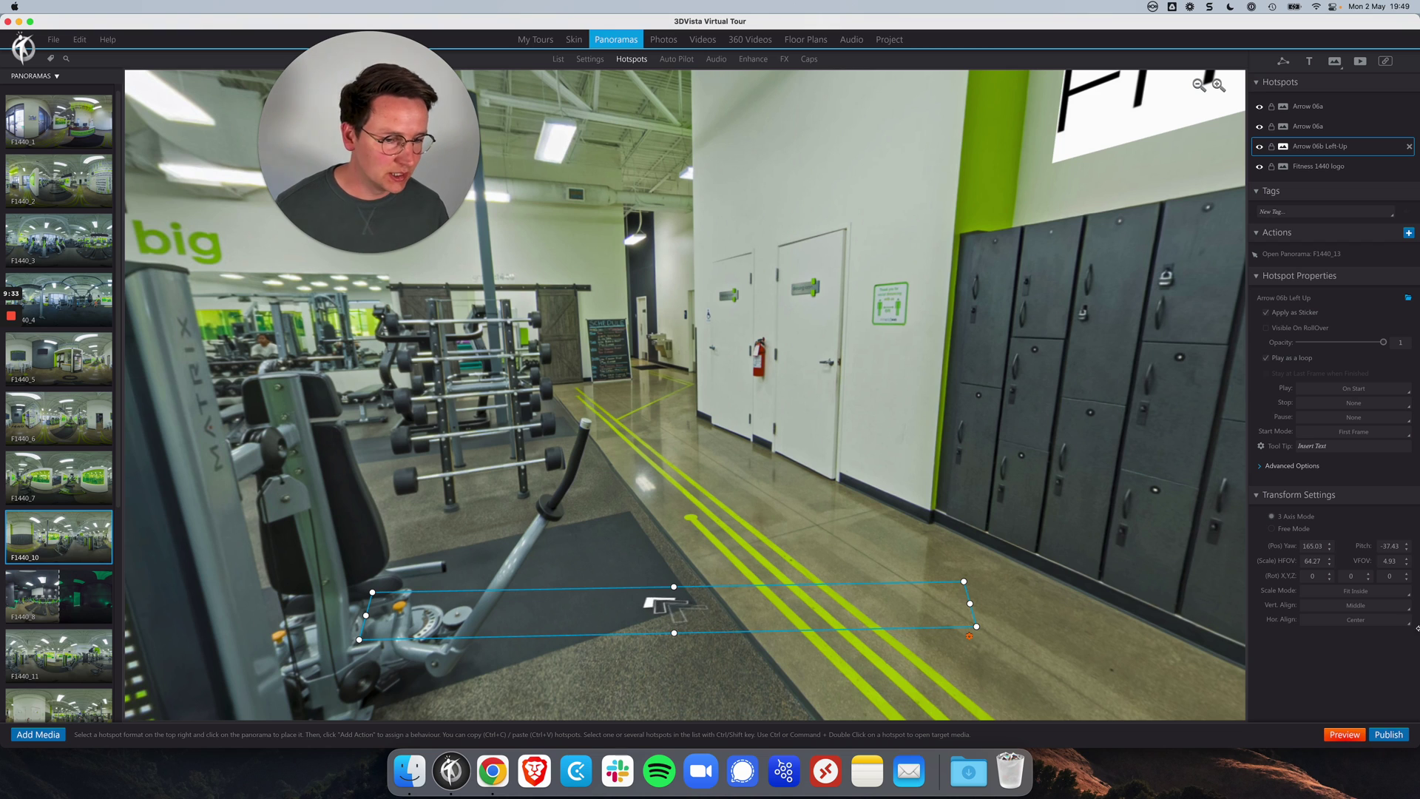
Set the hotspot's Hor. Align to Right and narrow its frame onto the yellow lines.
click(1343, 622)
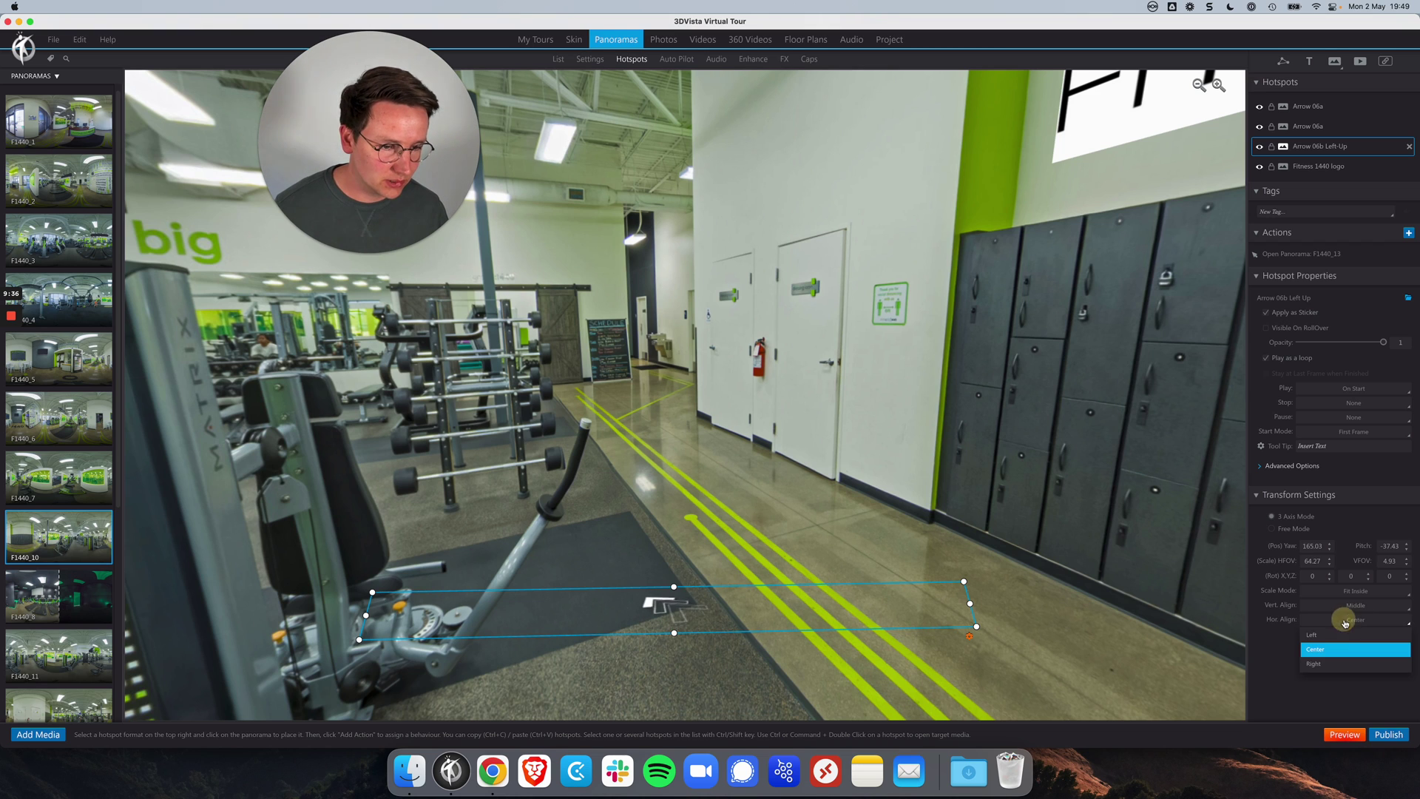
click(1326, 666)
drag(970, 603, 867, 609)
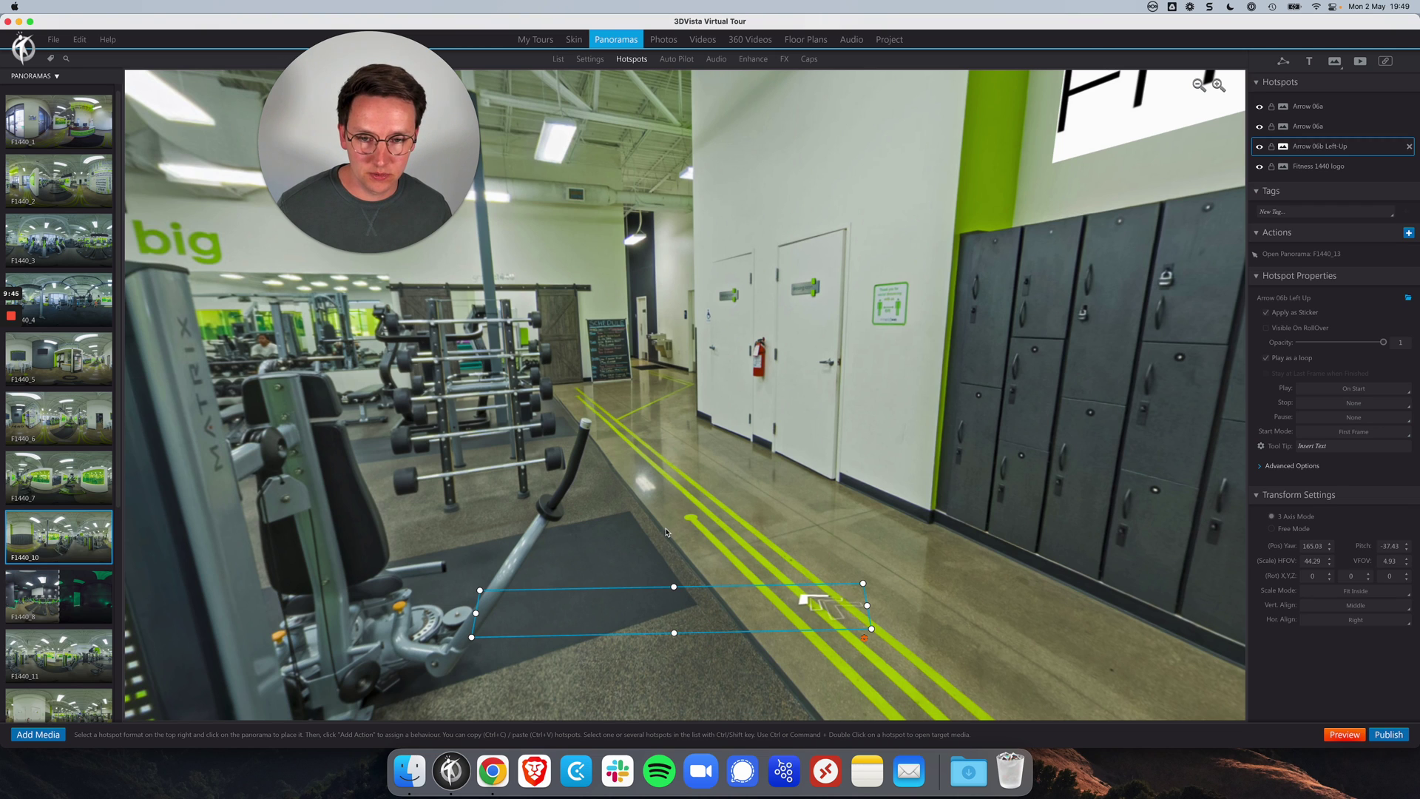
Reposition the wide arrow hotspot's frame along the floor stripes.
click(13, 406)
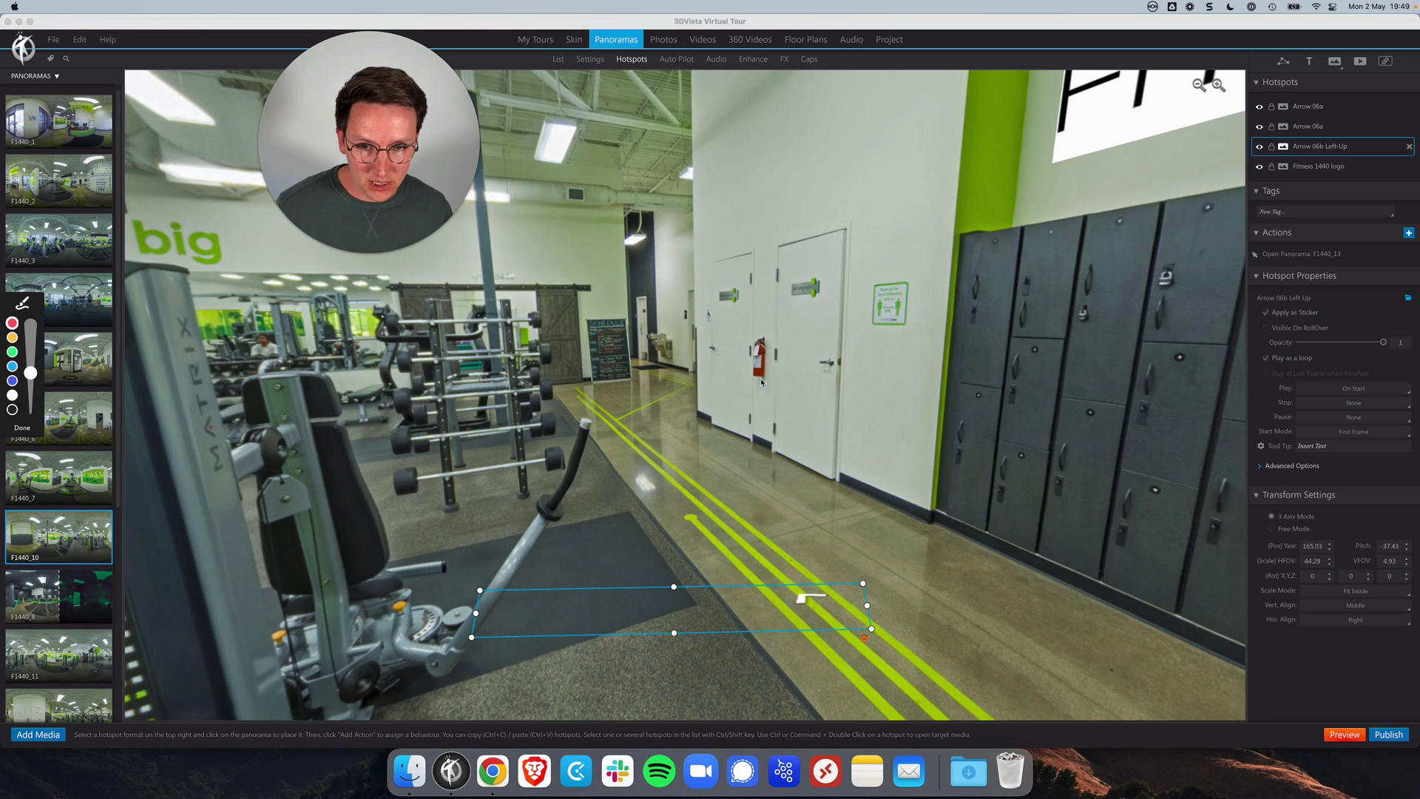
mouse_move(764, 381)
mouse_down()
mouse_move(766, 424)
mouse_move(672, 448)
mouse_up()
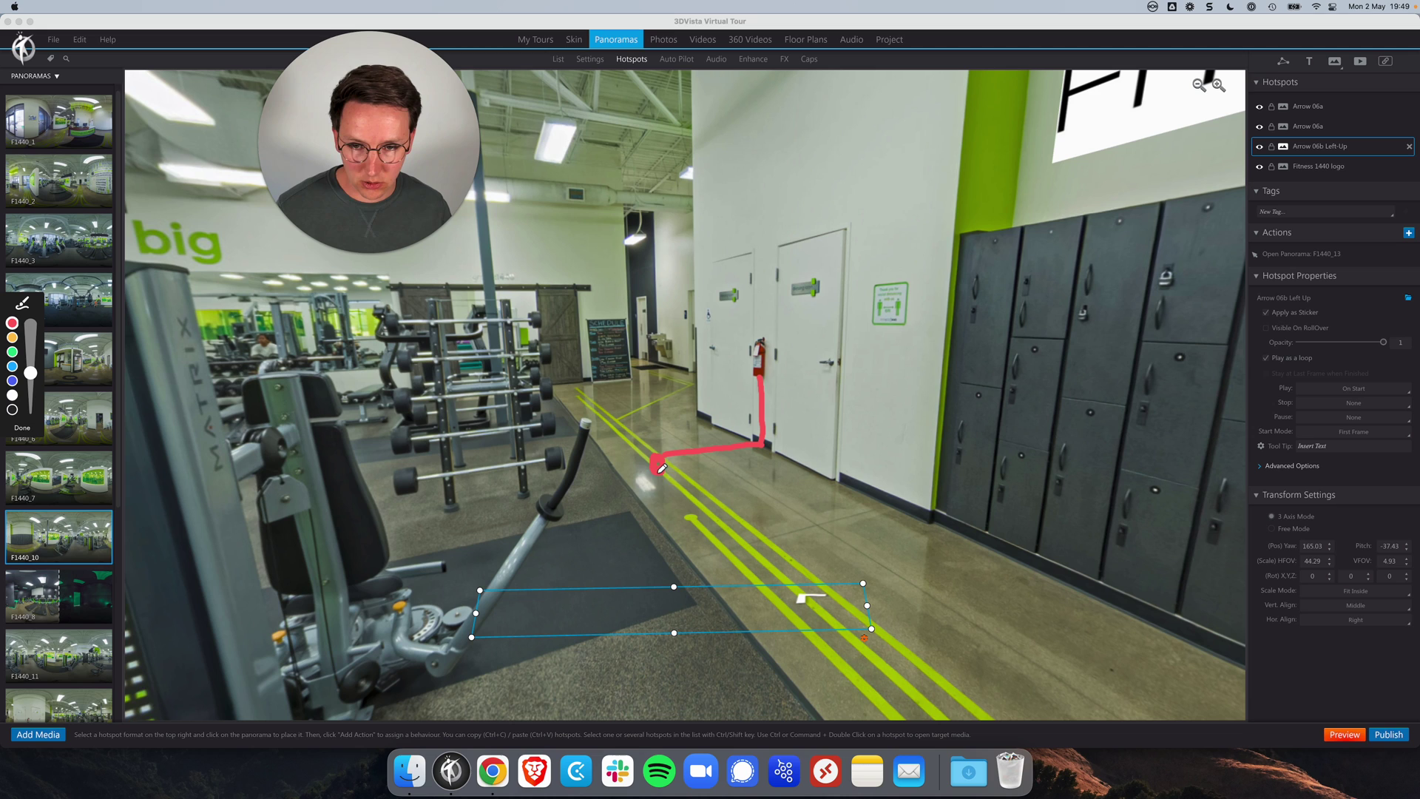
drag(661, 467, 658, 572)
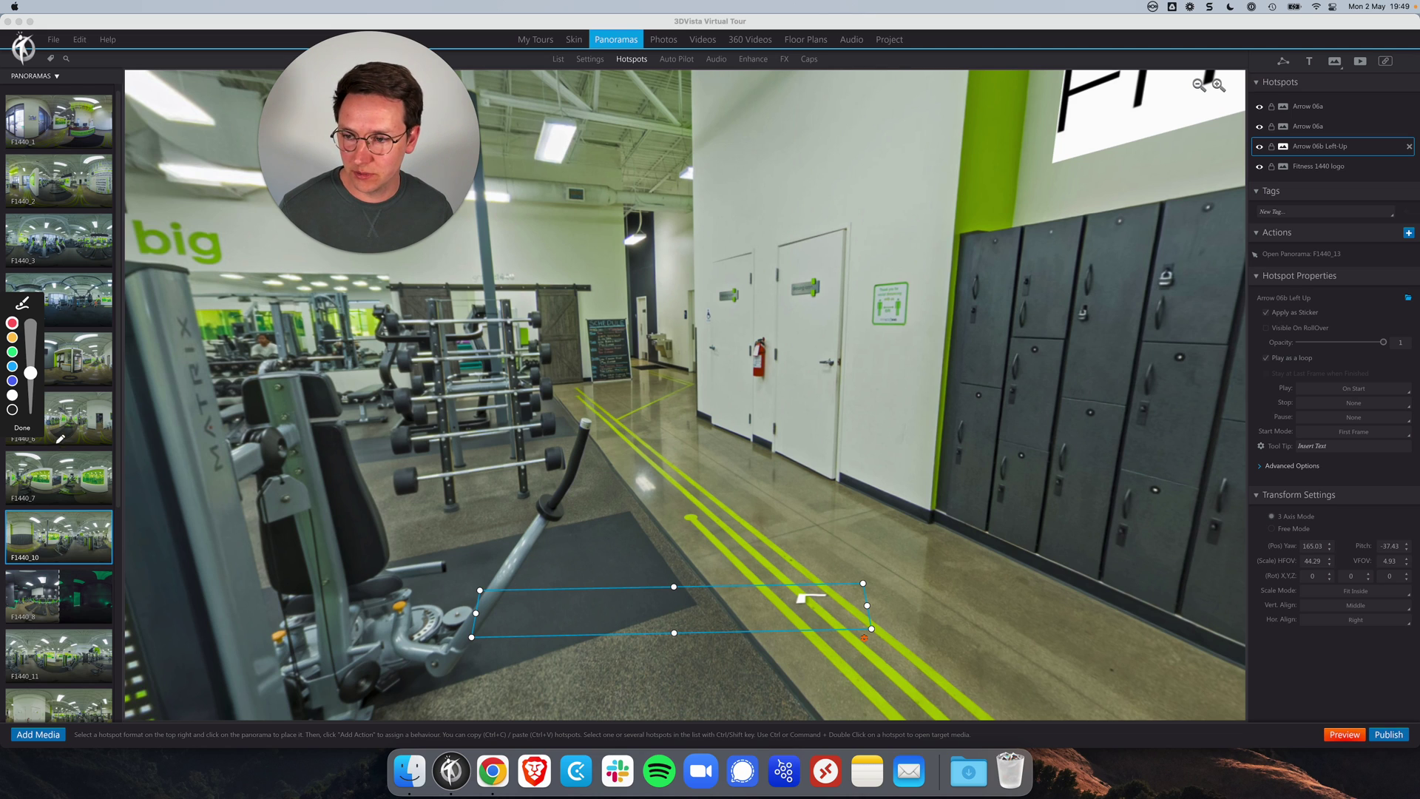
click(24, 431)
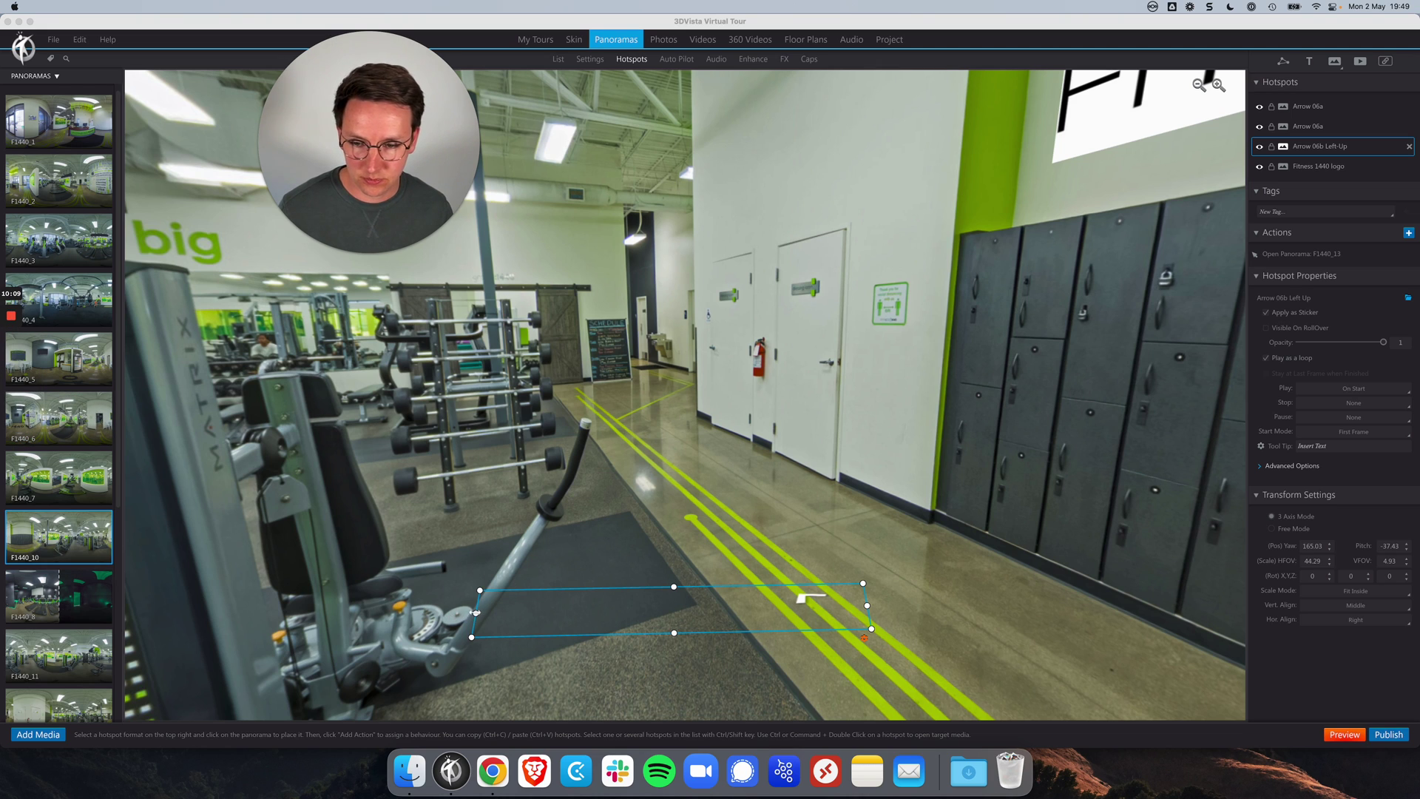
Extend the frame left, nudge it left, trim its right end, then preview in Chrome.
drag(475, 612, 429, 620)
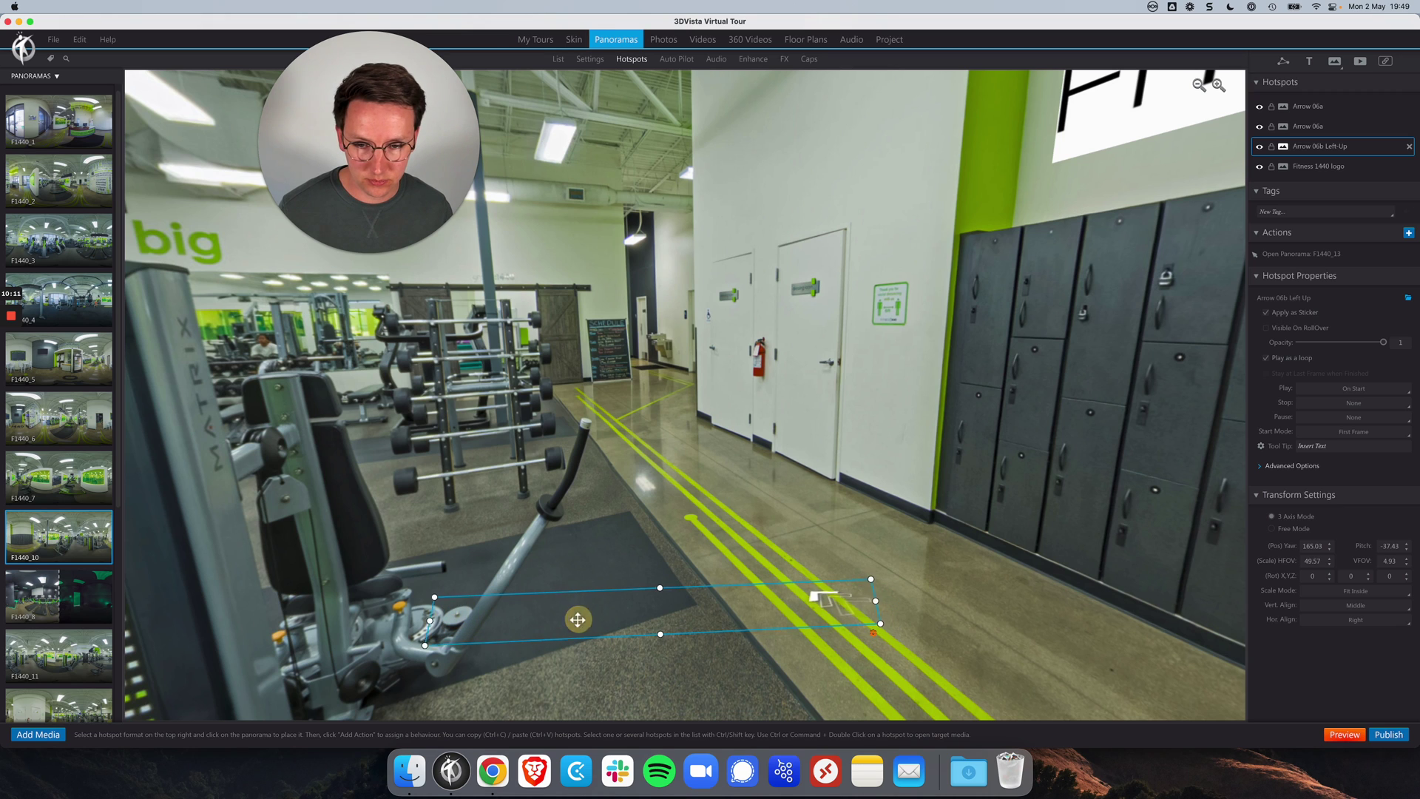
drag(577, 619, 571, 617)
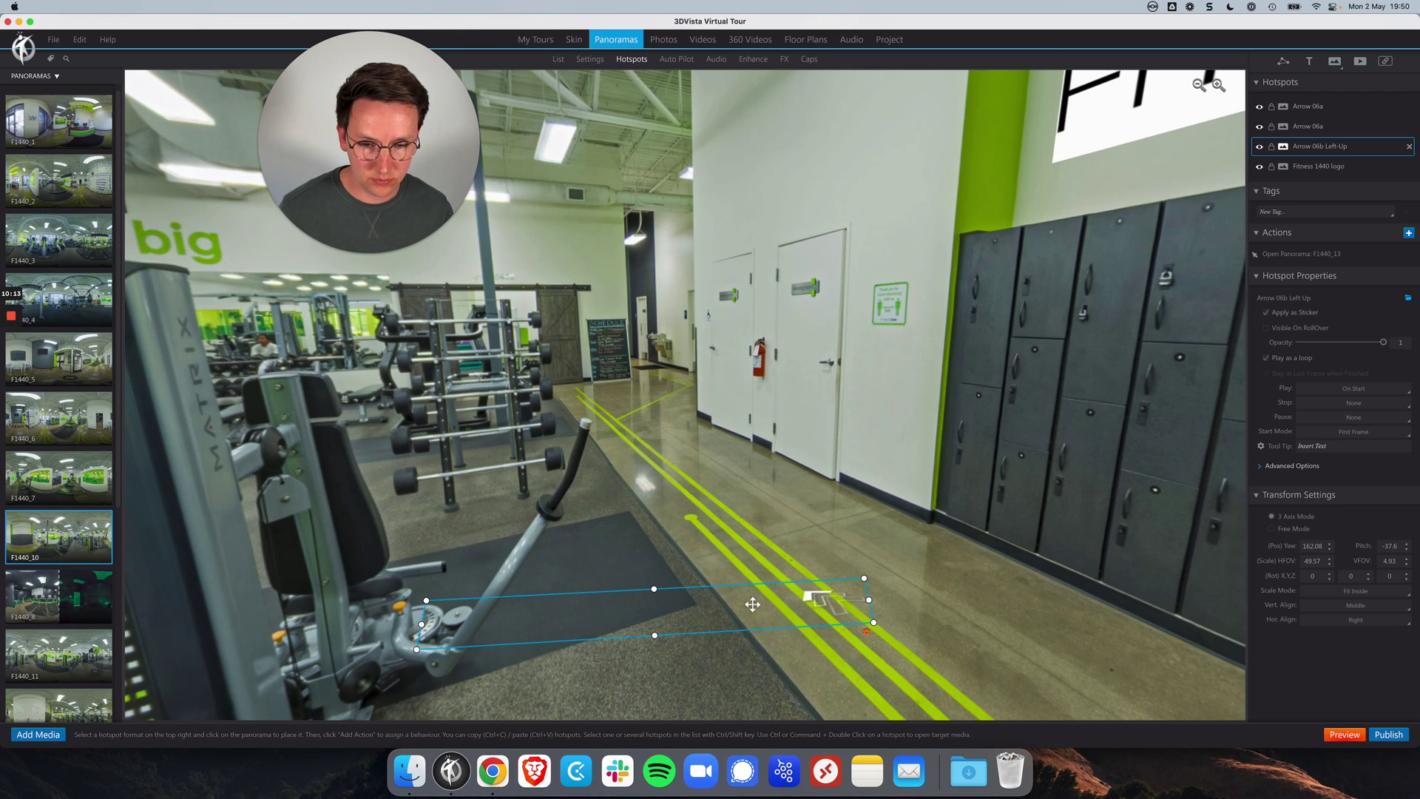
drag(868, 600, 856, 603)
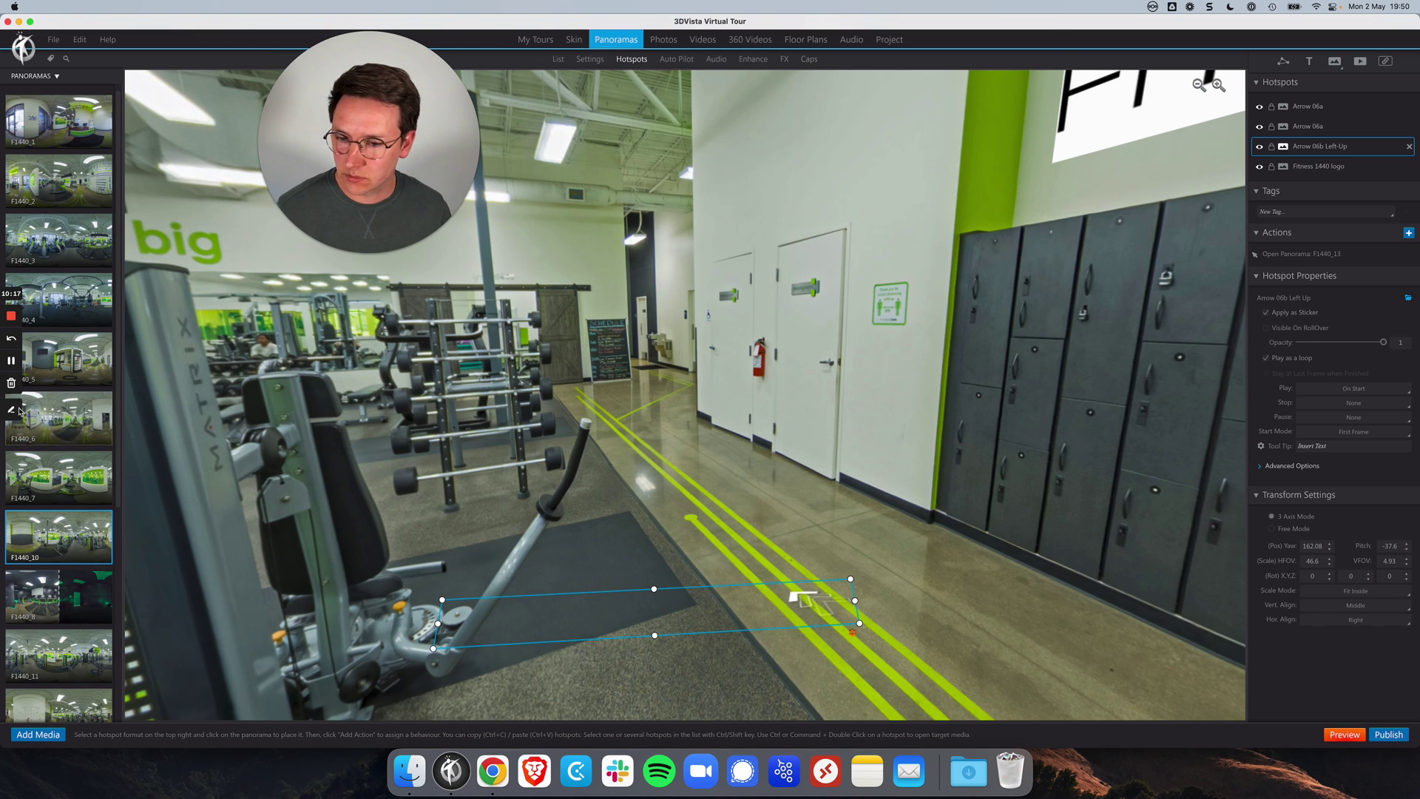
click(1354, 735)
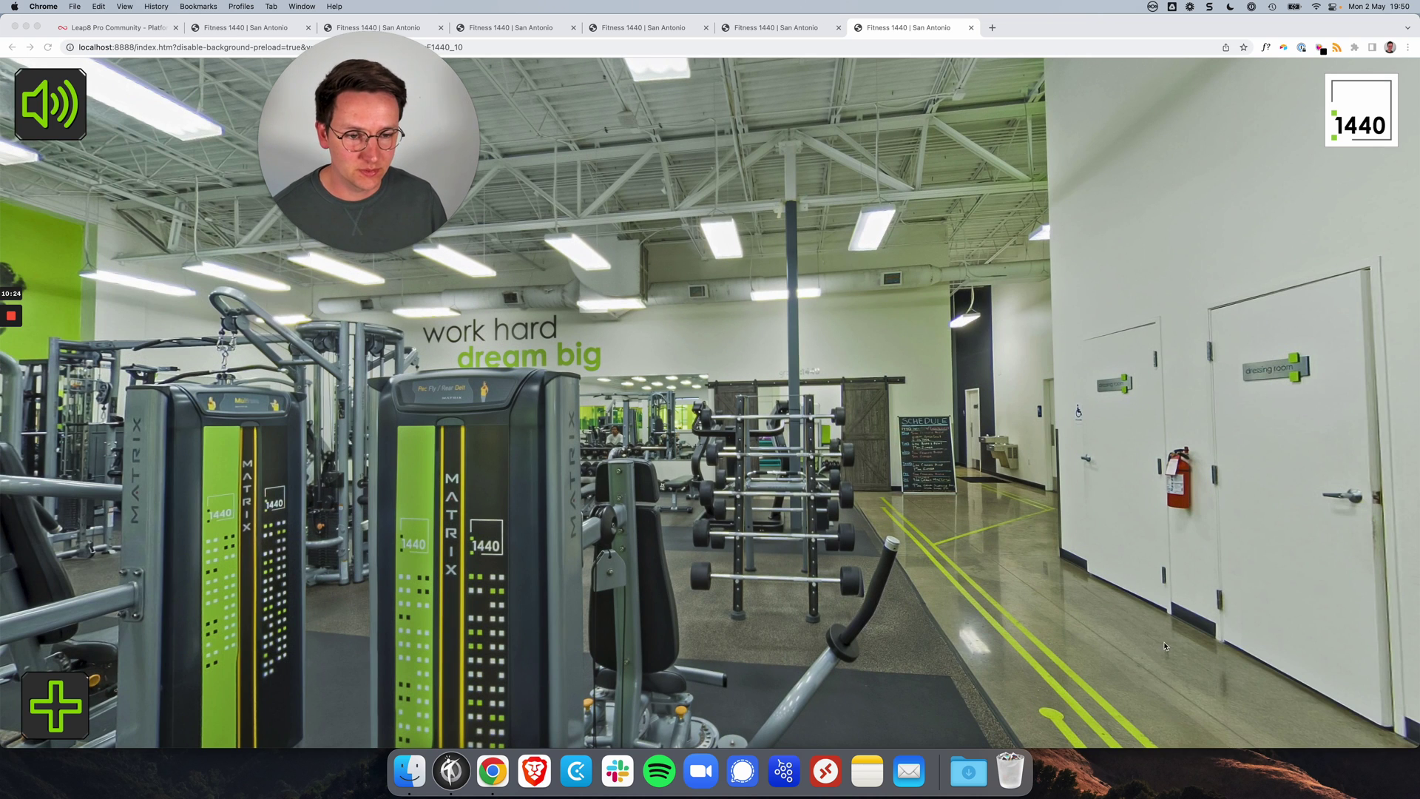
click(899, 527)
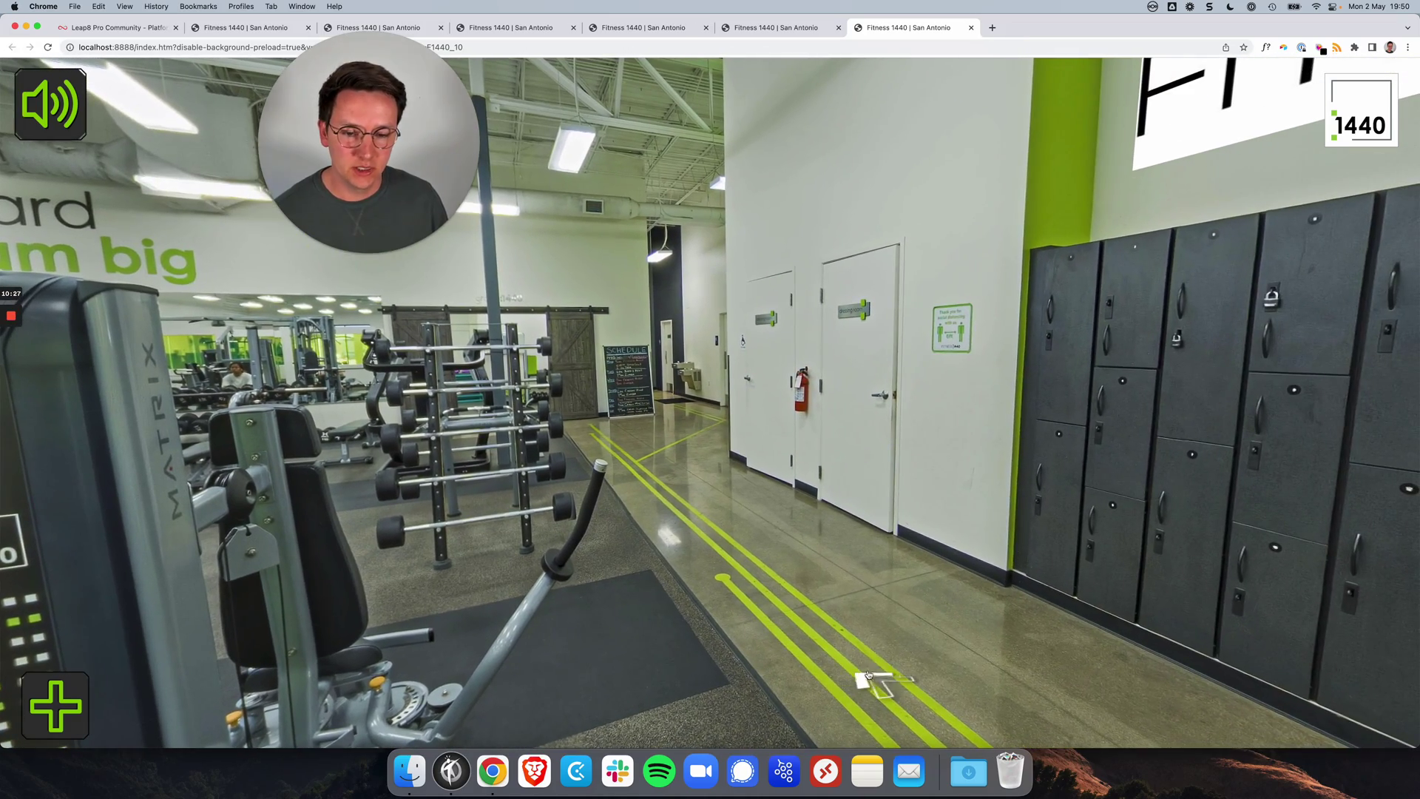
Follow the floor arrows down the hallway, turning toward the glass-walled cardio room.
click(877, 682)
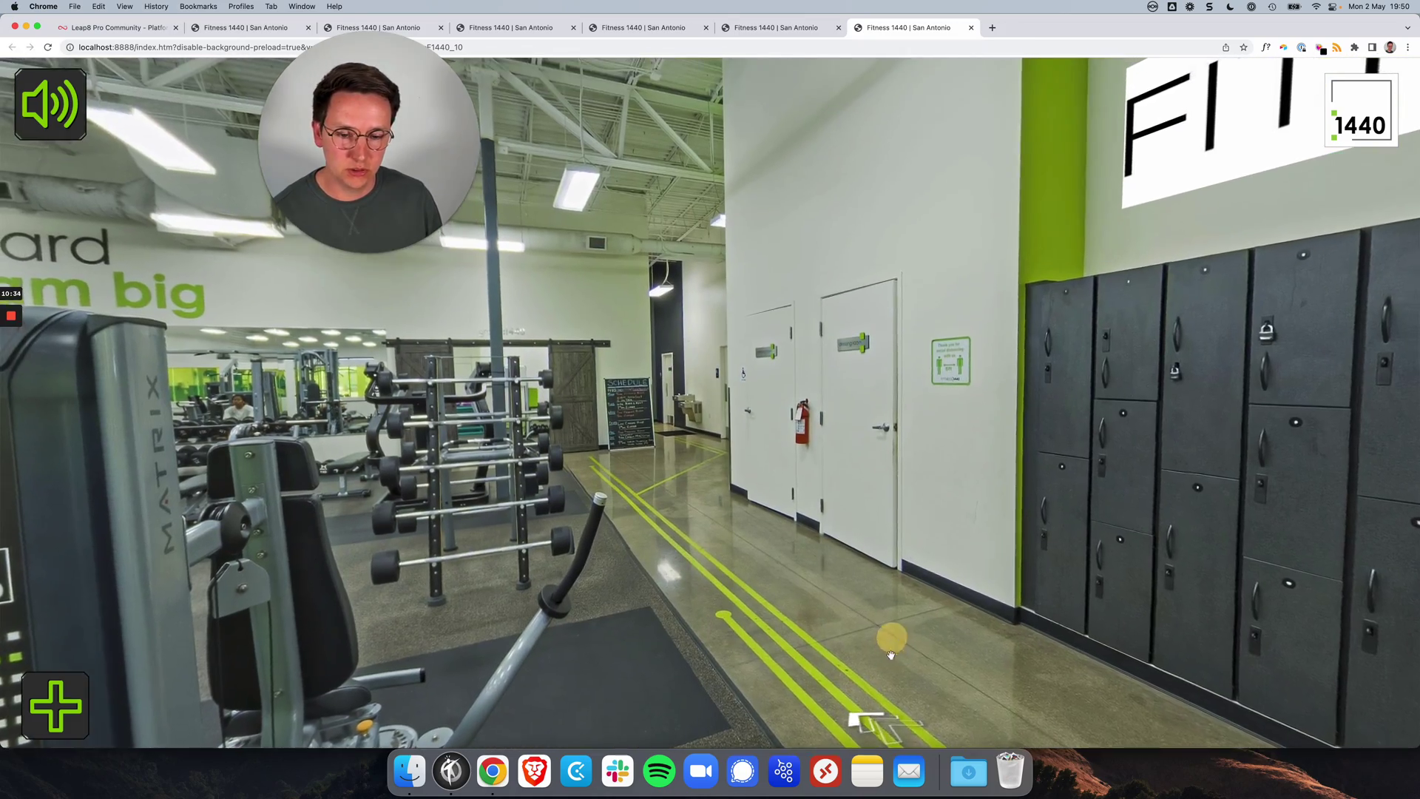
click(895, 634)
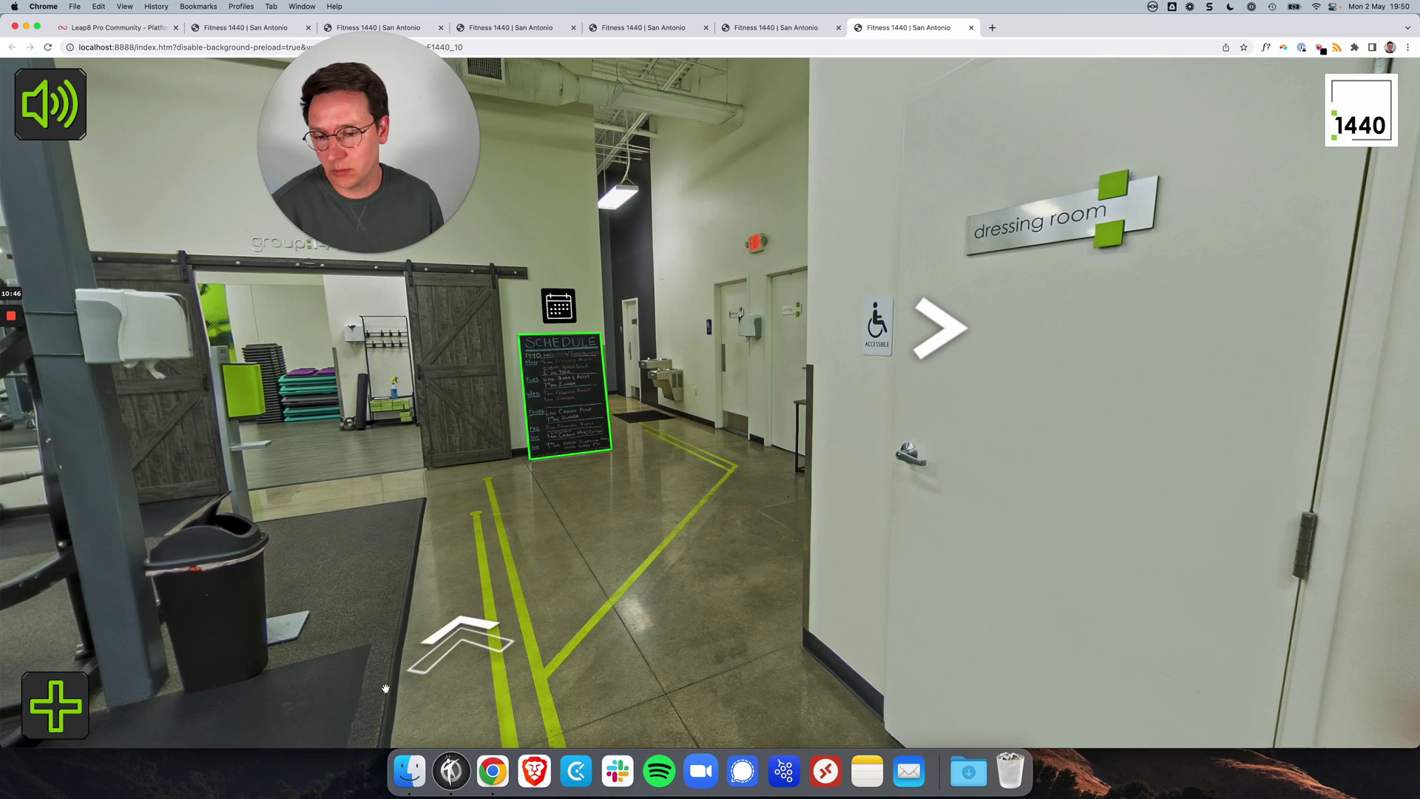
drag(554, 608, 725, 538)
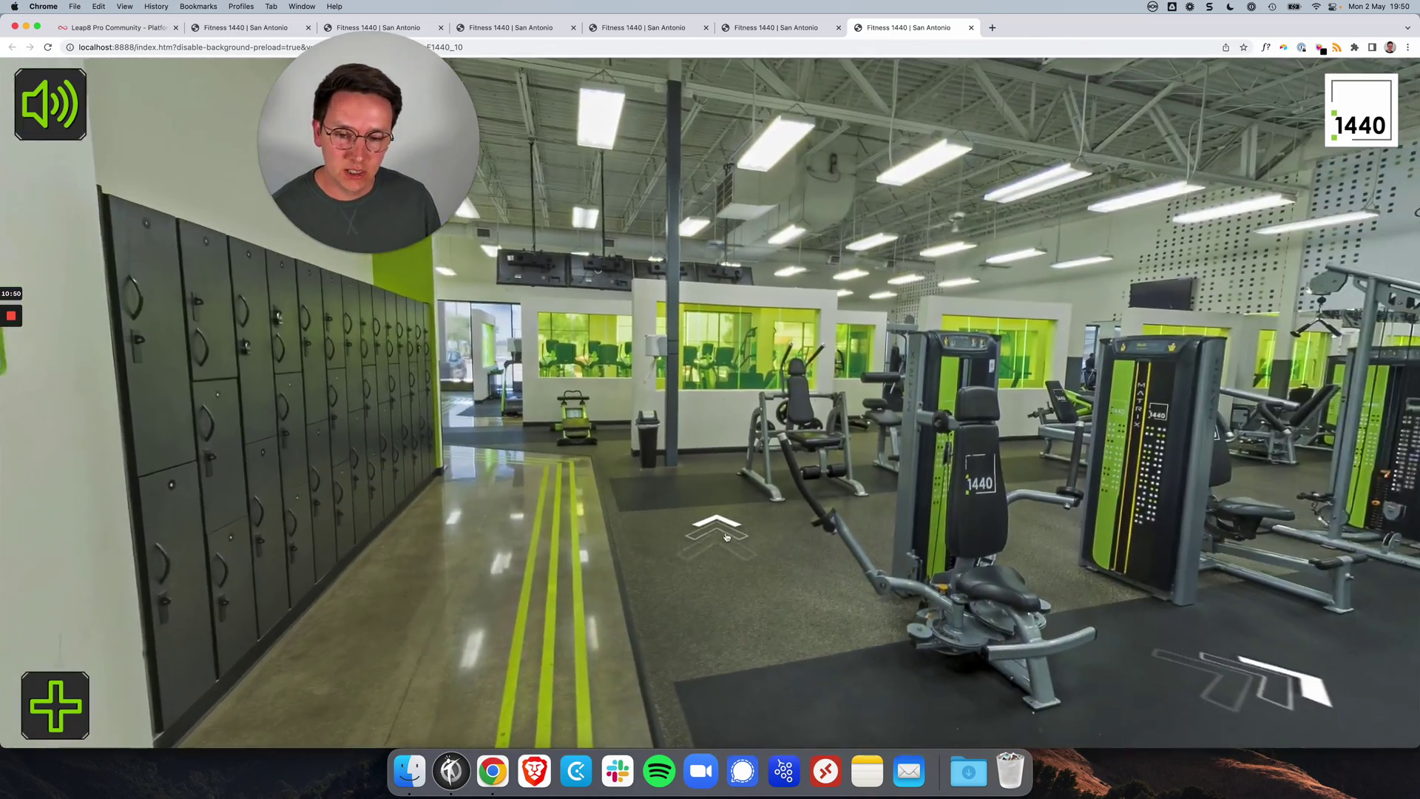
click(727, 537)
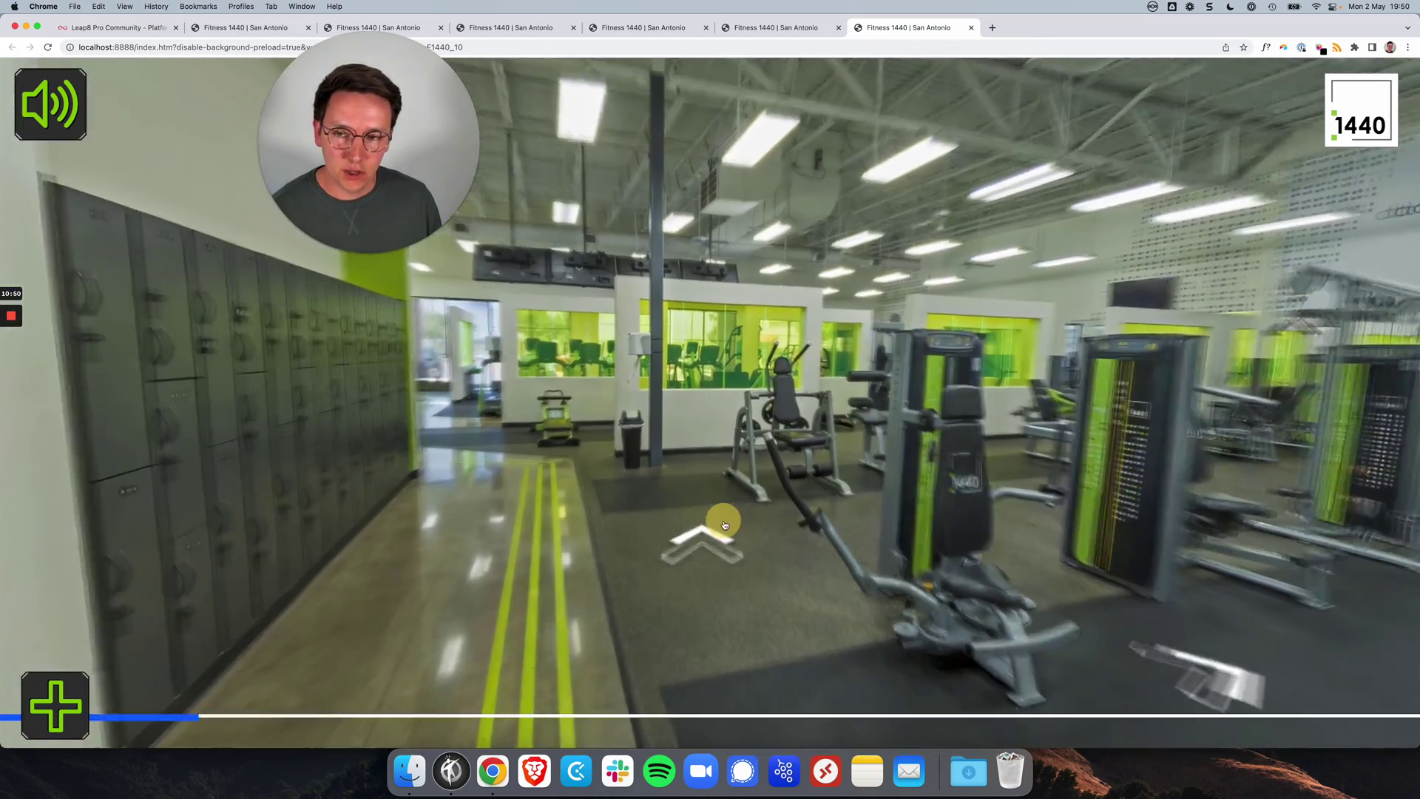